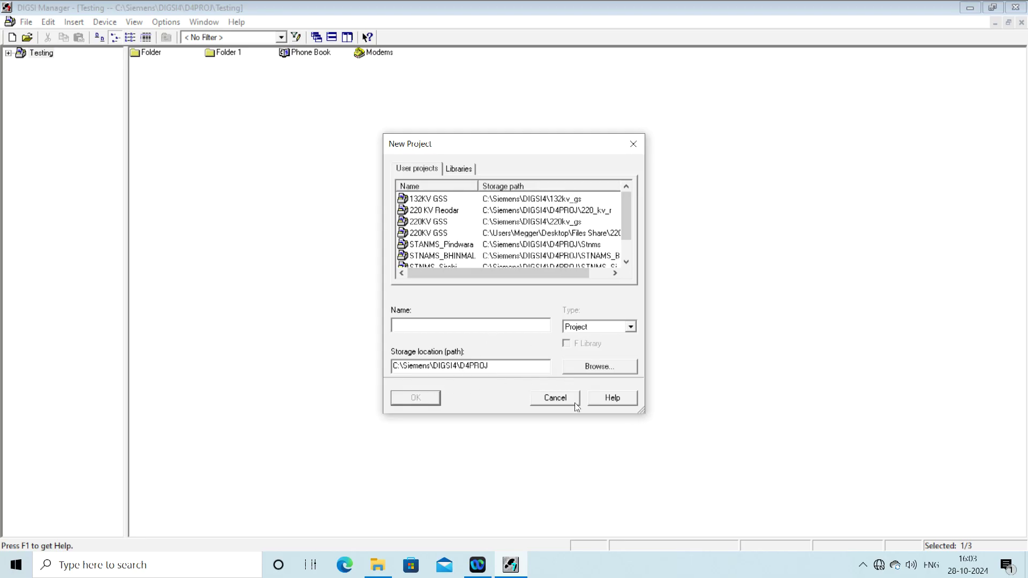
# Step: Dismiss the New Project dialog, leaving the Testing project unchanged
pyautogui.click(555, 398)
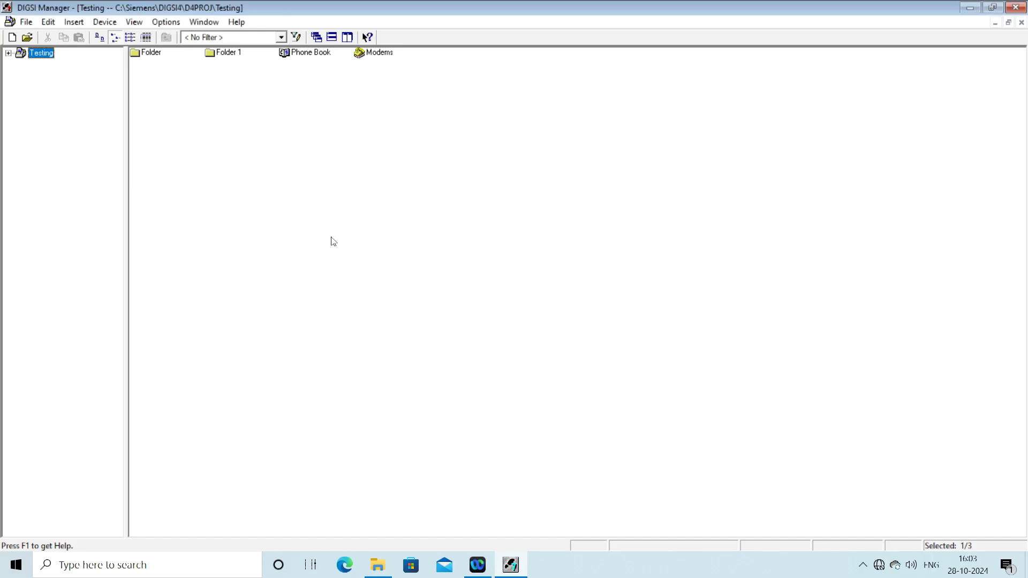
# Step: Open the existing 220KV GSS project
pyautogui.click(27, 38)
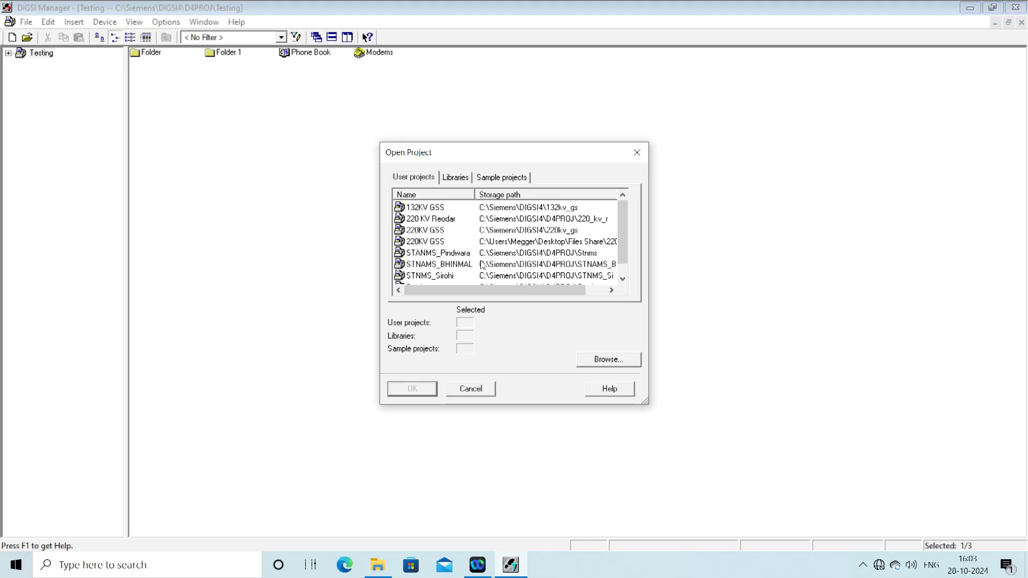
pyautogui.click(429, 243)
pyautogui.click(420, 390)
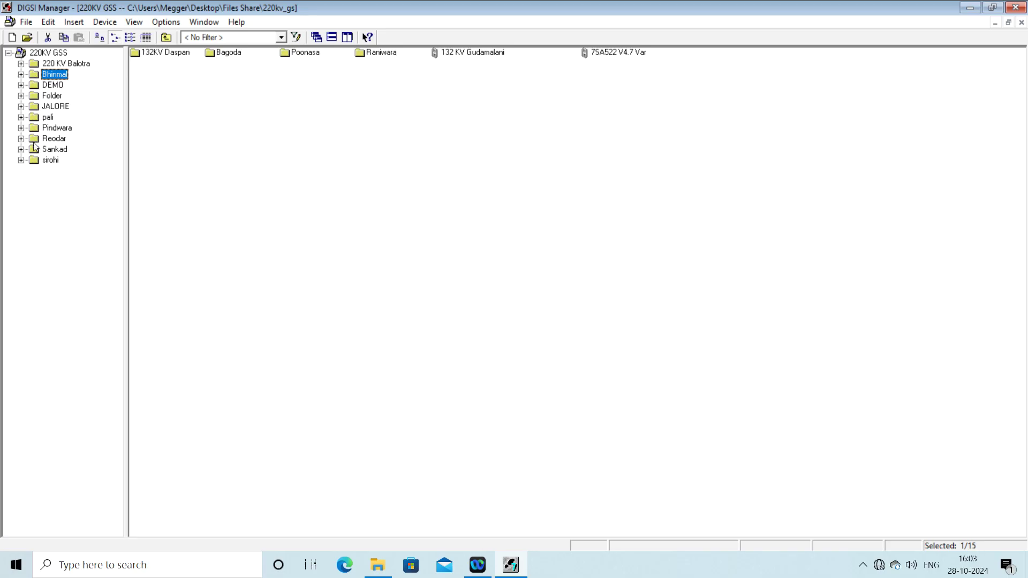
# Step: Delete the 7SA522 V4.7 Var device from the Reodar folder, accepting the data conversion
pyautogui.click(21, 139)
pyautogui.click(48, 139)
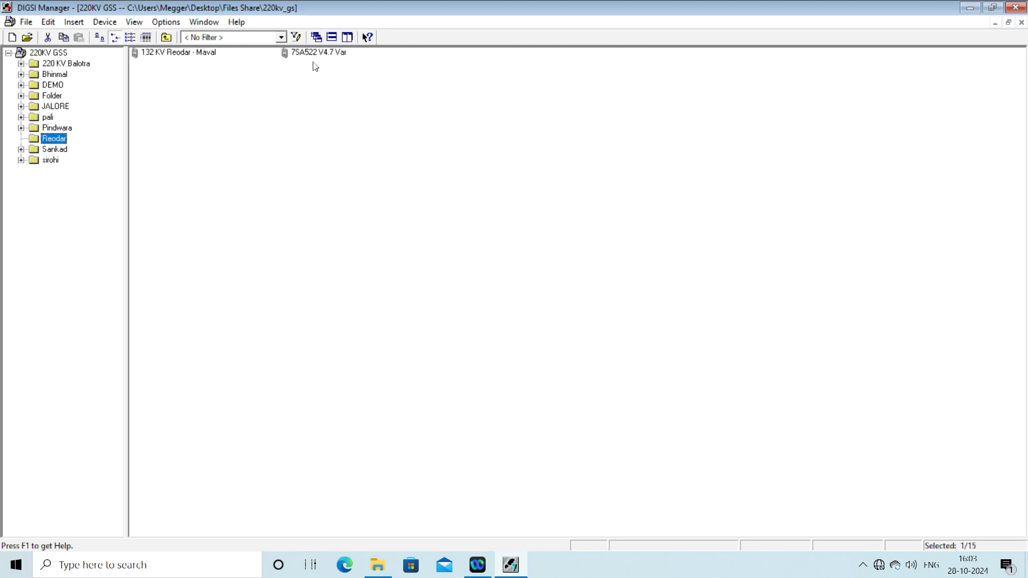
pyautogui.click(314, 54)
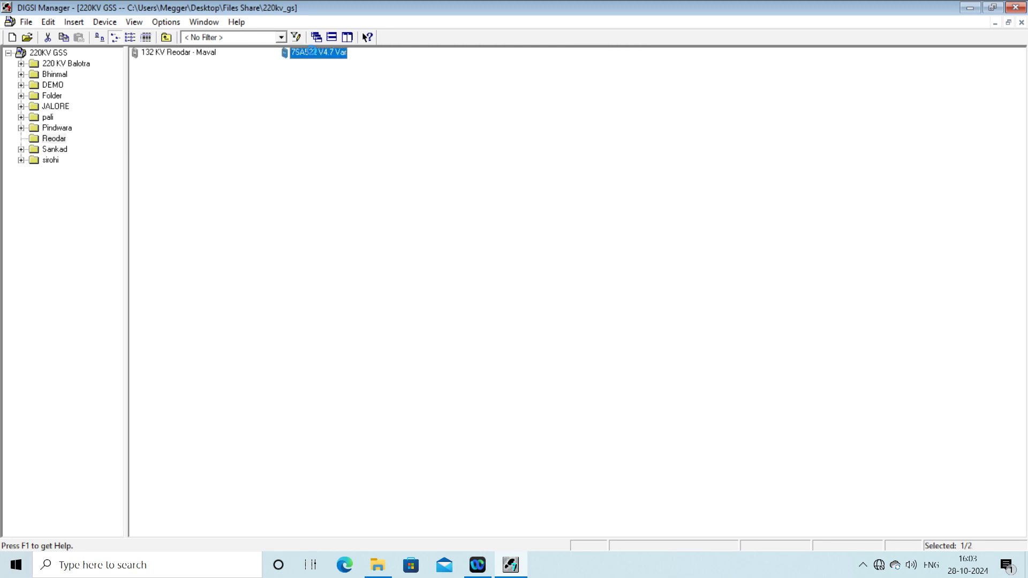
pyautogui.rightClick(314, 53)
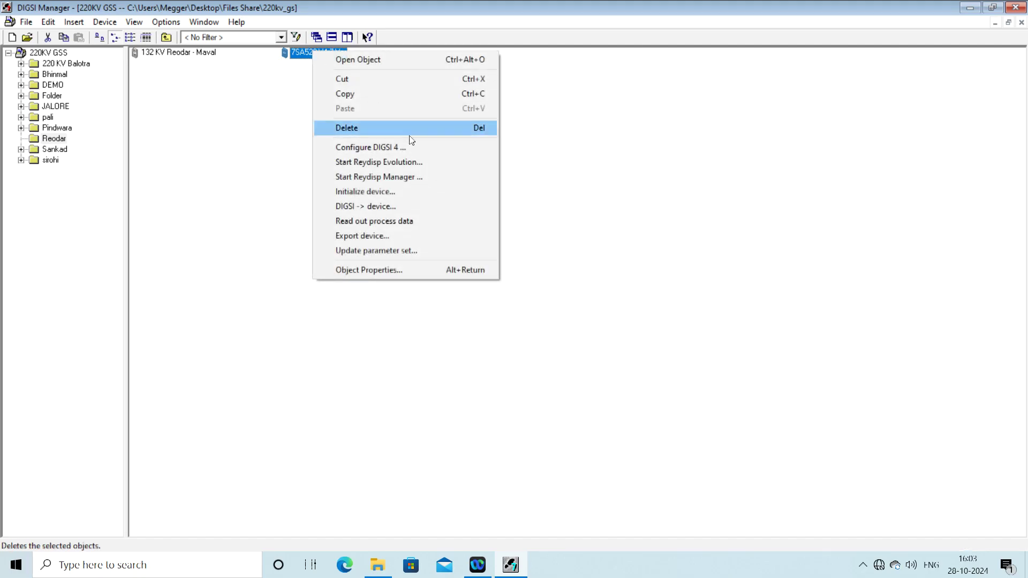
pyautogui.click(372, 129)
pyautogui.click(443, 316)
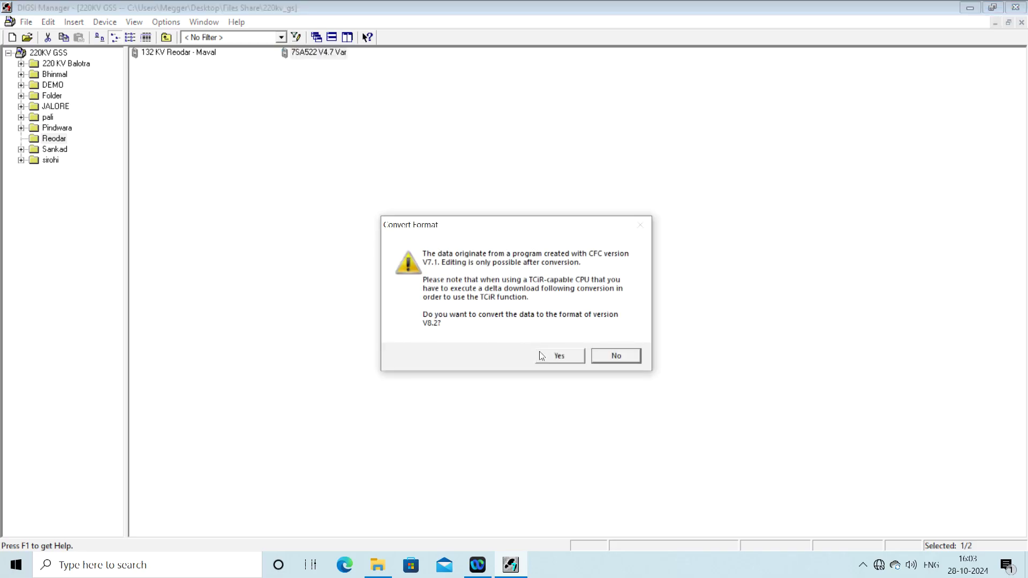
pyautogui.click(545, 358)
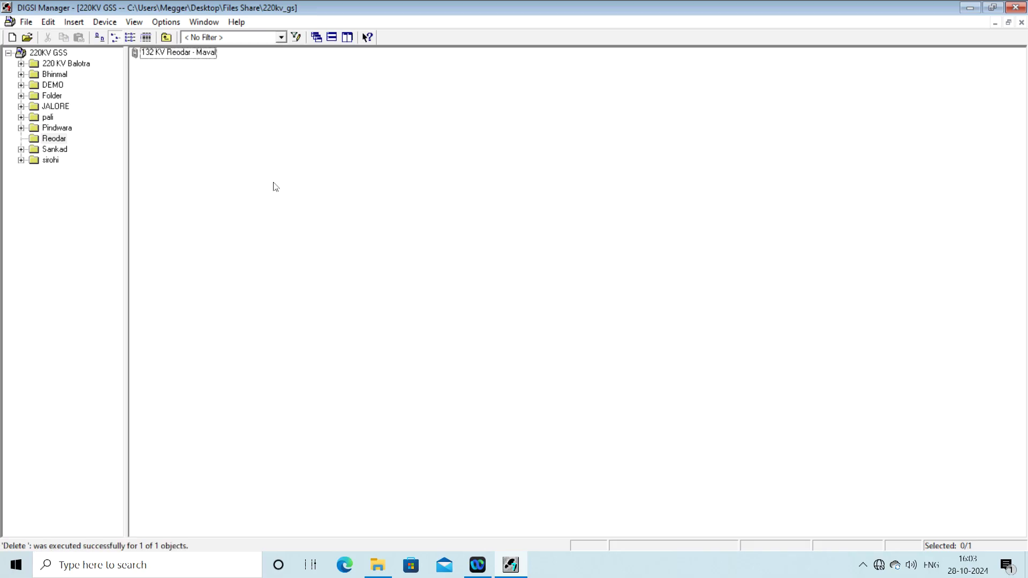
# Step: Start a Plug & Play device read-in with SIPROTEC 4 as the device type
pyautogui.click(111, 21)
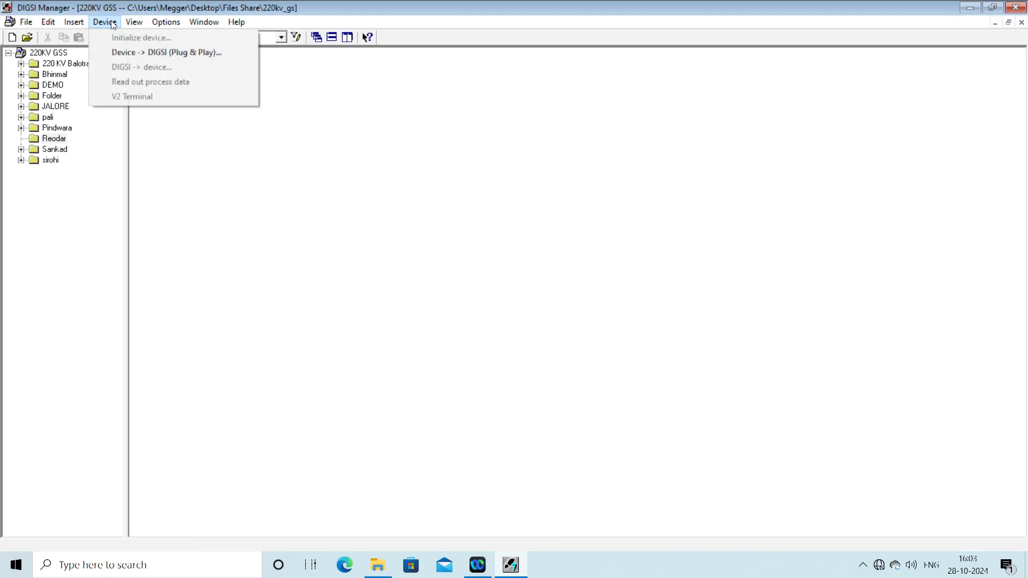
pyautogui.click(134, 53)
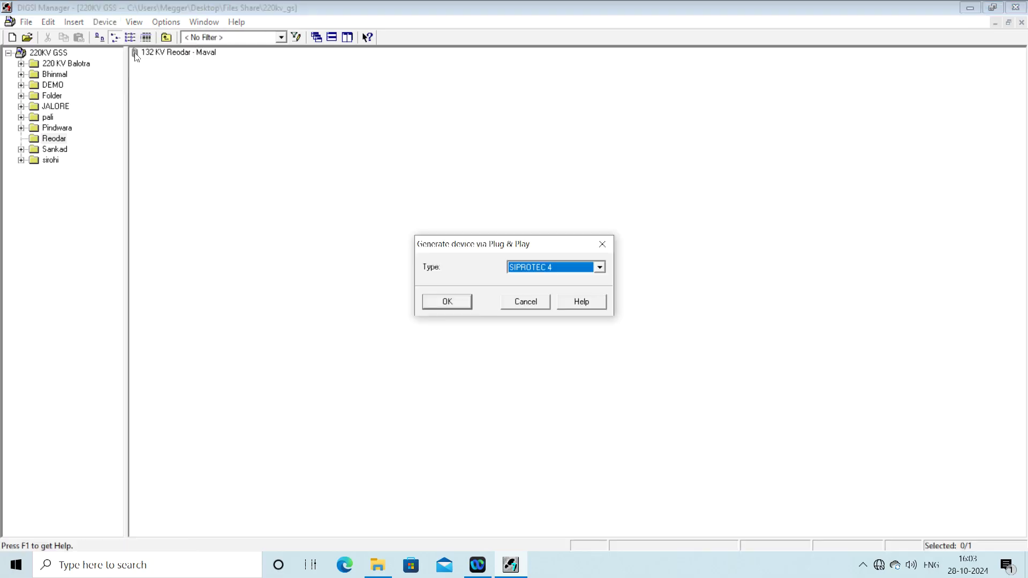
pyautogui.click(447, 303)
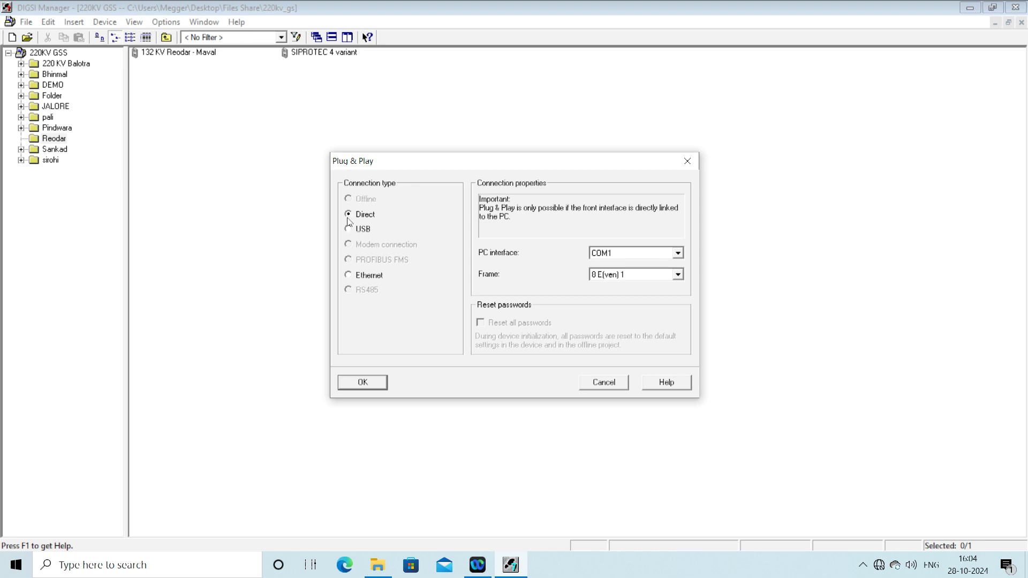
# Step: Keep COM1 as the PC interface and close the Plug & Play connection settings
pyautogui.click(601, 254)
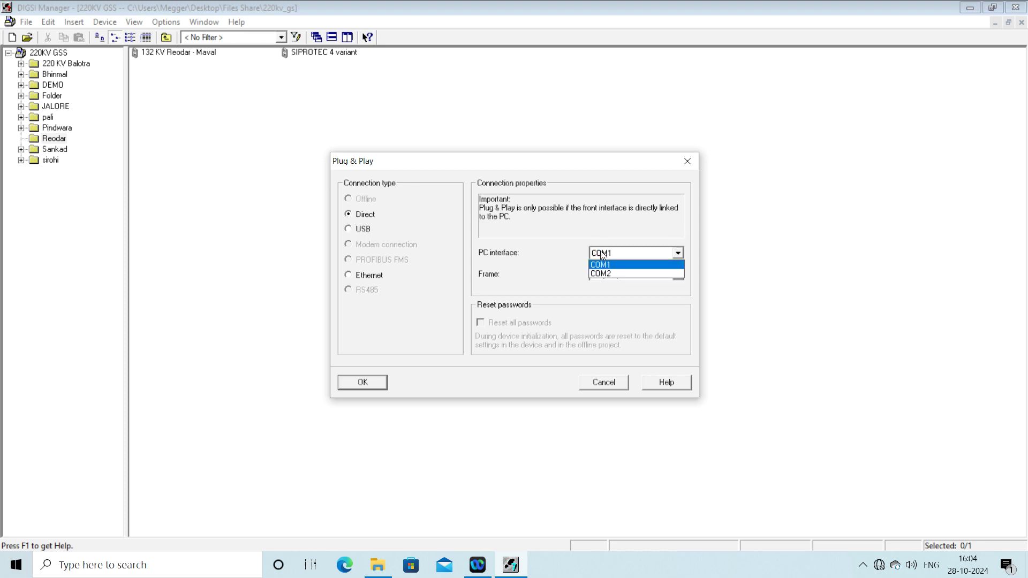
pyautogui.click(600, 253)
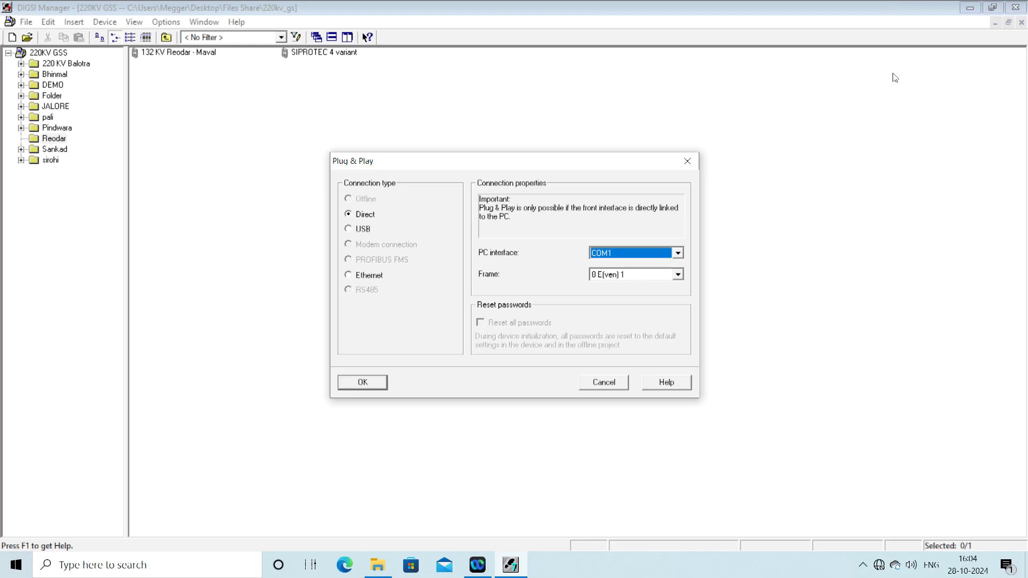
pyautogui.click(687, 162)
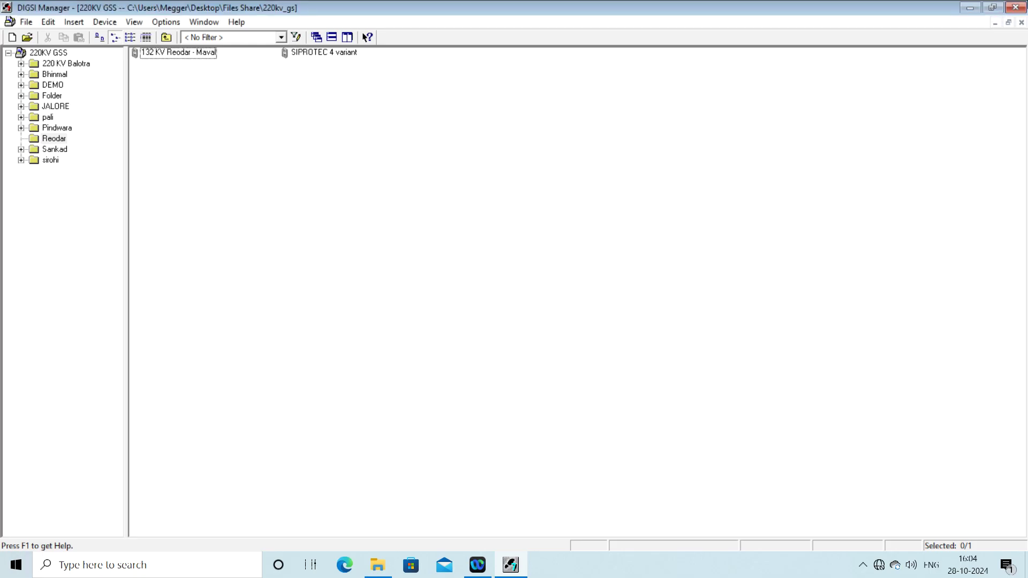
# Step: Check Ports (COM & LPT) in Computer Management, finding the USB Serial Port on COM2, then return to DIGSI
pyautogui.click(971, 8)
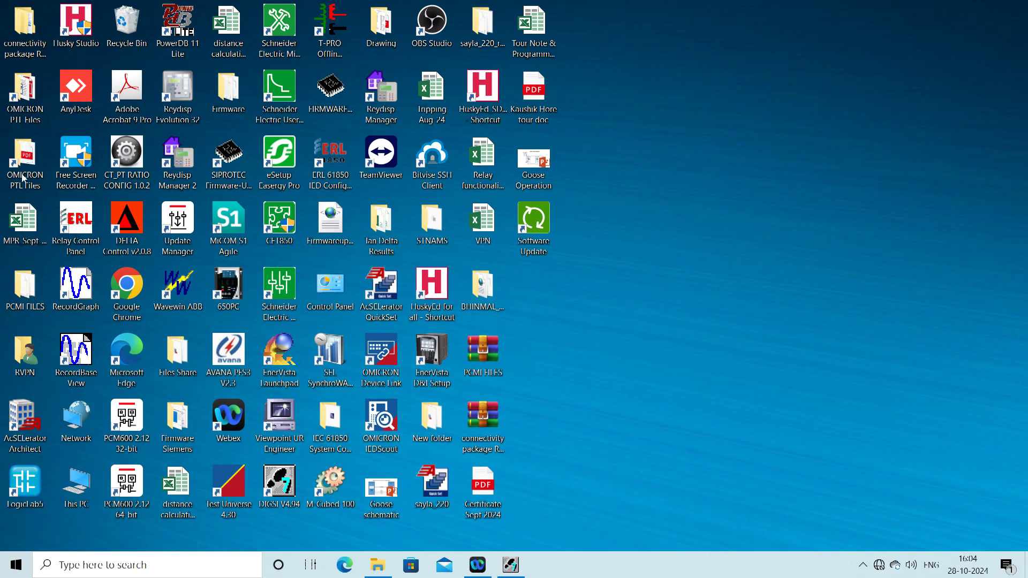
pyautogui.rightClick(82, 501)
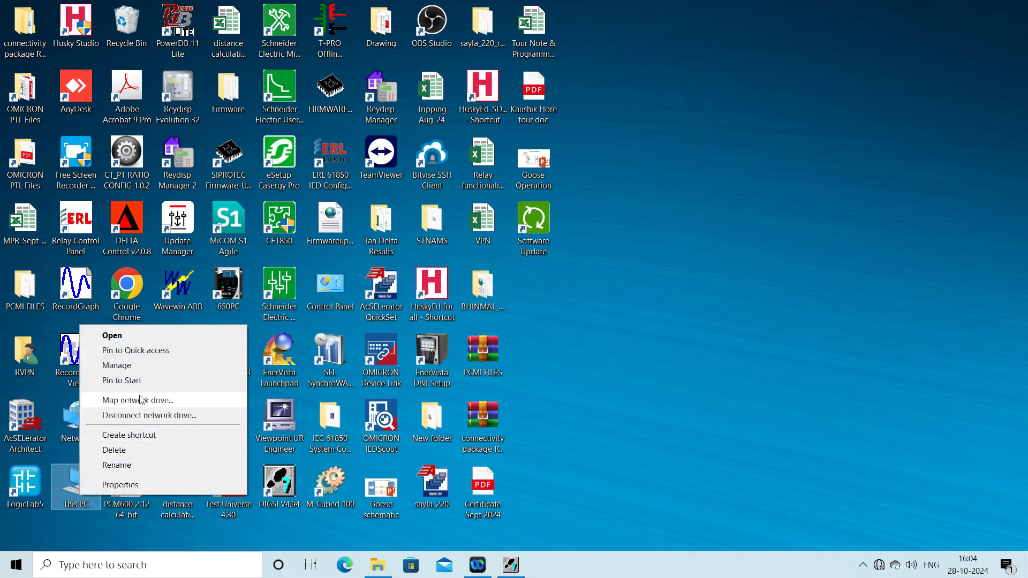
pyautogui.click(127, 370)
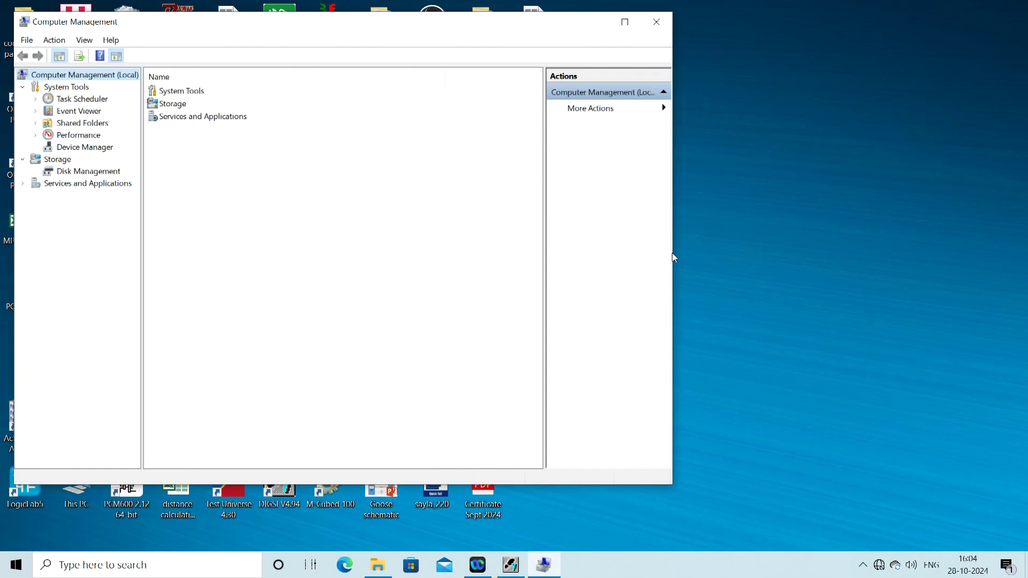
pyautogui.click(79, 148)
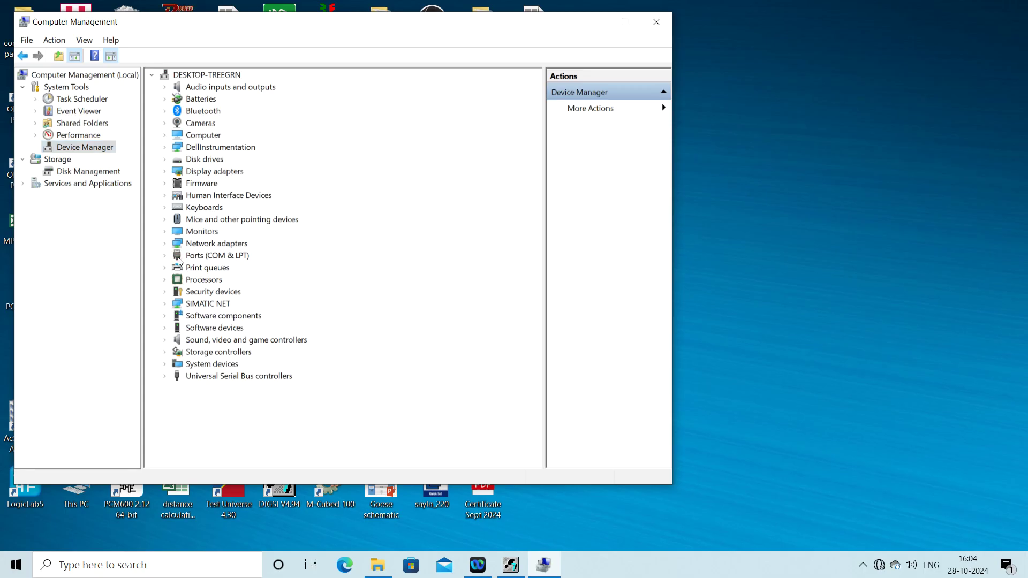
pyautogui.click(176, 259)
pyautogui.doubleClick(170, 258)
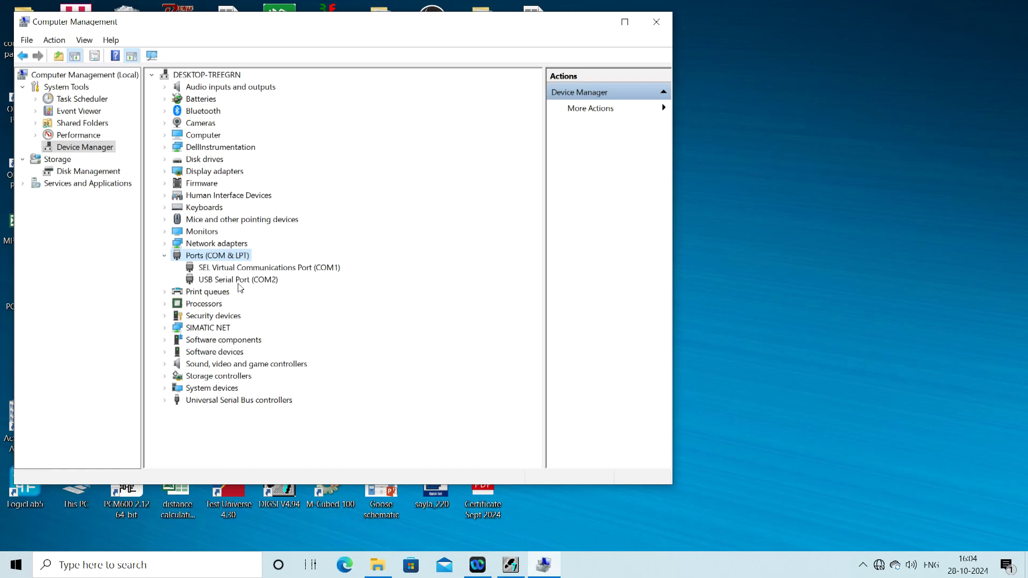
pyautogui.click(656, 21)
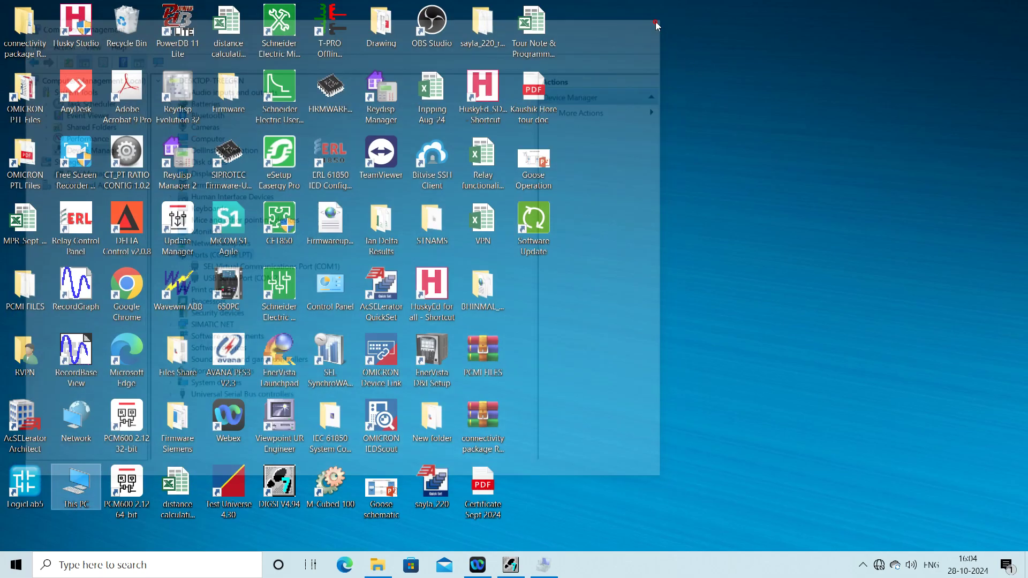
pyautogui.click(509, 564)
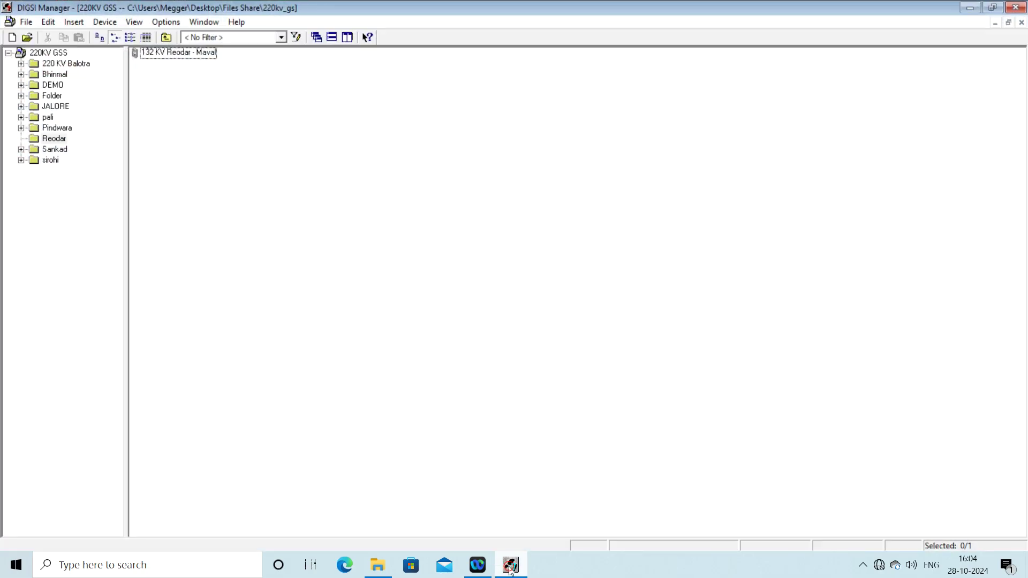
# Step: Read in the SIPROTEC 4 device via Plug & Play over a Direct connection on COM2
pyautogui.click(112, 25)
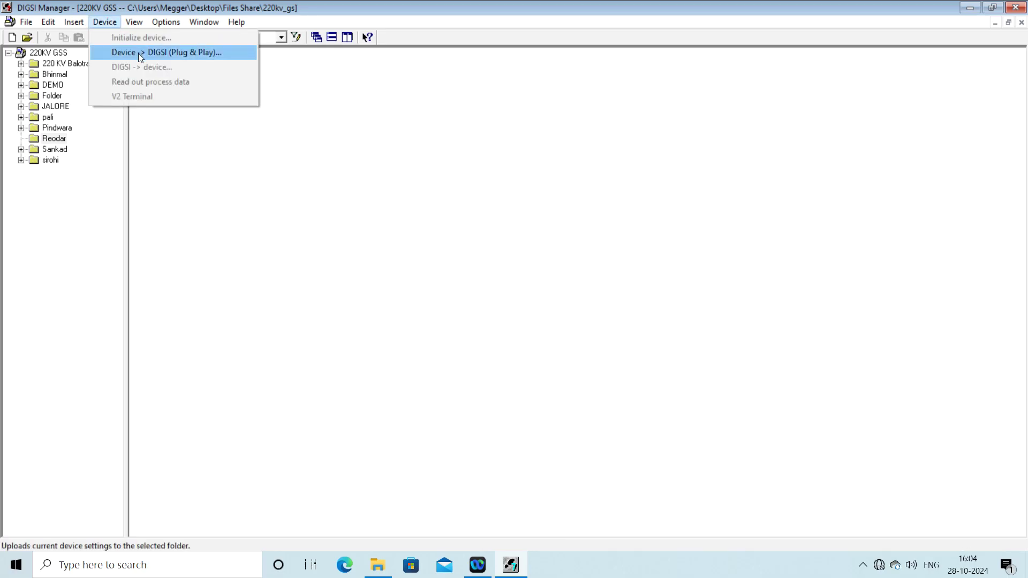
pyautogui.click(138, 53)
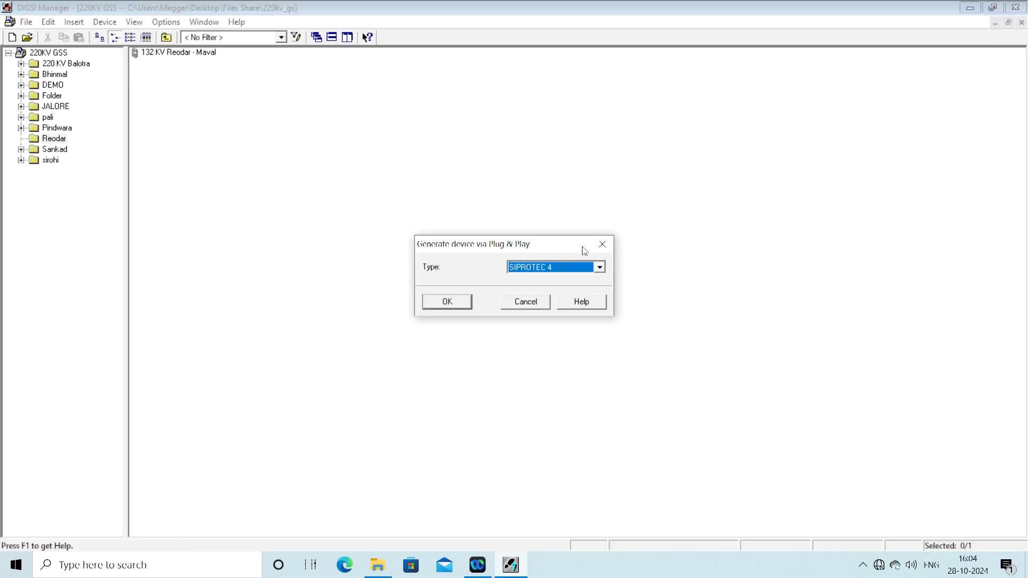
pyautogui.click(602, 248)
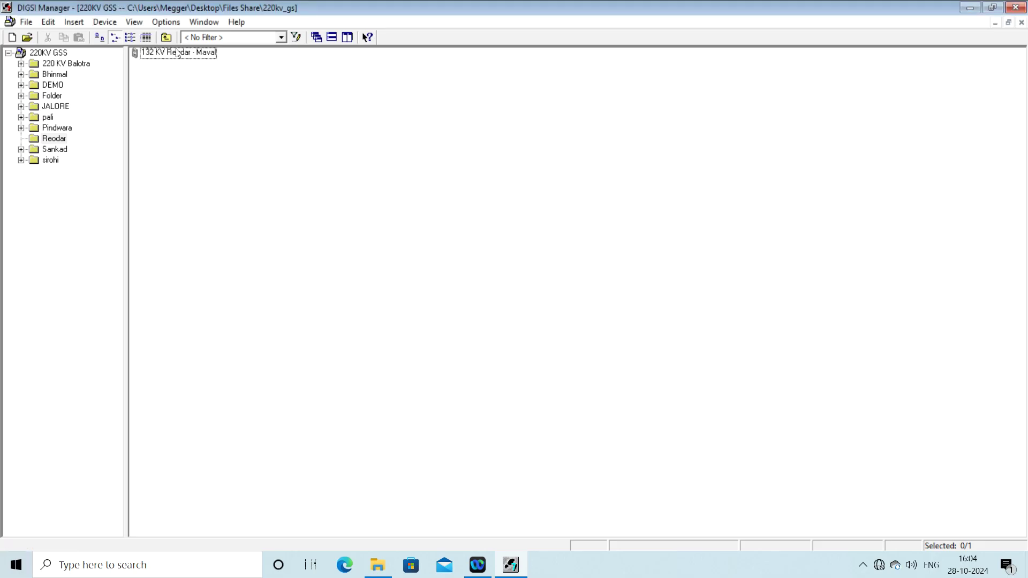
pyautogui.click(107, 23)
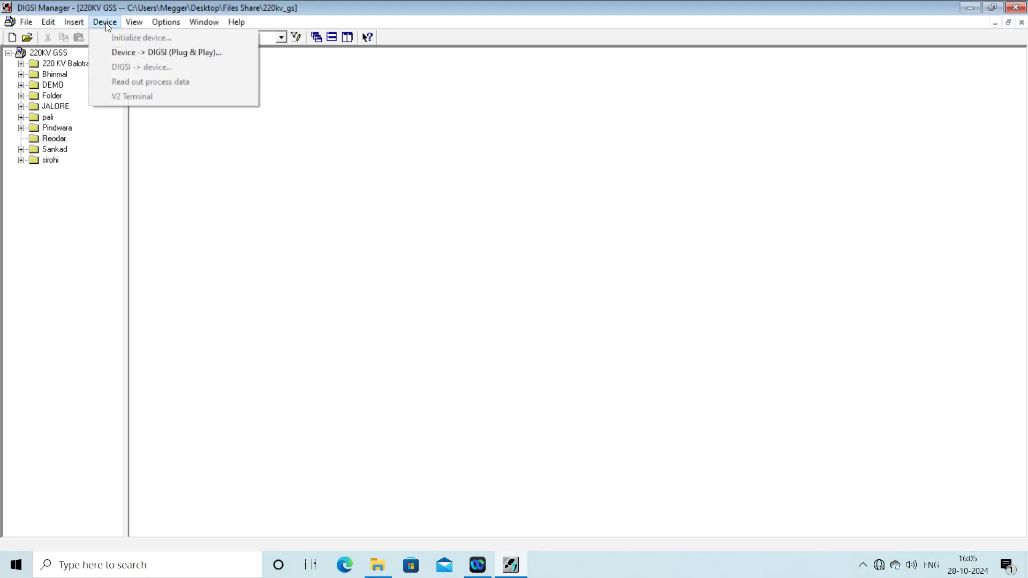
pyautogui.click(138, 52)
pyautogui.click(468, 302)
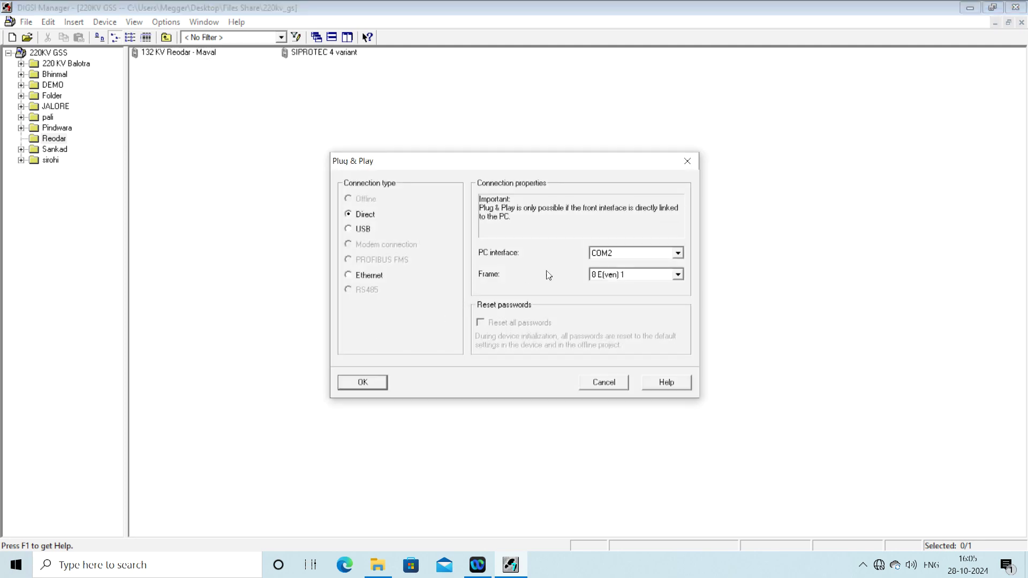
pyautogui.click(612, 254)
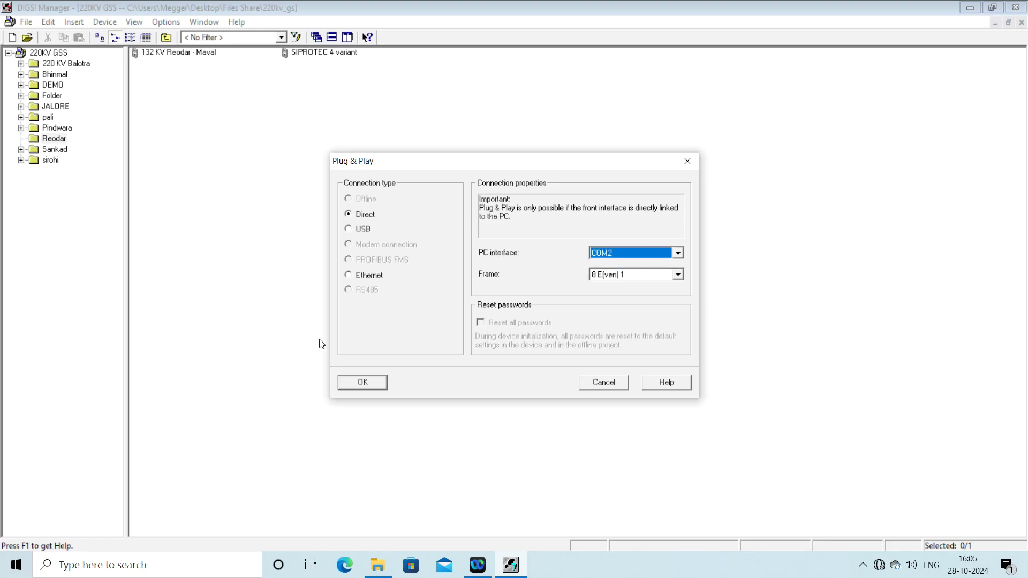
pyautogui.click(366, 380)
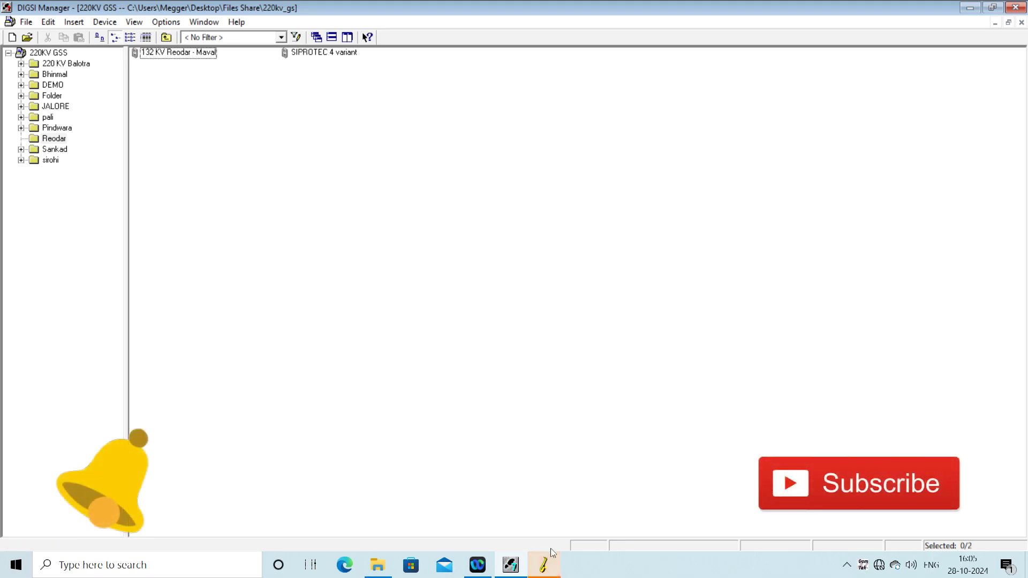
# Step: Switch between the DIGSI connection and 220KV GSS project windows to follow the read-in
pyautogui.click(544, 572)
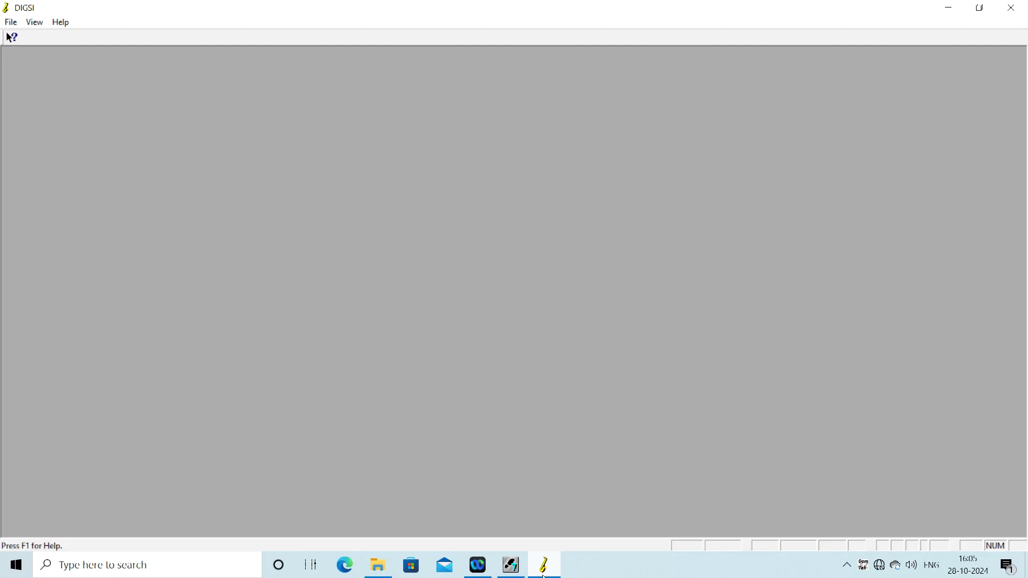
pyautogui.click(515, 567)
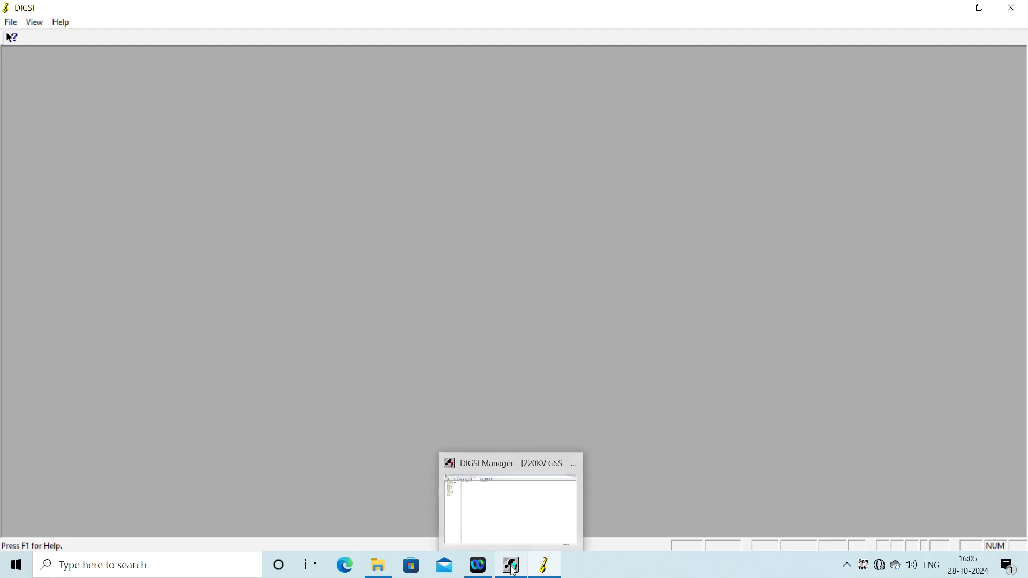
pyautogui.click(546, 570)
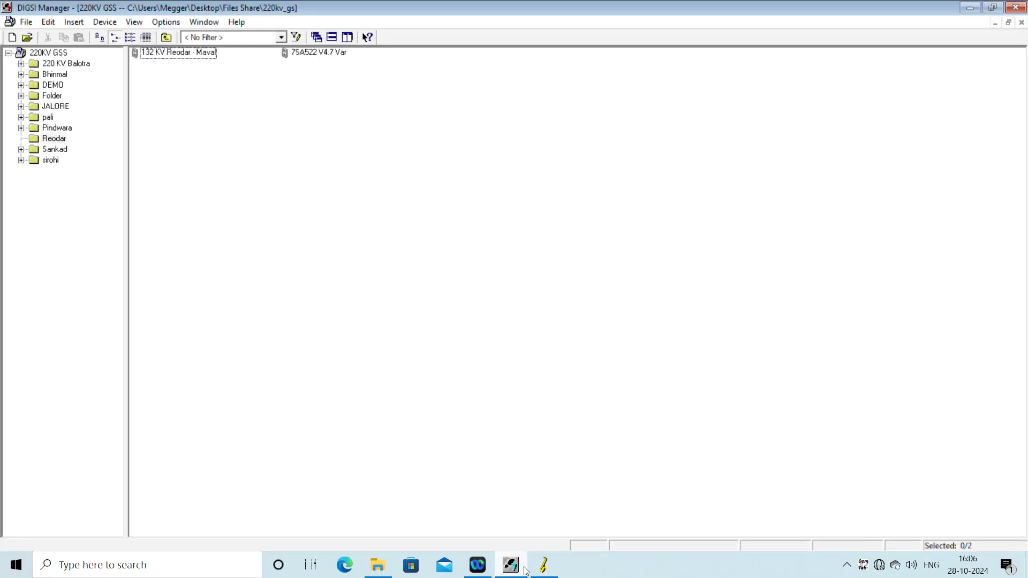
pyautogui.click(537, 571)
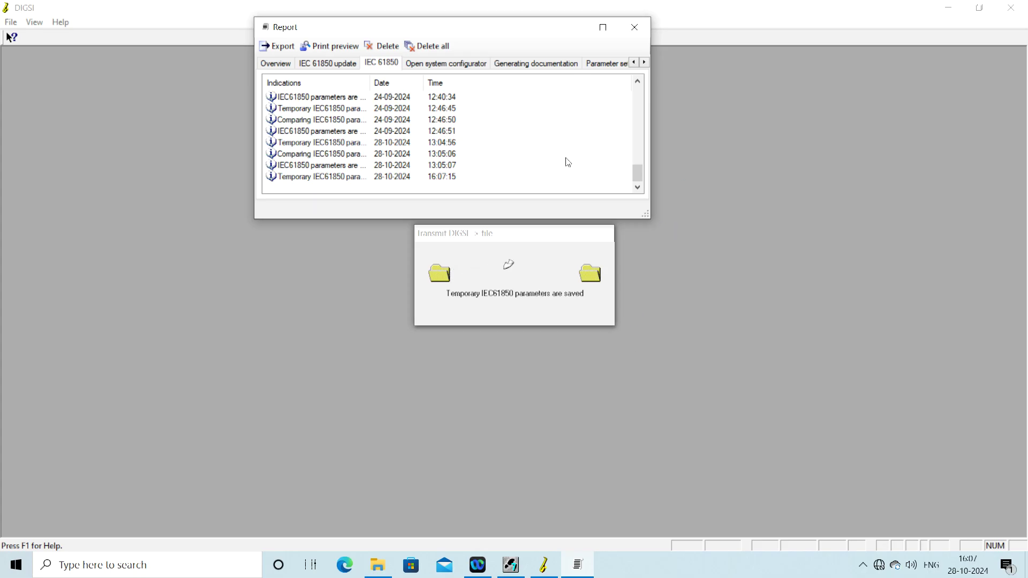
# Step: Close the IEC 61850 transfer report once the device opens online
pyautogui.click(634, 27)
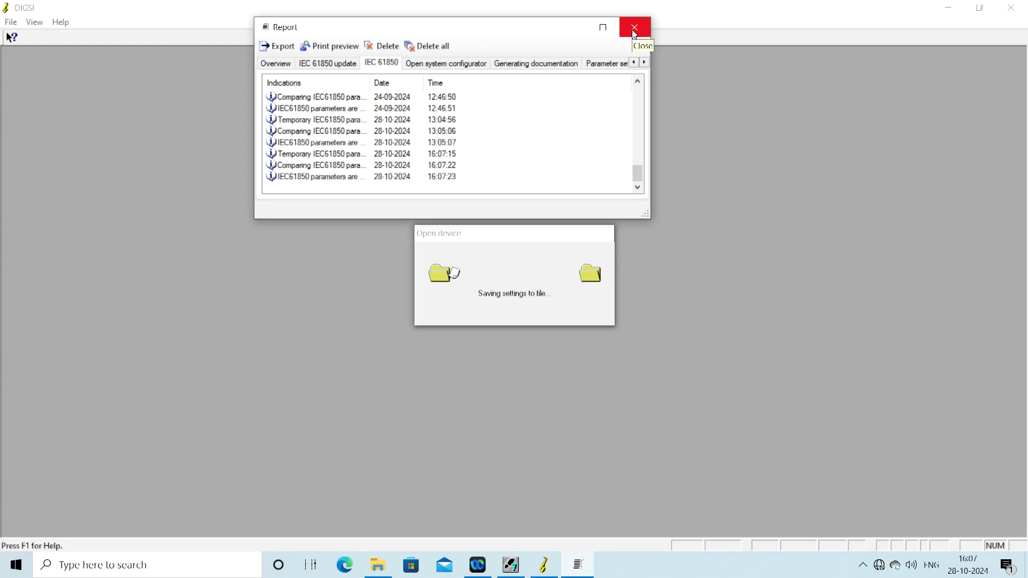
pyautogui.click(635, 31)
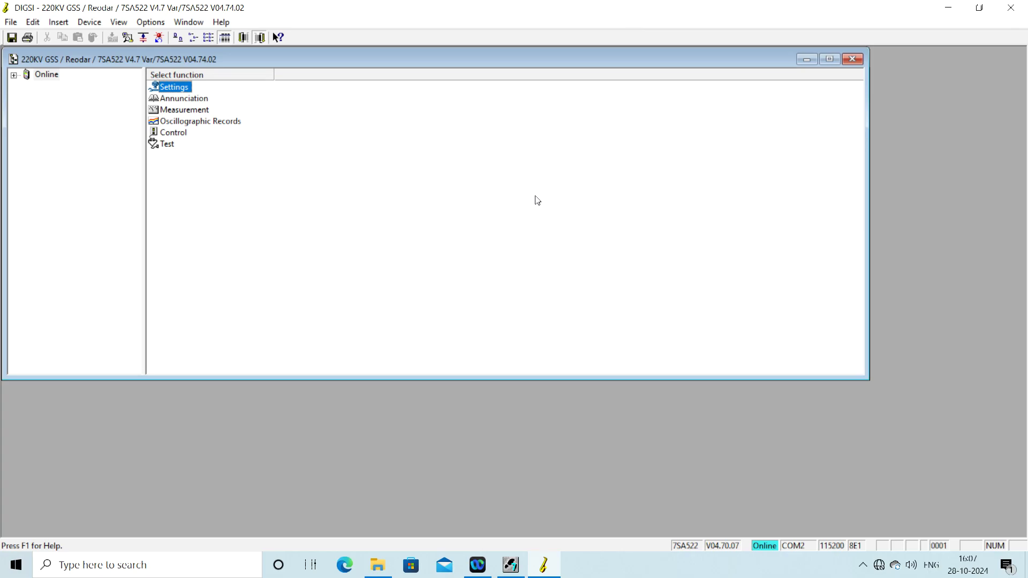
# Step: Maximize the device window and open Settings > Device Configuration (Functional Scope)
pyautogui.click(829, 59)
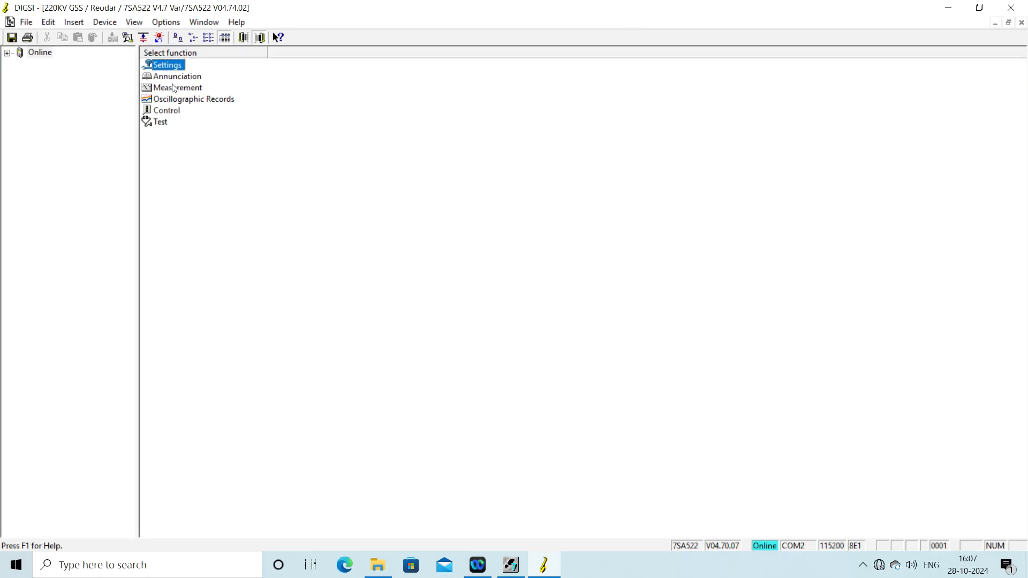
pyautogui.doubleClick(170, 69)
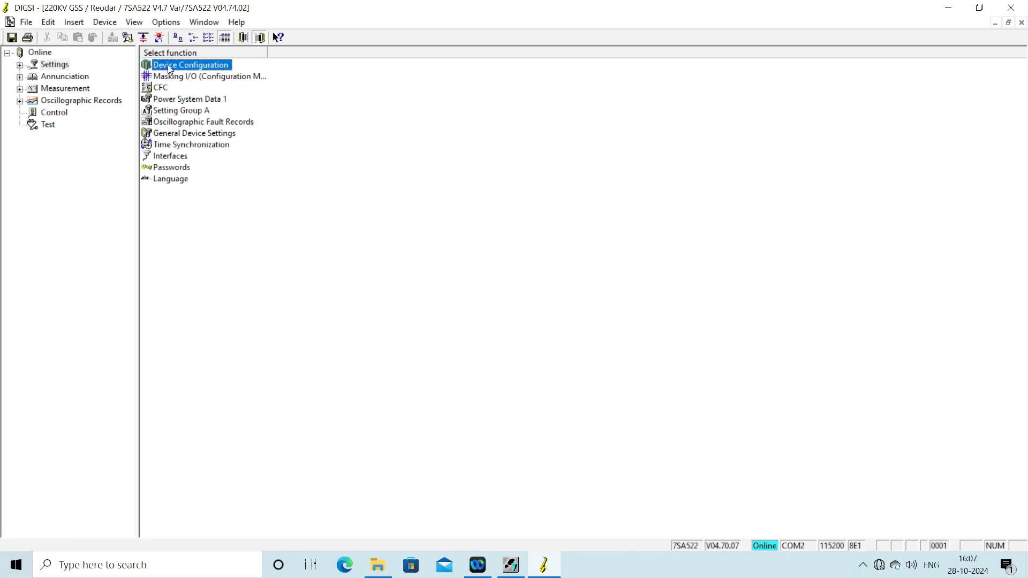
pyautogui.doubleClick(211, 66)
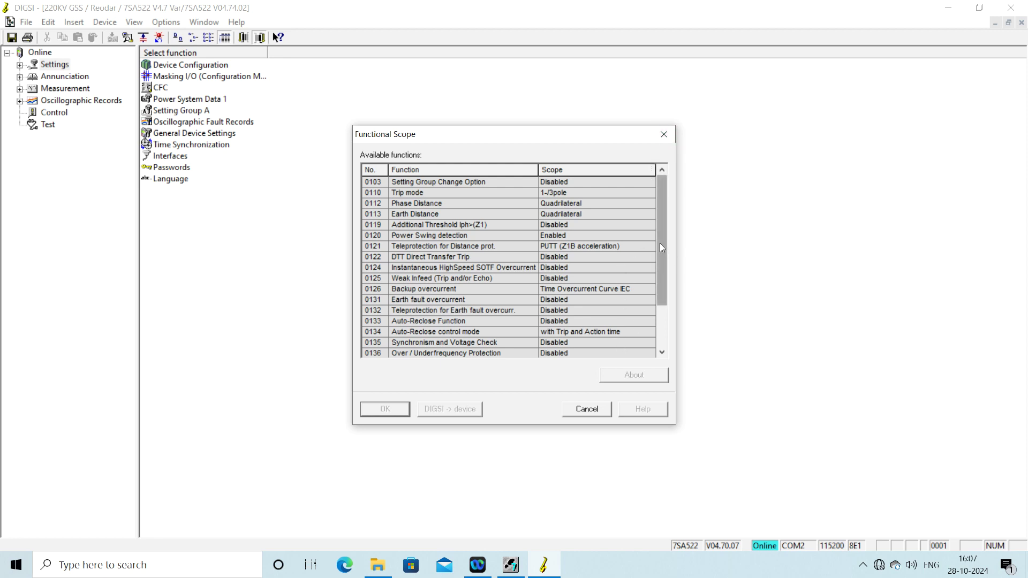
pyautogui.moveTo(662, 248)
pyautogui.mouseDown()
pyautogui.moveTo(661, 319)
pyautogui.moveTo(657, 244)
pyautogui.mouseUp()
# Step: Change Power System Data 1's CT Rated Primary Current (0205) from 200 A to 400 A and confirm
pyautogui.click(664, 134)
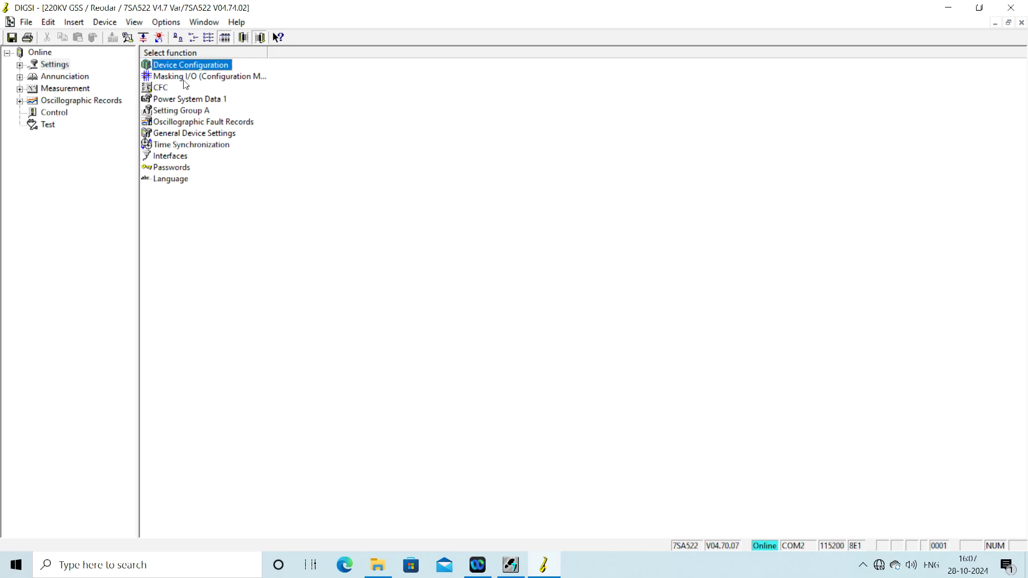
pyautogui.click(184, 106)
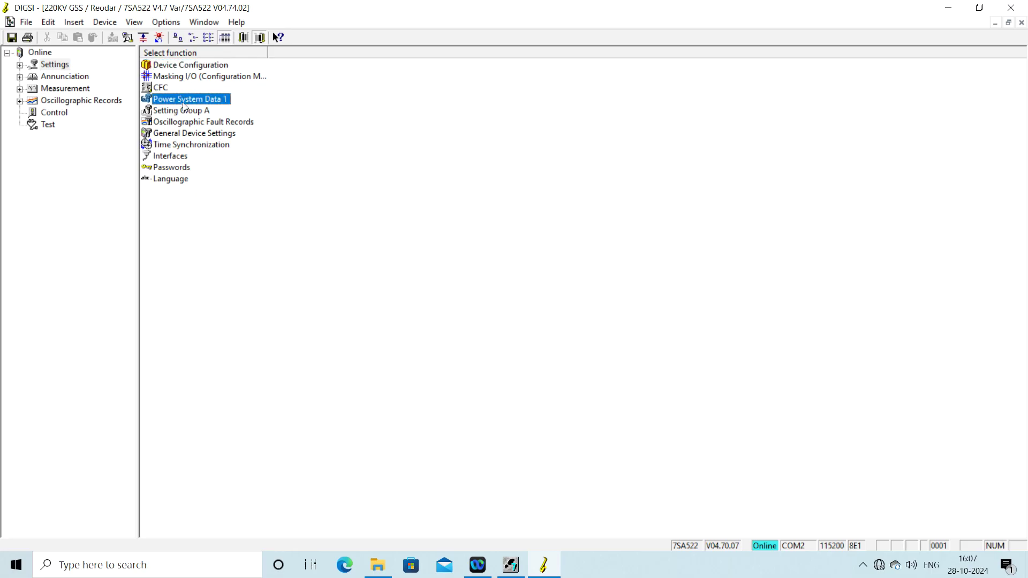
pyautogui.doubleClick(183, 106)
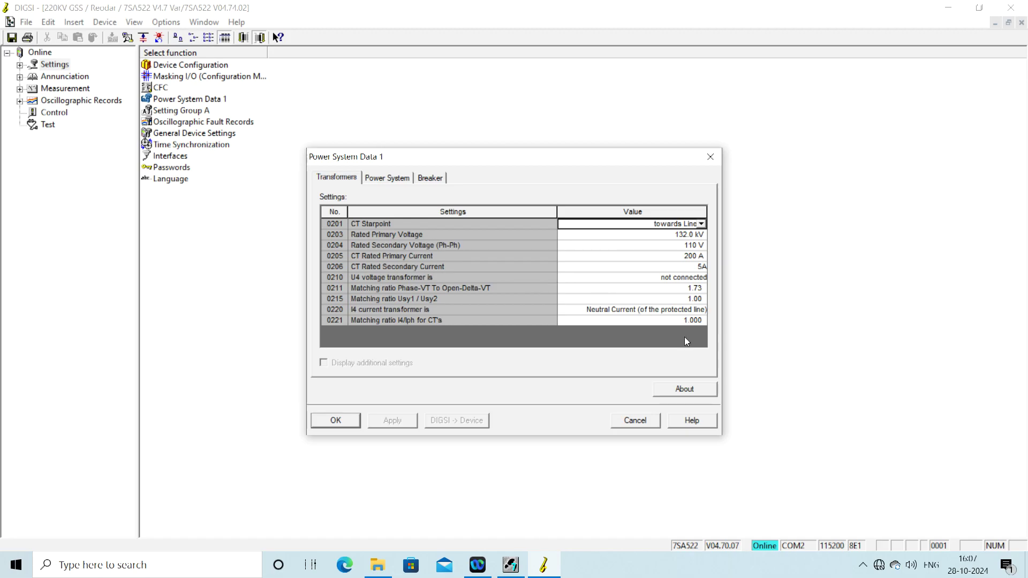
pyautogui.click(681, 258)
pyautogui.press('Delete')
pyautogui.press('Delete')
pyautogui.press('Delete')
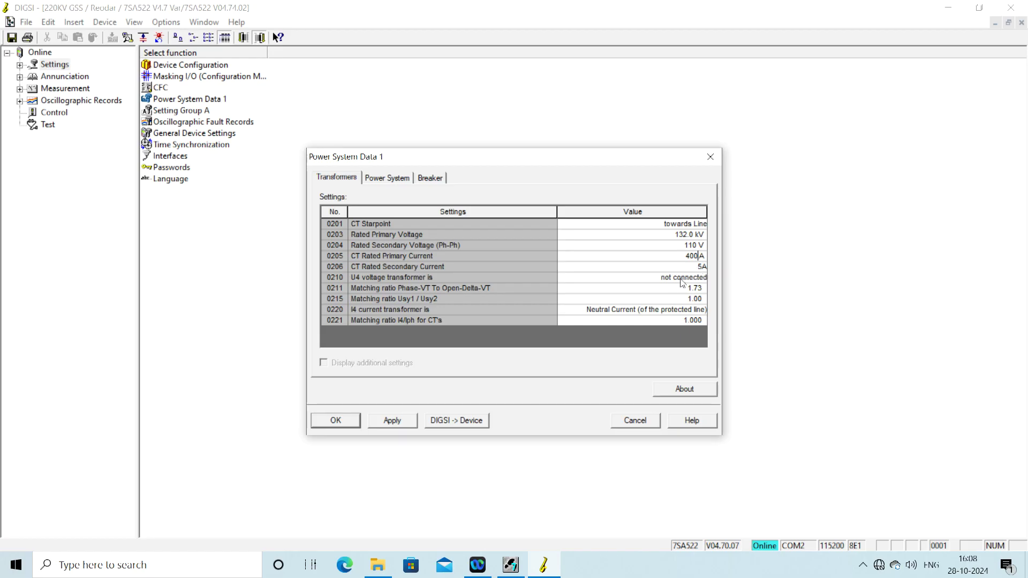
pyautogui.click(401, 178)
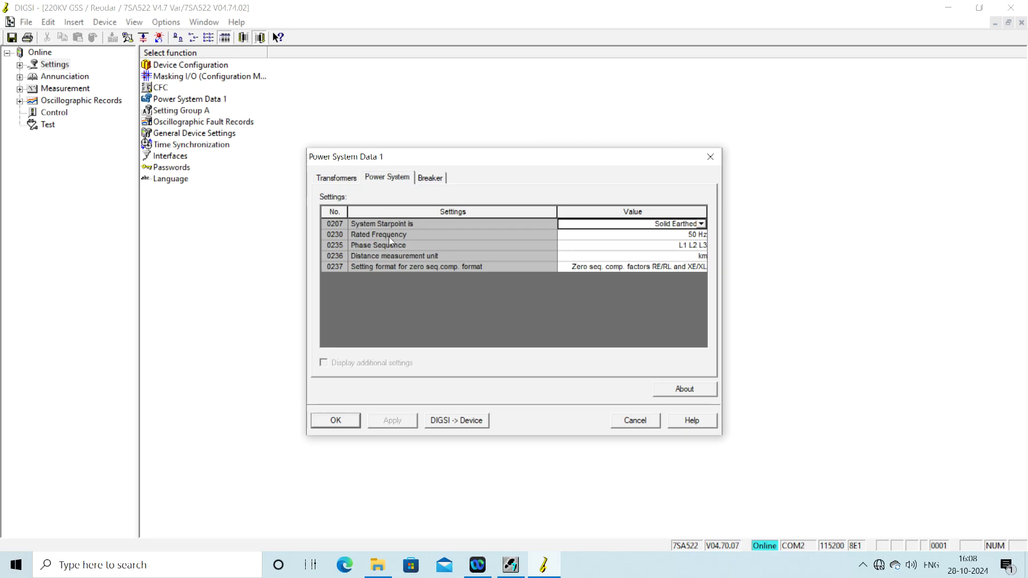
pyautogui.click(344, 423)
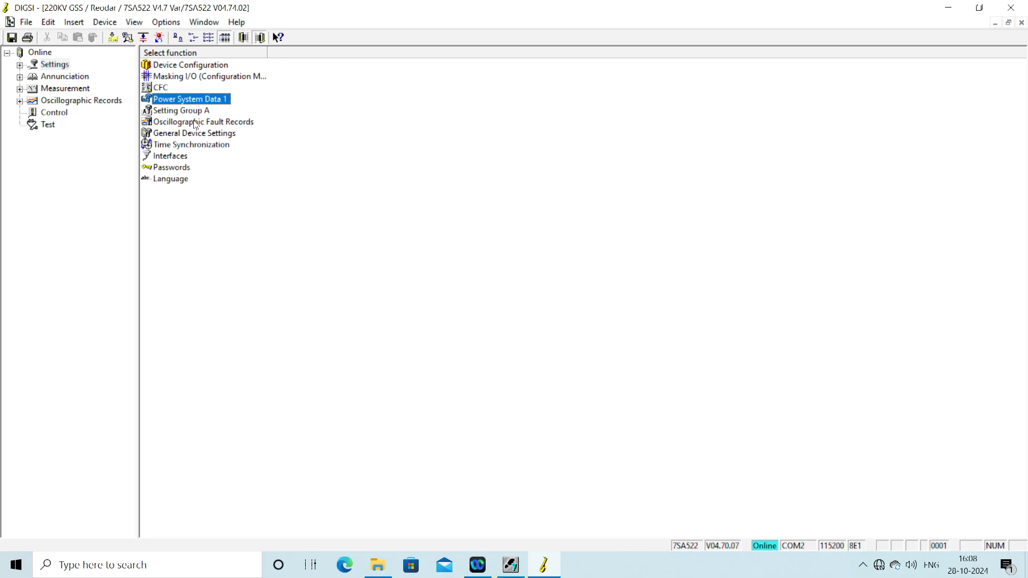
# Step: Open the Power System Data 2 settings under Setting Group A
pyautogui.click(181, 112)
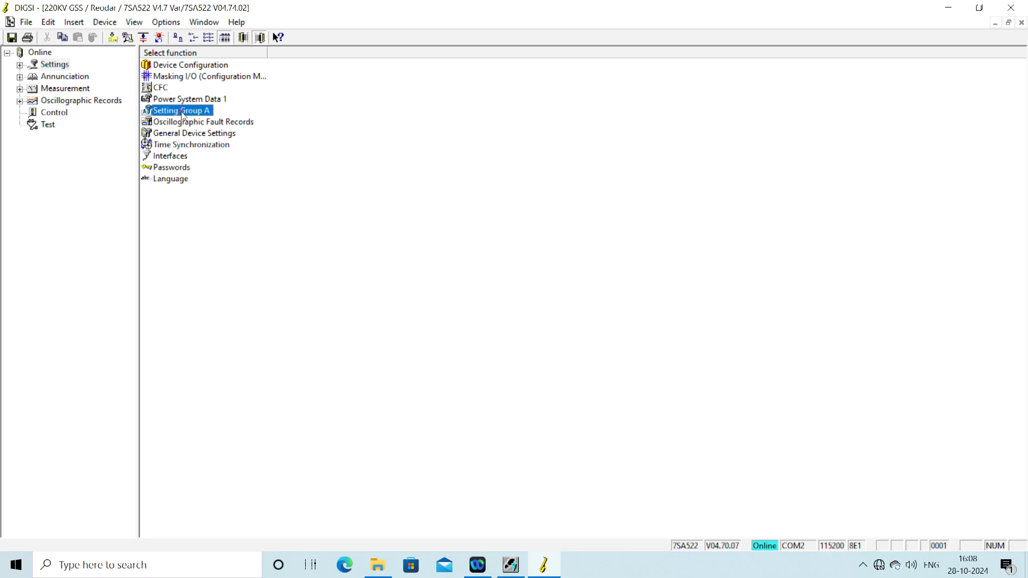
pyautogui.doubleClick(182, 115)
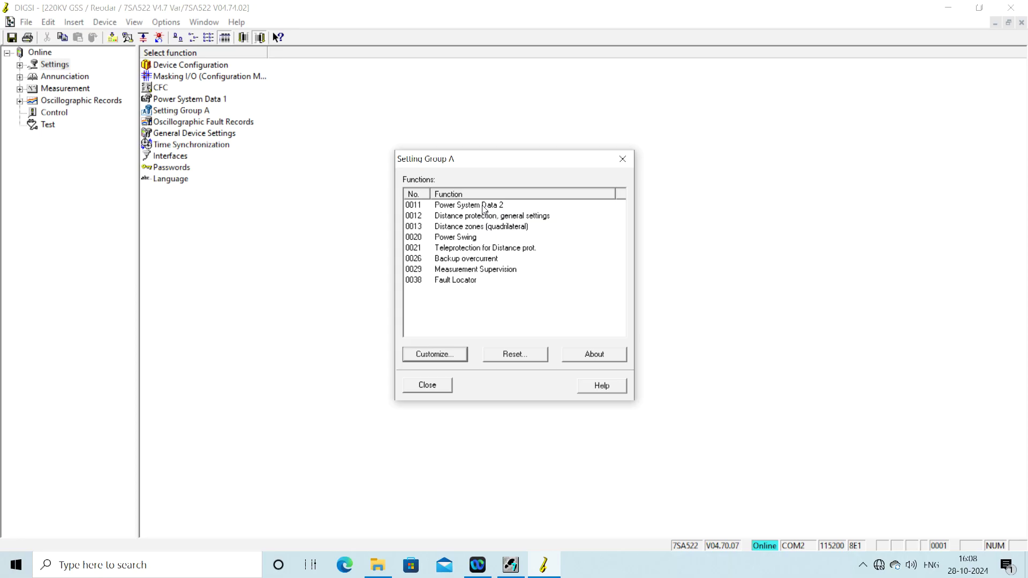
pyautogui.doubleClick(484, 207)
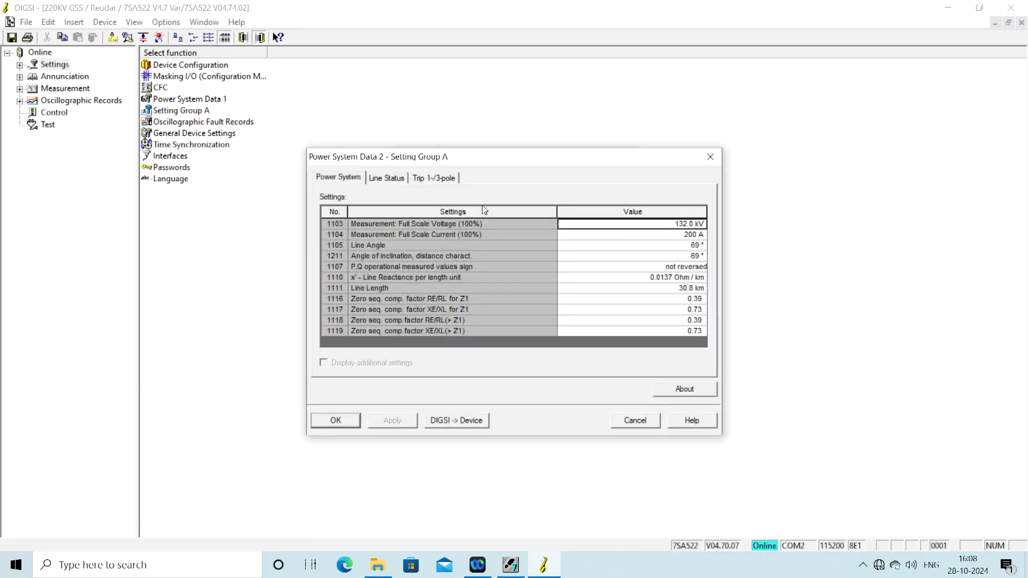
# Step: Change full scale current (1104) from 200 A to 400 A, review Line Status, and confirm
pyautogui.press('Down')
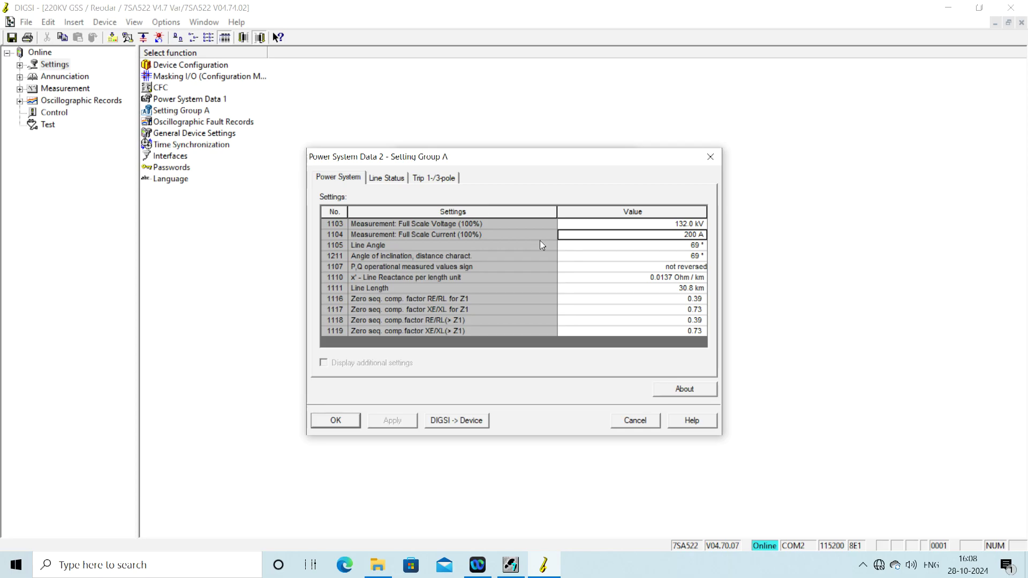
pyautogui.click(582, 232)
pyautogui.doubleClick(690, 232)
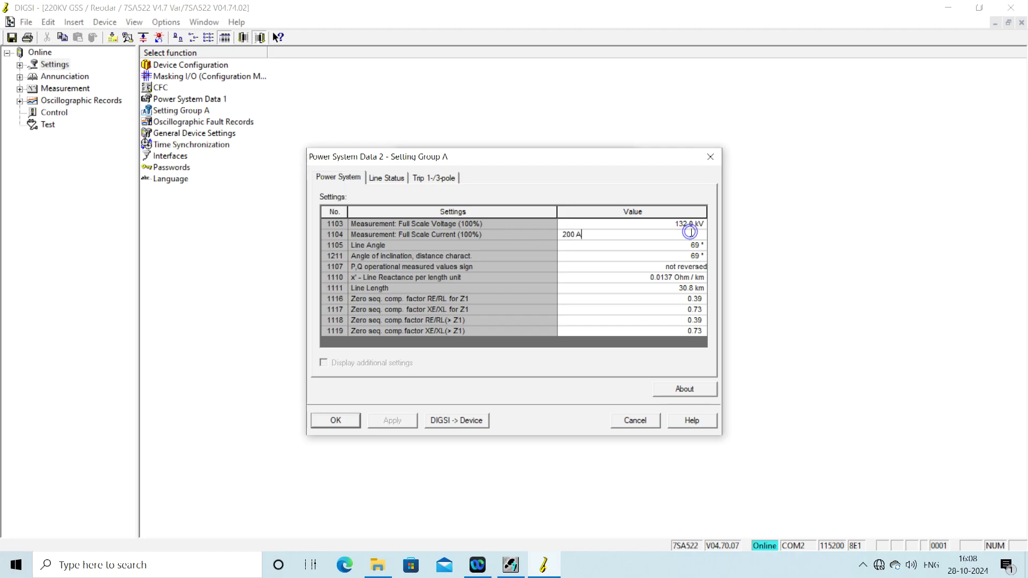
pyautogui.press('Left')
pyautogui.press('BackSpace')
pyautogui.press('BackSpace')
pyautogui.press('BackSpace')
pyautogui.write('74')
pyautogui.press('BackSpace')
pyautogui.press('BackSpace')
pyautogui.write('400')
pyautogui.click(667, 255)
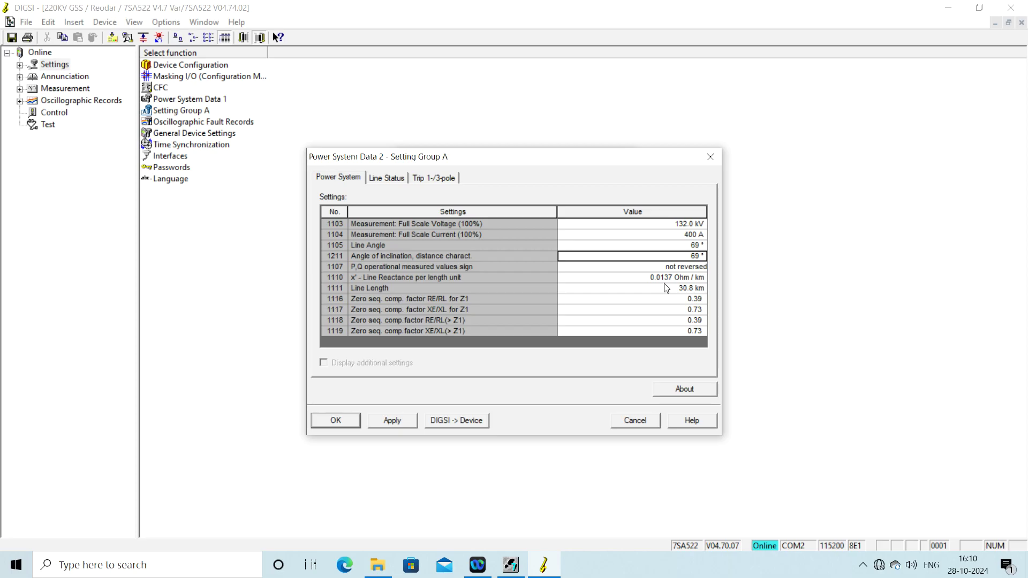
pyautogui.click(389, 178)
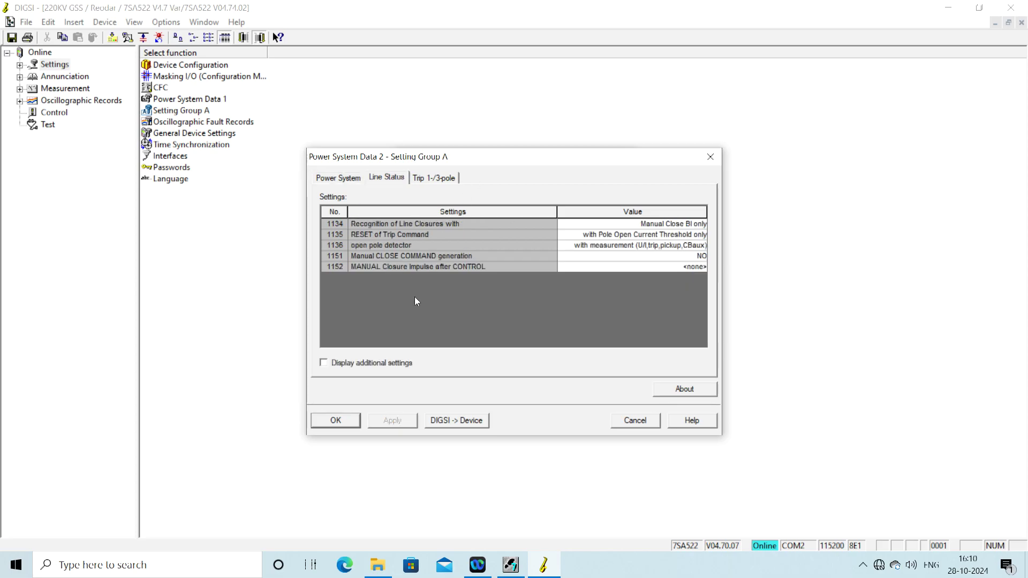
pyautogui.click(336, 421)
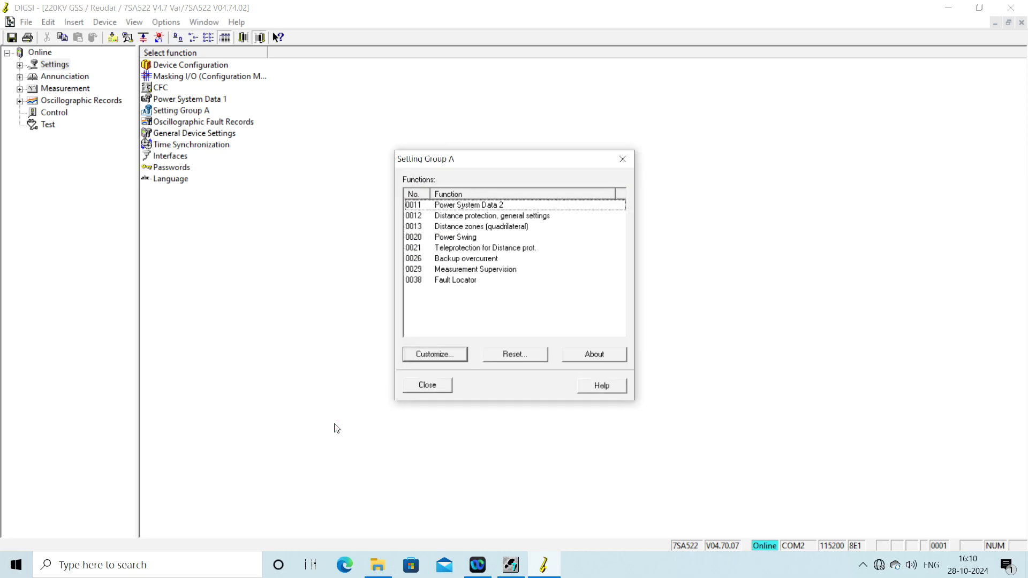
# Step: Open the 0012 Distance protection general settings and show their Time Delays page
pyautogui.doubleClick(499, 221)
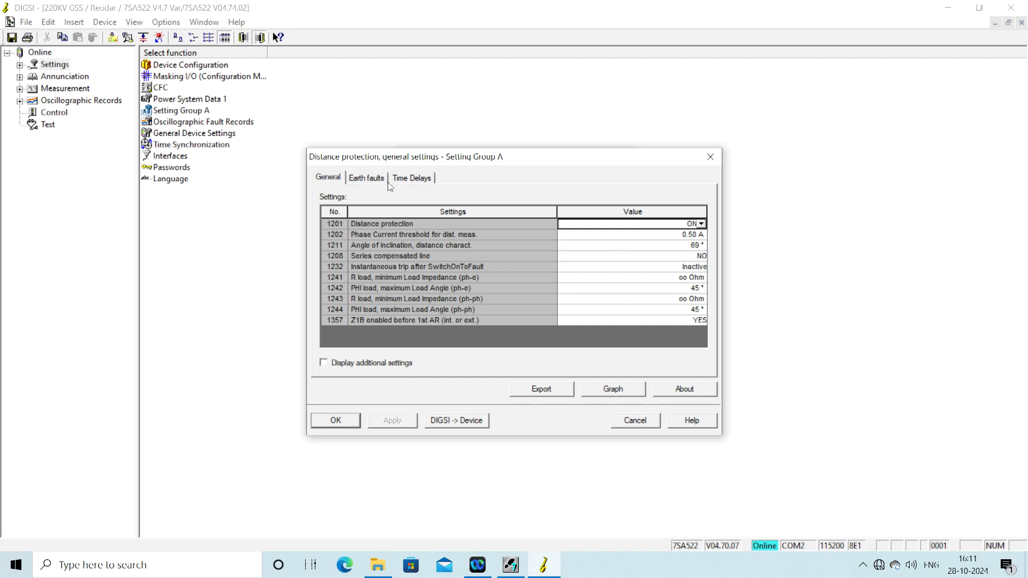
pyautogui.click(354, 181)
pyautogui.click(411, 180)
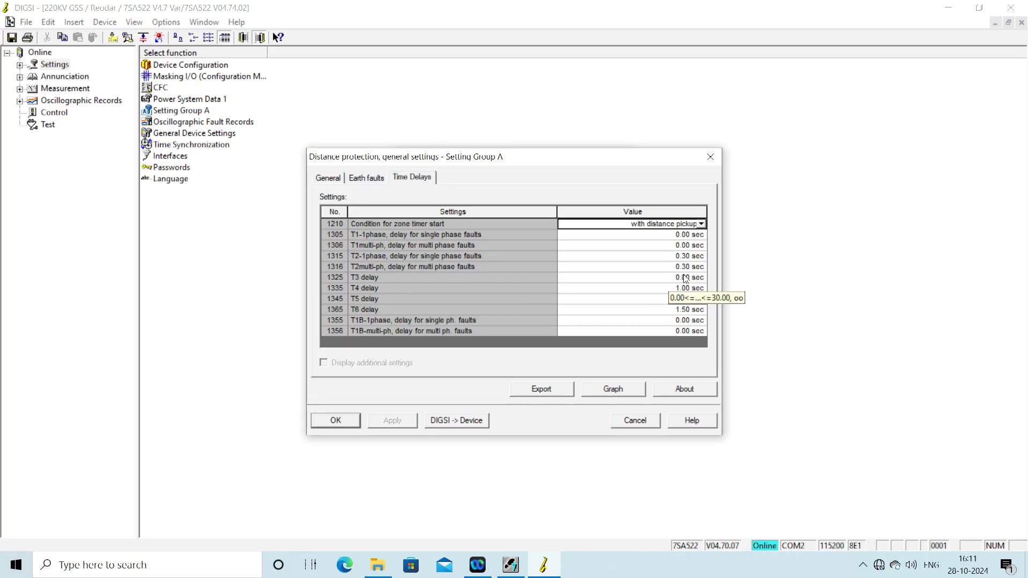
# Step: Change the T2 single-phase delay from 0.30 to 0.25 sec, clearing the too-many-decimals error
pyautogui.click(680, 259)
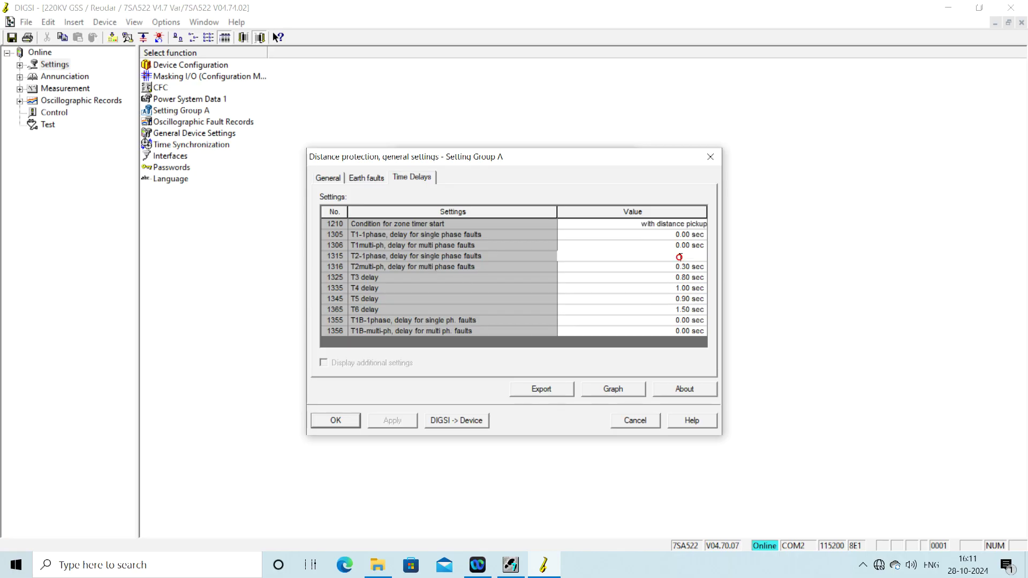
pyautogui.press('BackSpace')
pyautogui.press('BackSpace')
pyautogui.press('Delete')
pyautogui.press('Delete')
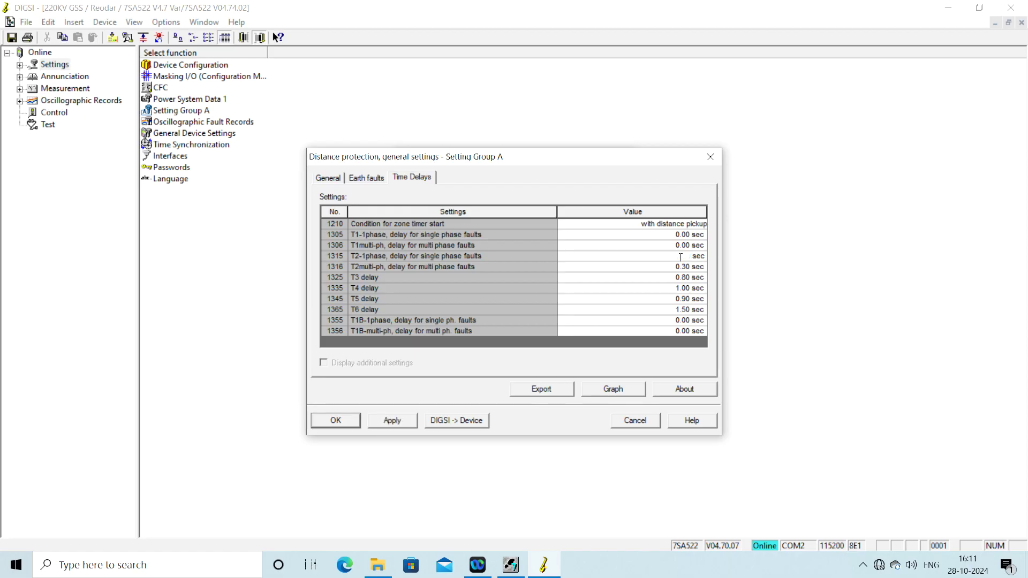
pyautogui.write('0.250')
pyautogui.press('Return')
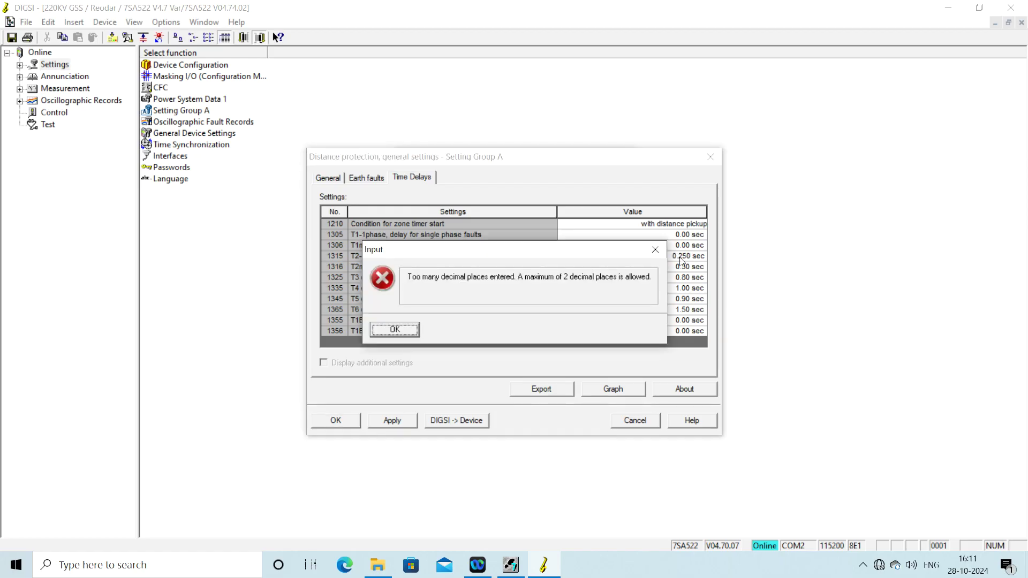
pyautogui.click(408, 331)
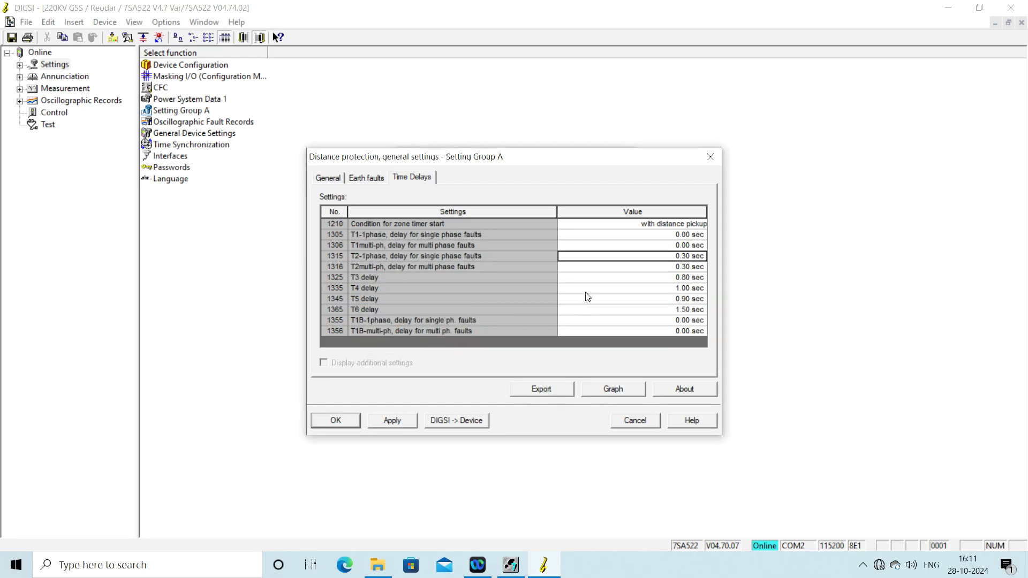
pyautogui.click(688, 256)
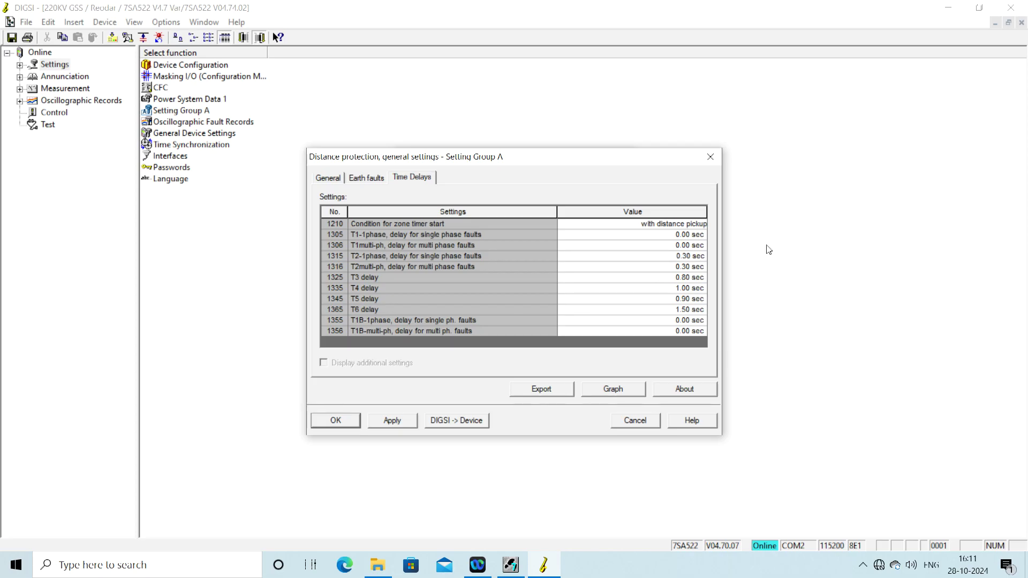
pyautogui.press('BackSpace')
pyautogui.press('BackSpace')
pyautogui.press('BackSpace')
# Step: Set the T2 multi-phase delay to 0.25 sec and the T3 delay to 1 sec
pyautogui.click(683, 267)
pyautogui.click(684, 268)
pyautogui.write('25')
pyautogui.click(651, 277)
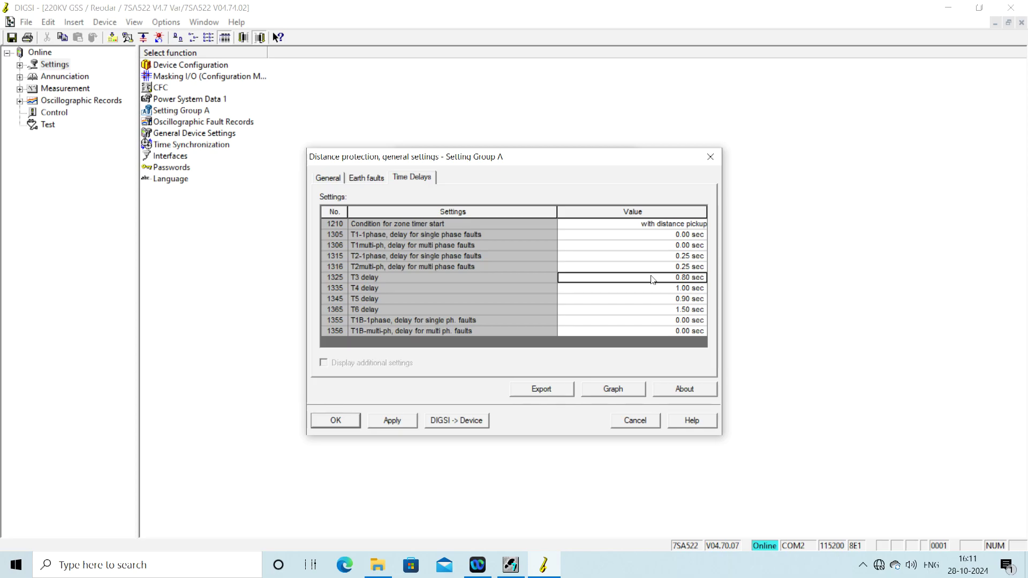
pyautogui.click(687, 277)
pyautogui.click(687, 277)
pyautogui.press('BackSpace')
pyautogui.press('BackSpace')
pyautogui.press('BackSpace')
pyautogui.press('BackSpace')
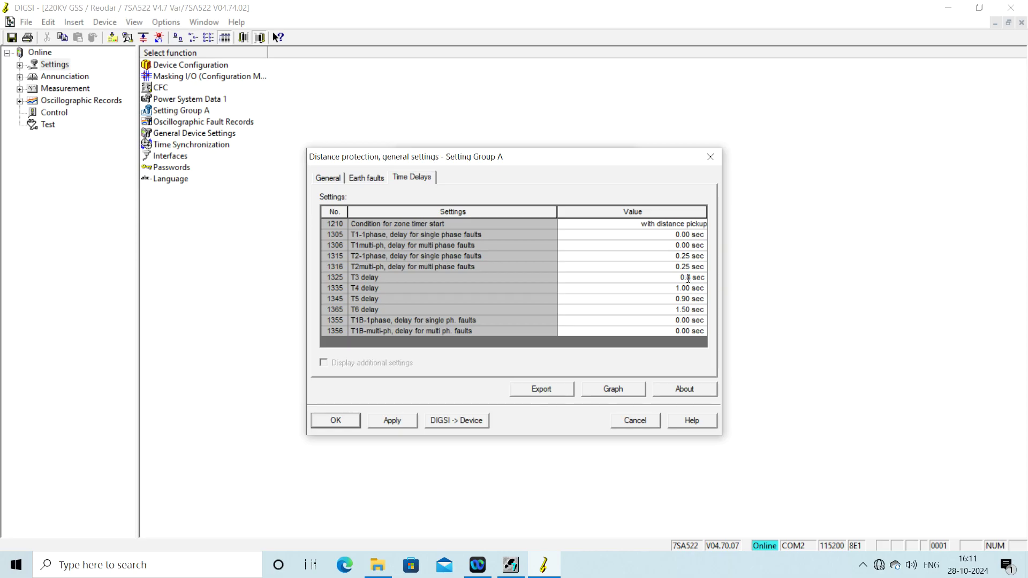
pyautogui.write('1')
pyautogui.click(655, 291)
# Step: Set the T4 delay to 0.16 sec, then apply the delays and close the dialog
pyautogui.click(655, 289)
pyautogui.click(655, 289)
pyautogui.click(687, 287)
pyautogui.press('BackSpace')
pyautogui.press('BackSpace')
pyautogui.press('Delete')
pyautogui.write('0.160')
pyautogui.click(392, 422)
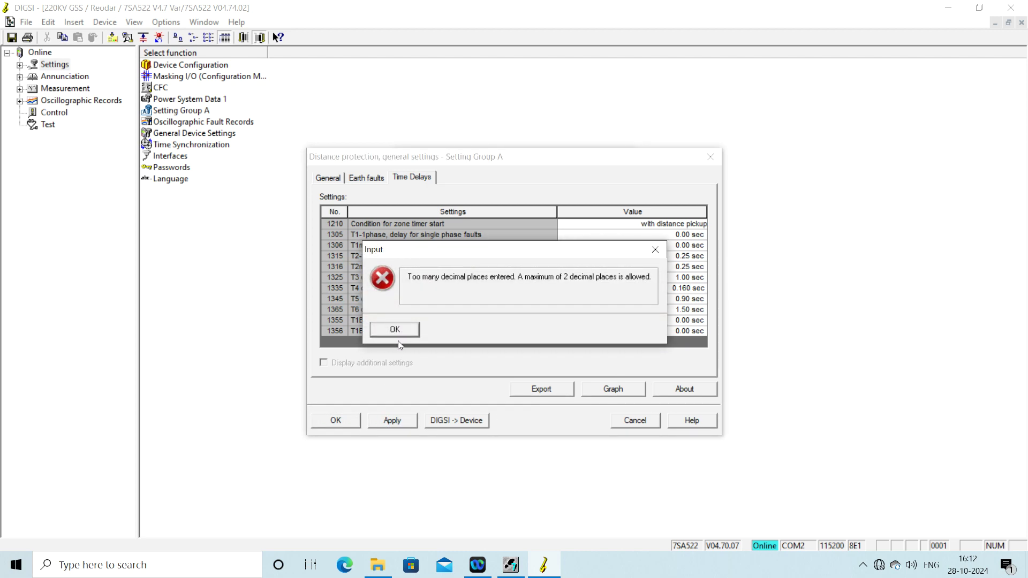
pyautogui.click(400, 329)
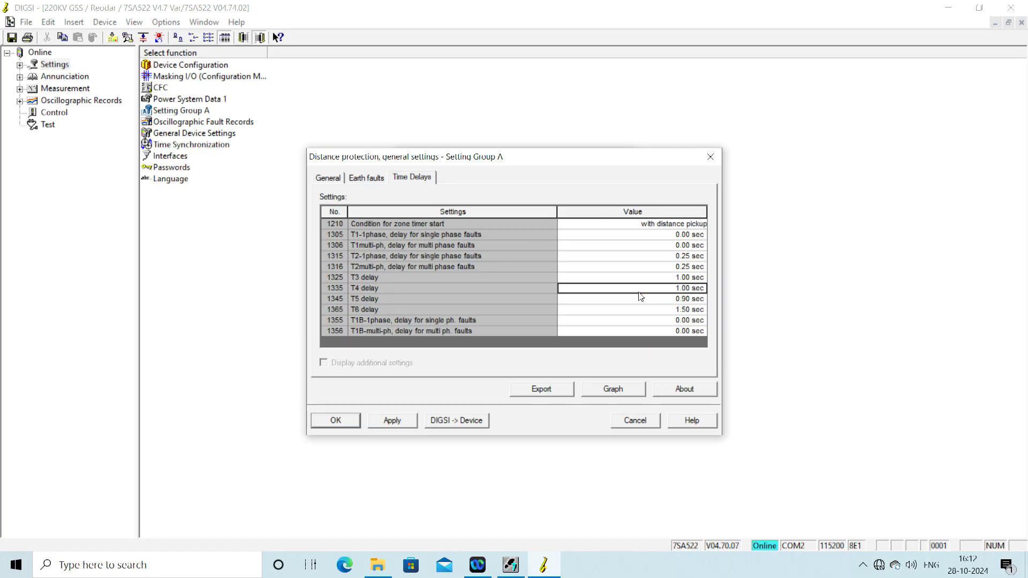
pyautogui.click(665, 289)
pyautogui.write('0.16')
pyautogui.press('Return')
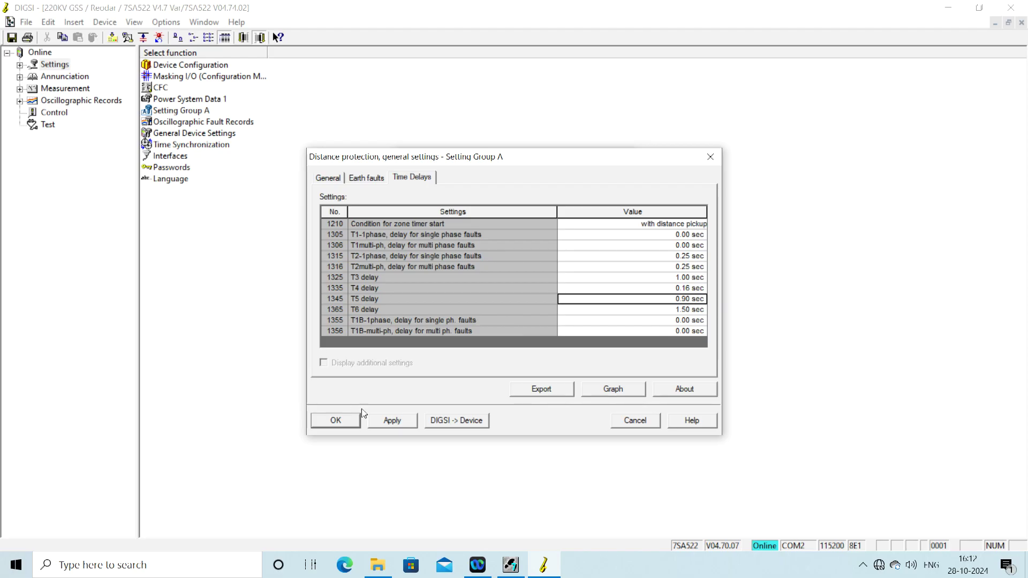
pyautogui.click(382, 424)
pyautogui.click(338, 422)
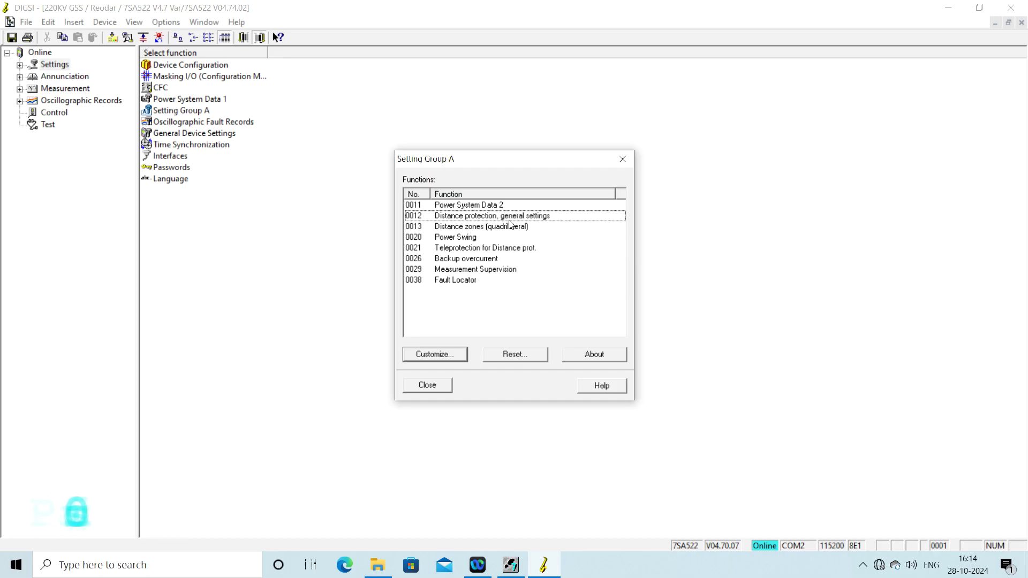
# Step: Open Distance zones (quadrilateral) and send the parameter set to the device, entering its password
pyautogui.click(507, 227)
pyautogui.doubleClick(506, 227)
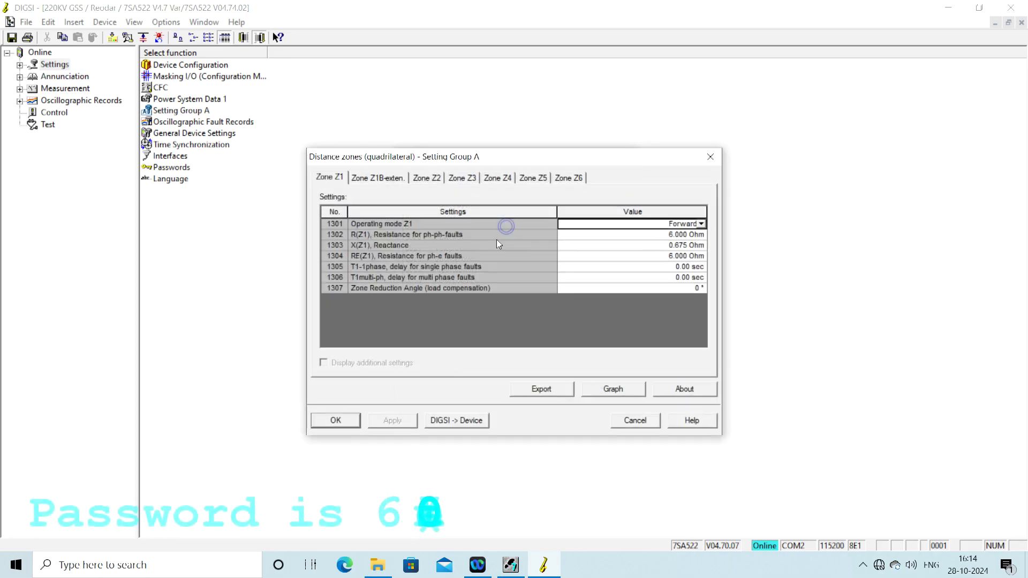
pyautogui.click(456, 422)
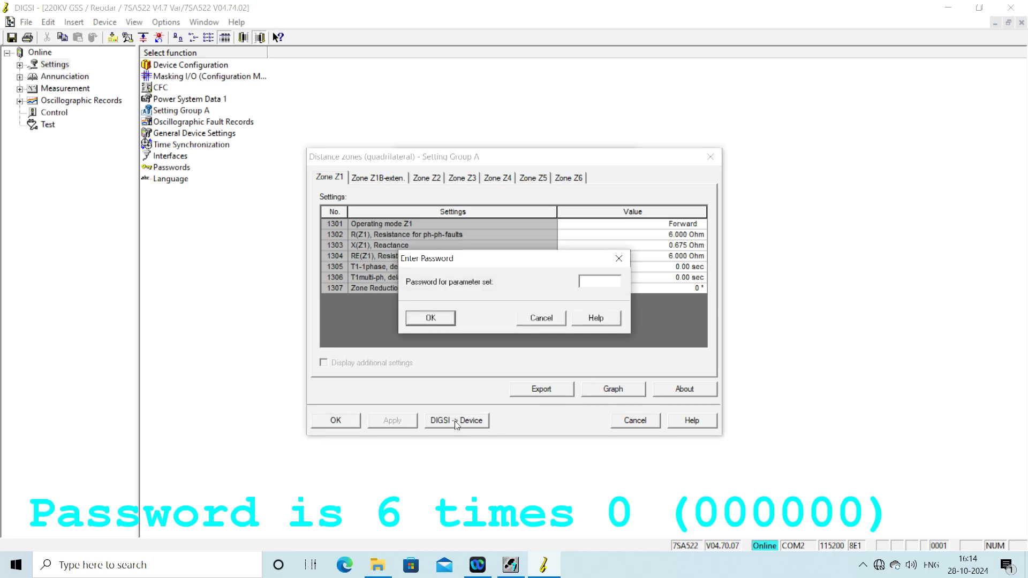
pyautogui.write('000000')
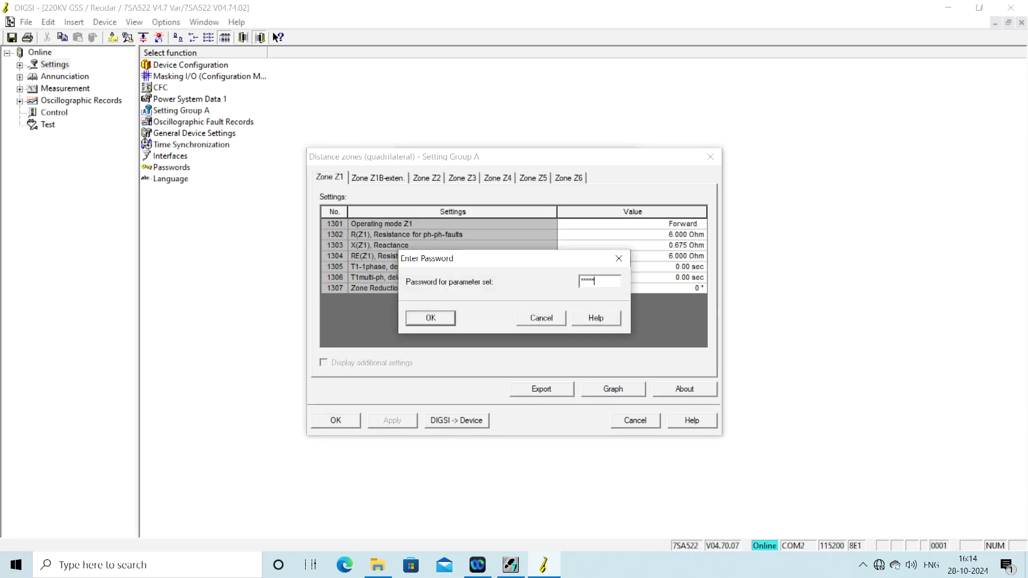
pyautogui.click(438, 319)
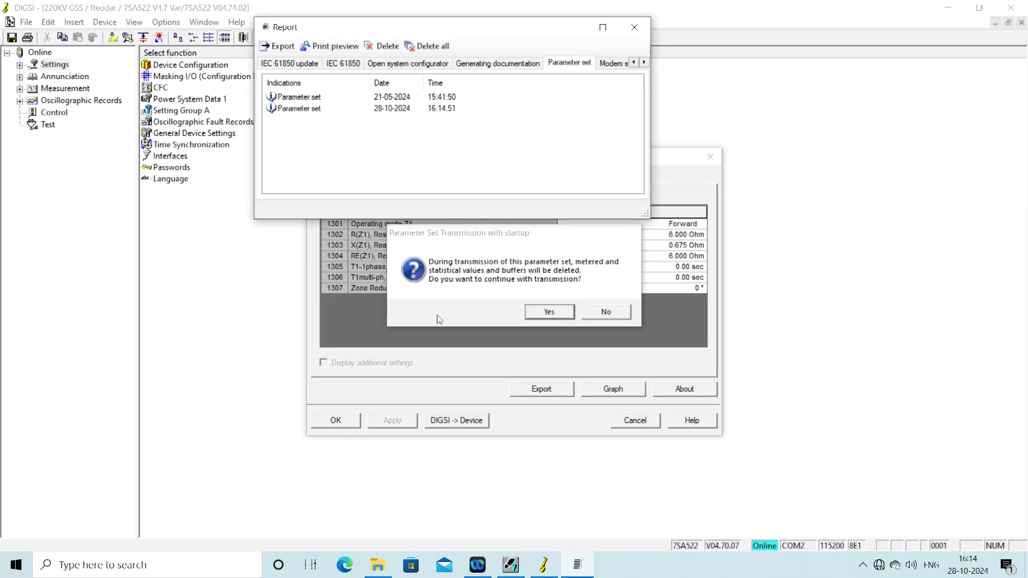
# Step: Confirm transmission despite buffer deletion and close the report after the download finishes
pyautogui.click(551, 311)
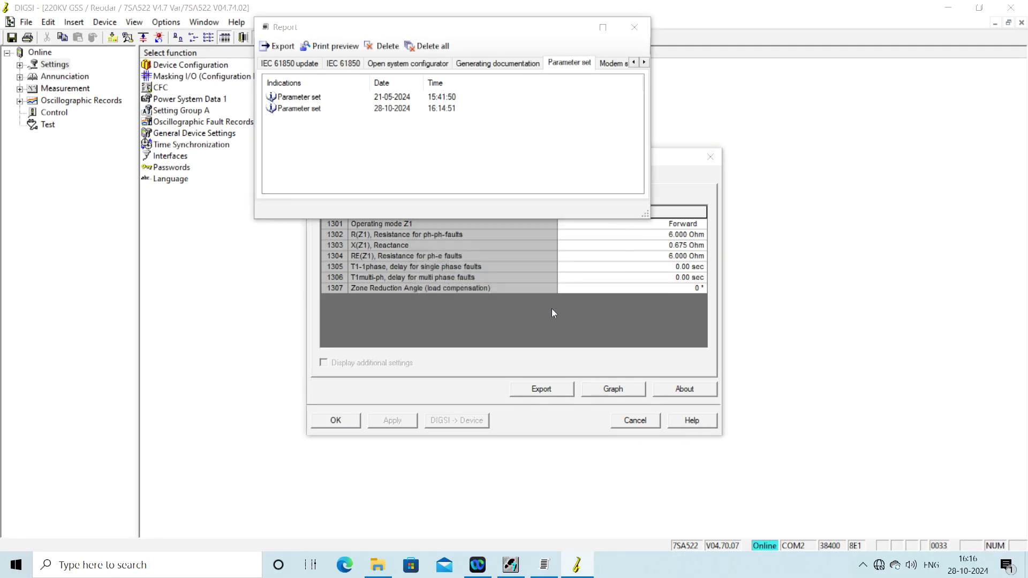
pyautogui.click(634, 28)
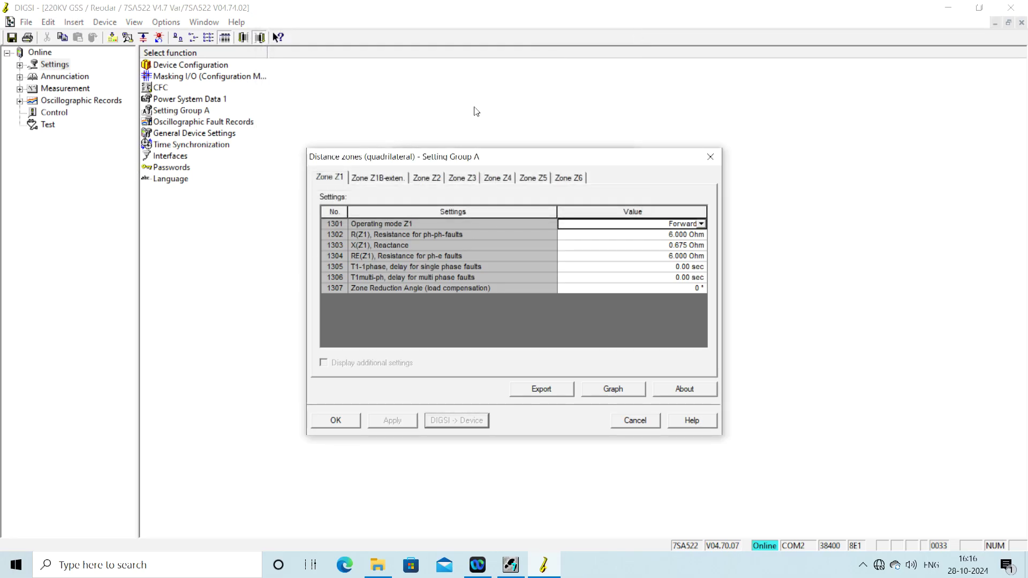
# Step: Close Distance zones, review Power System Data 2, and close the Setting Group A list
pyautogui.click(337, 422)
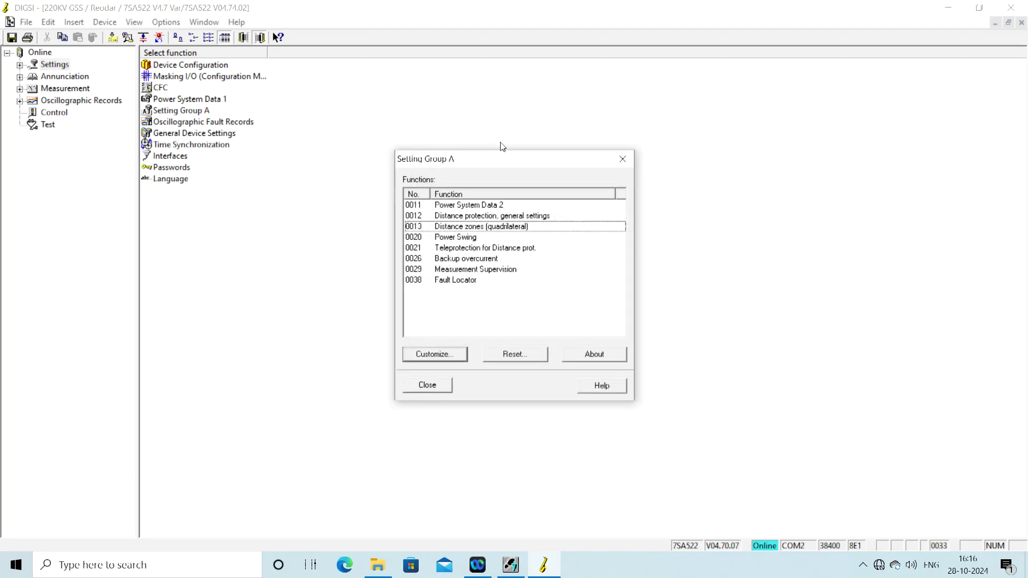
pyautogui.doubleClick(478, 206)
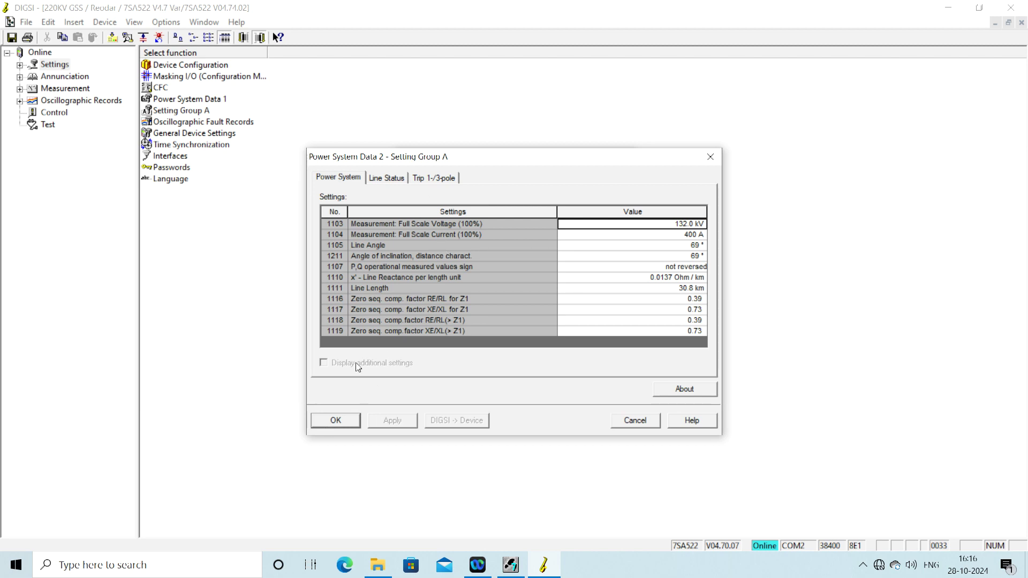
pyautogui.click(325, 424)
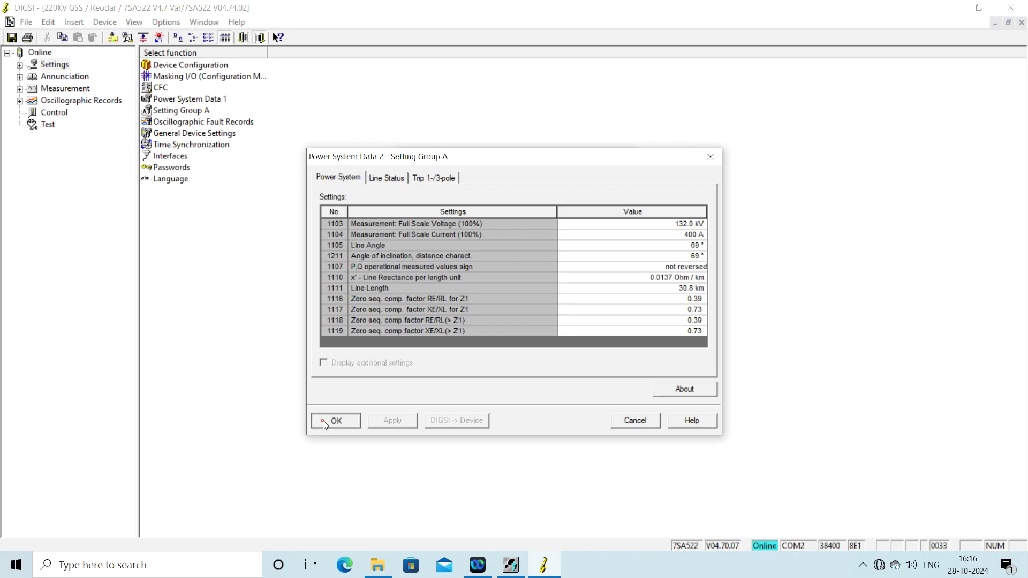
pyautogui.click(431, 385)
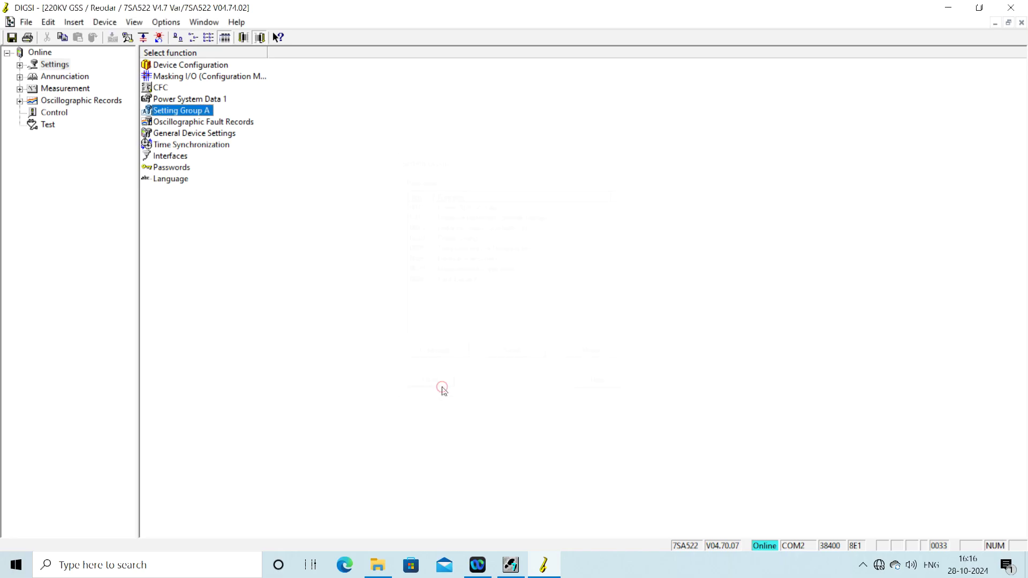
# Step: Save all device data with File > Save All
pyautogui.click(23, 24)
pyautogui.click(13, 38)
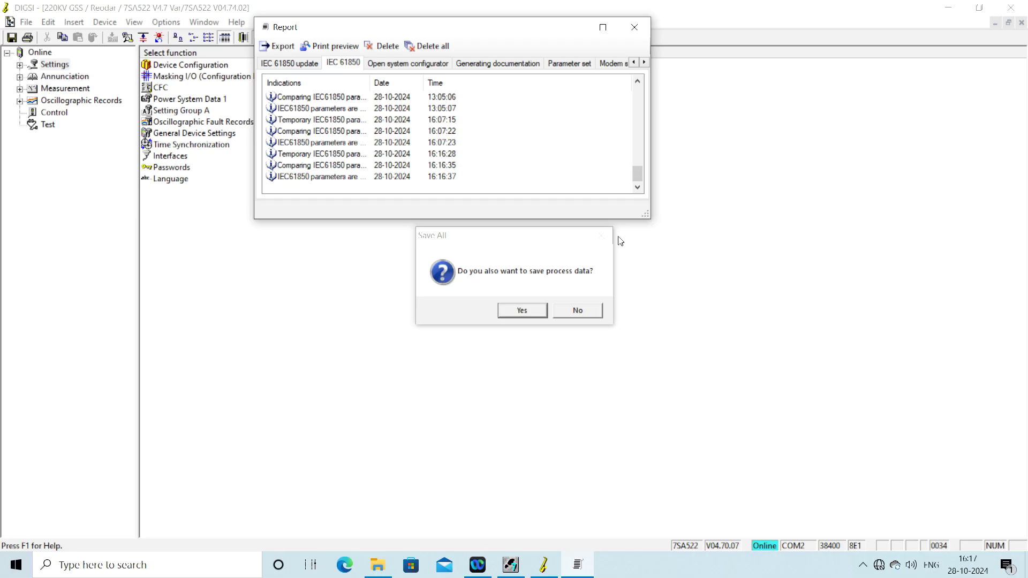
# Step: Save the process data as well, then close the device window, confirming the save again
pyautogui.click(521, 311)
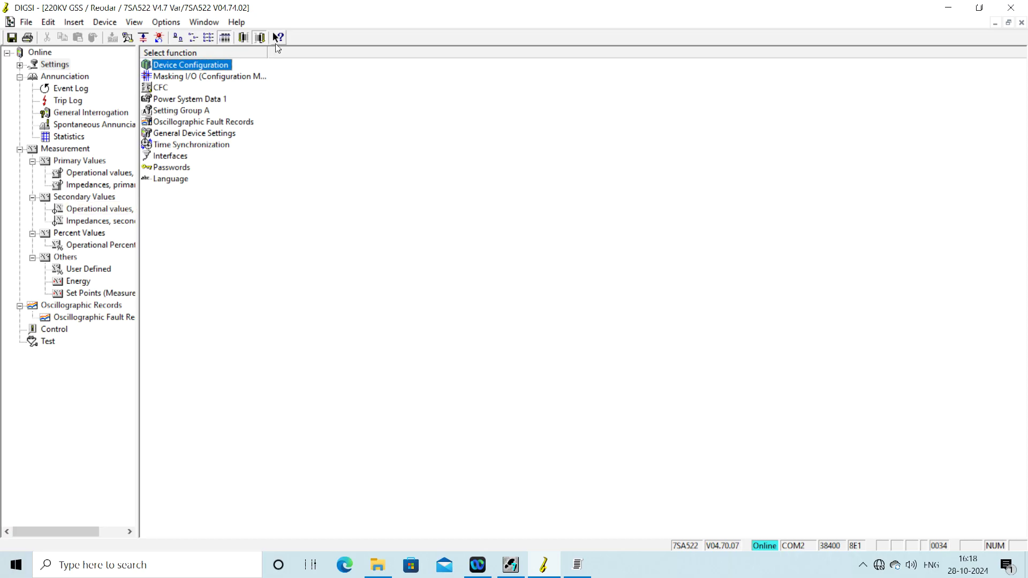
pyautogui.click(1020, 9)
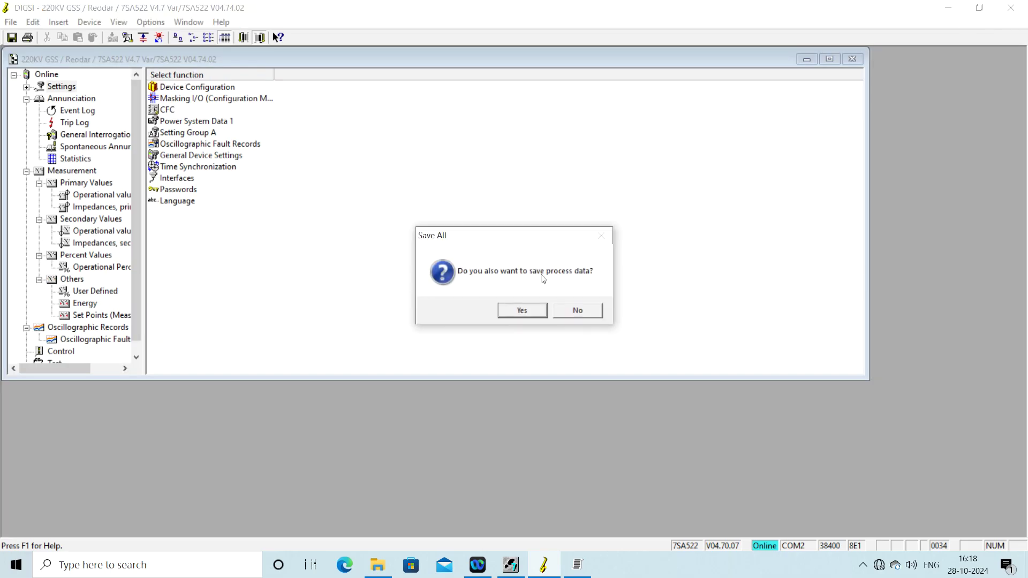
pyautogui.click(533, 313)
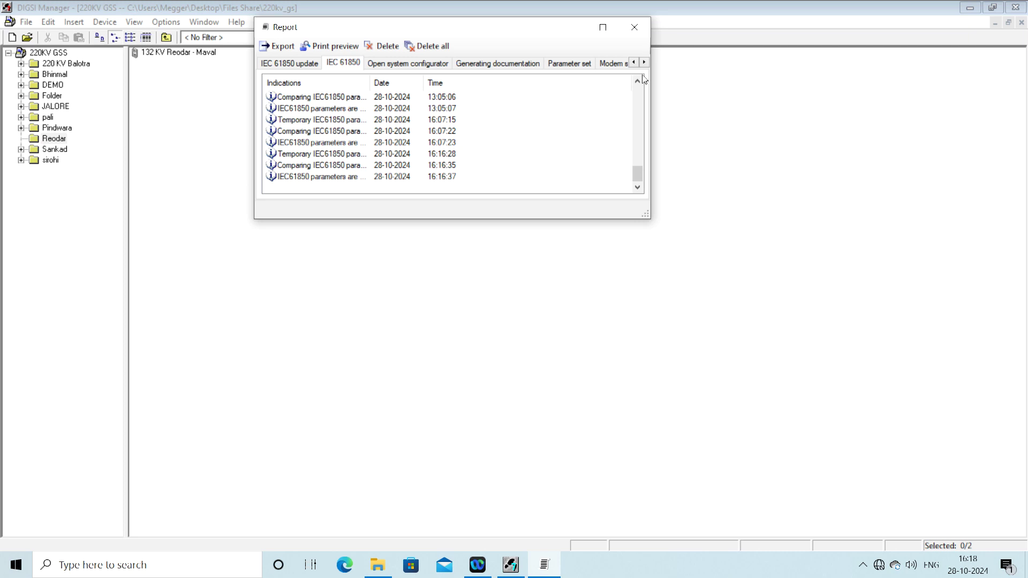
# Step: Close the report and open the properties of the 7SA522 V4.7 Var device
pyautogui.click(635, 27)
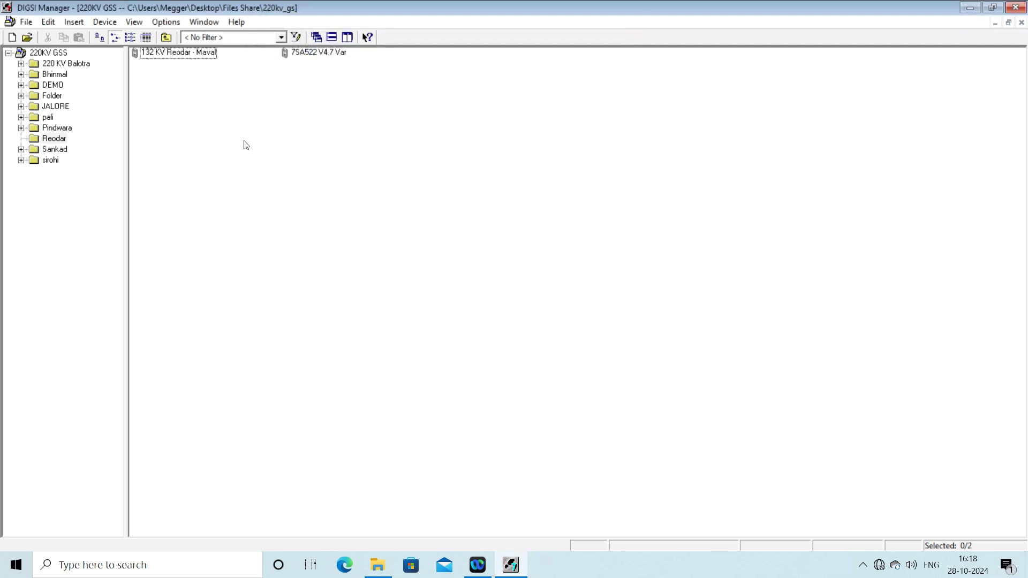
pyautogui.click(332, 53)
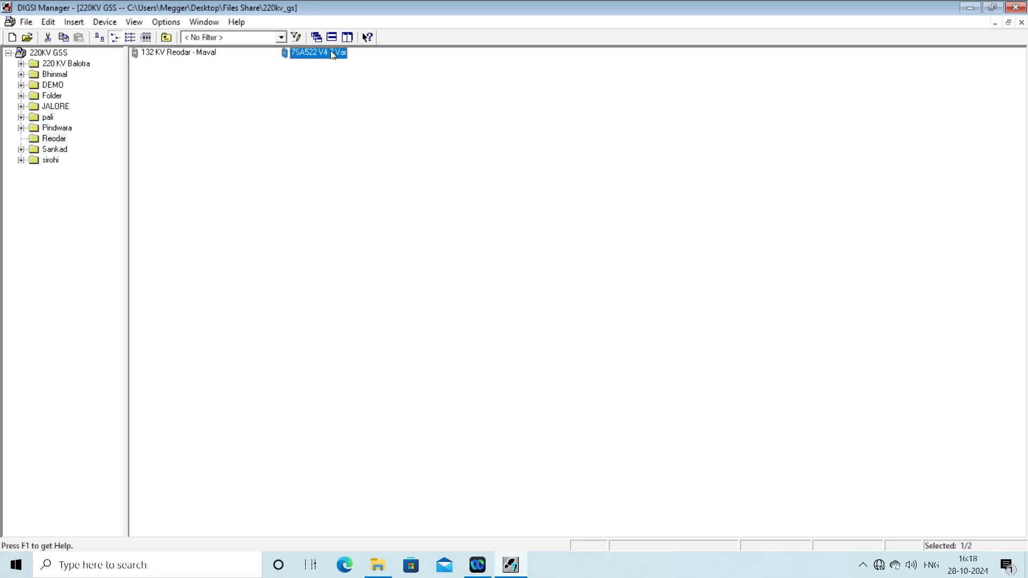
pyautogui.rightClick(332, 53)
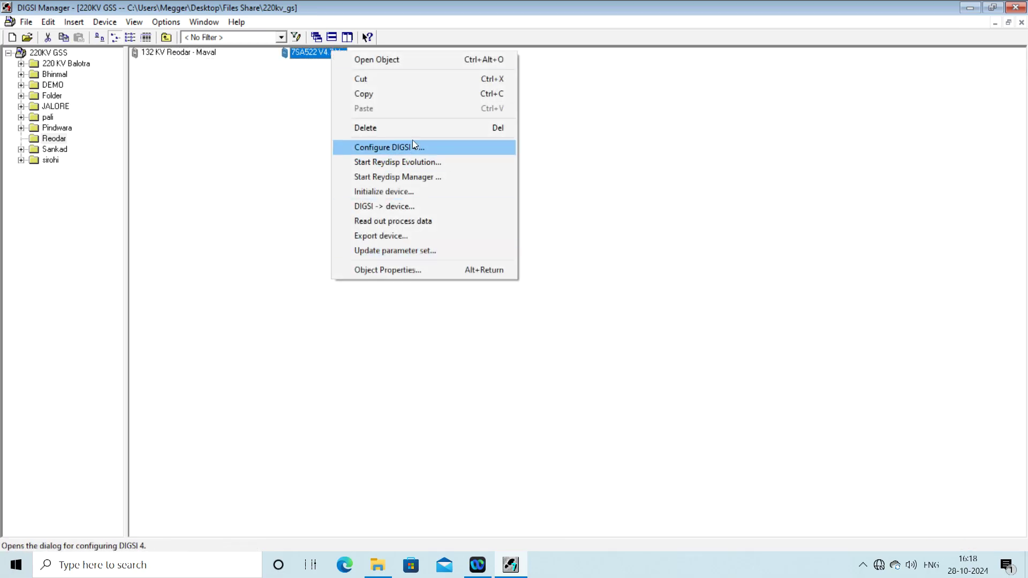
pyautogui.click(392, 270)
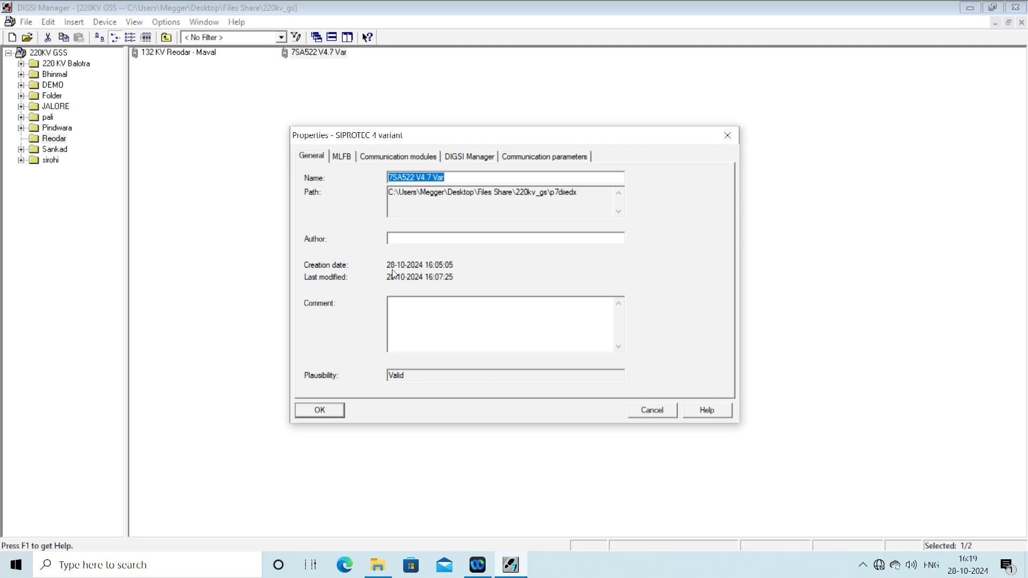
# Step: Rename the variant to '132 KV Reodar - Maval' and confirm its properties
pyautogui.write('13')
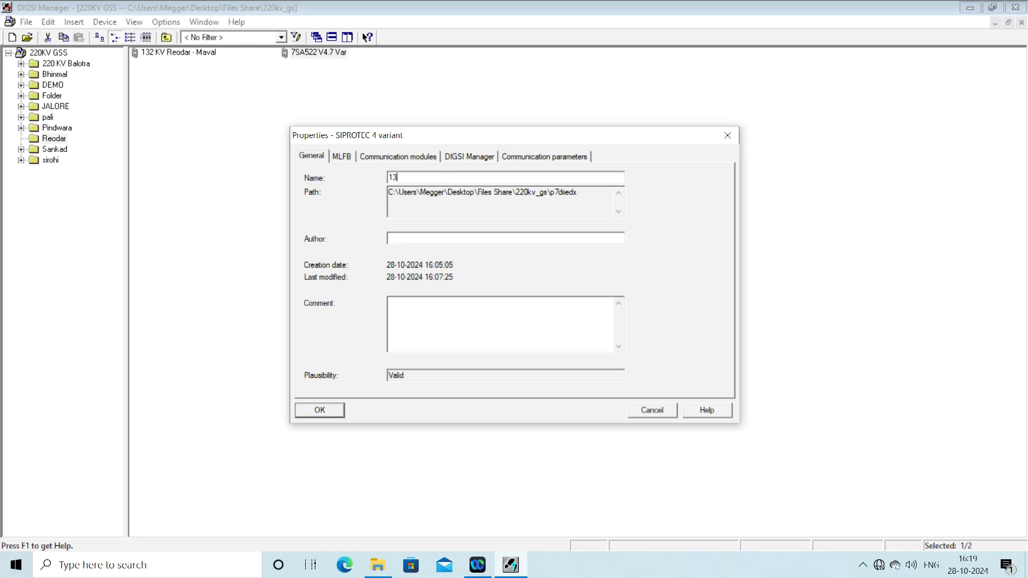
pyautogui.write('2 KV Reodar')
pyautogui.press('BackSpace')
pyautogui.write('-Maval')
pyautogui.press('BackSpace')
pyautogui.write('_28.1')
pyautogui.press('BackSpace')
pyautogui.press('BackSpace')
pyautogui.press('BackSpace')
pyautogui.press('BackSpace')
pyautogui.press('BackSpace')
pyautogui.rightClick(450, 313)
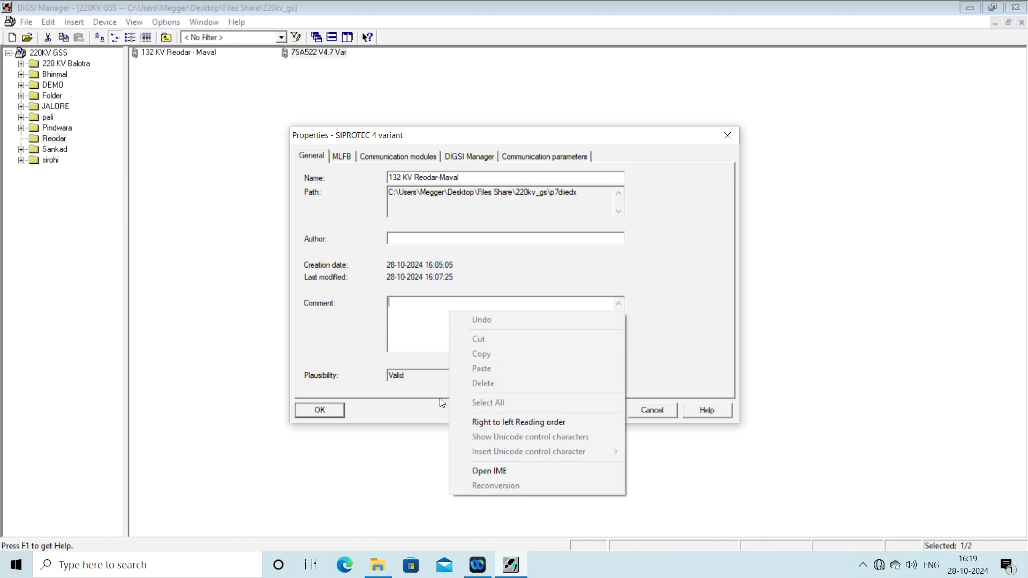
pyautogui.click(416, 421)
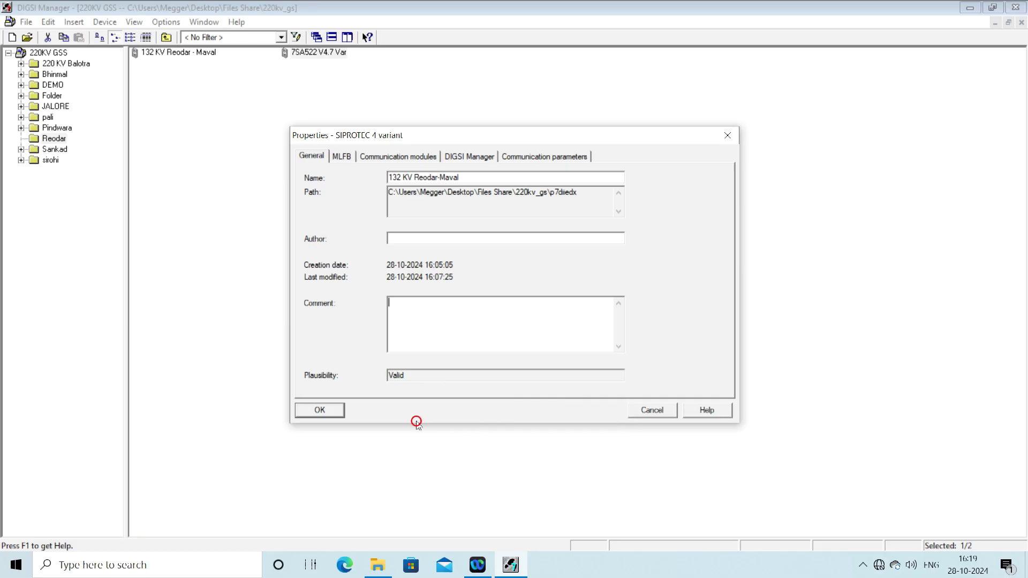
pyautogui.click(324, 414)
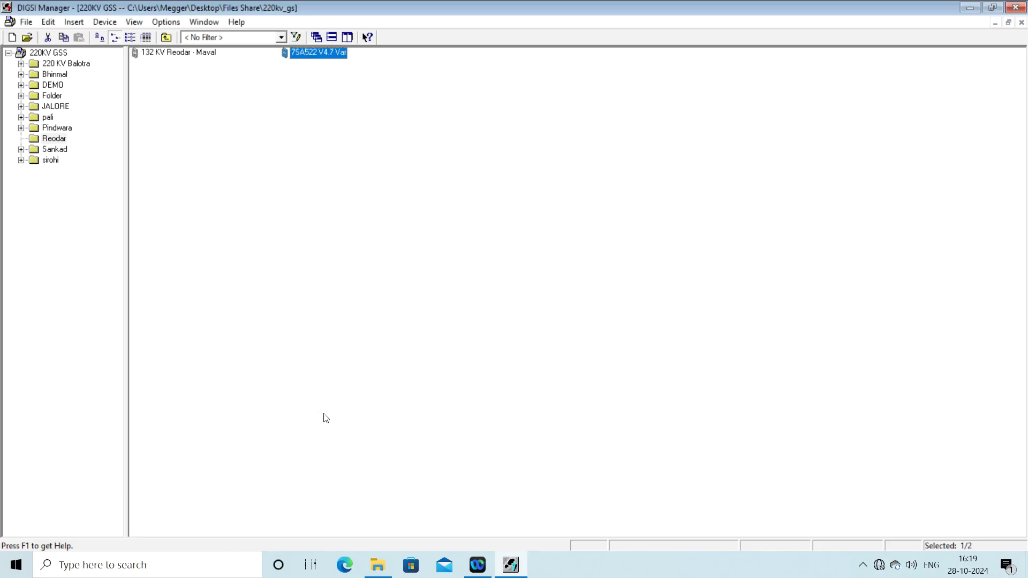
# Step: Open the 132 KV Reodar - Maval device, view its actions, and restore DIGSI Manager's window
pyautogui.doubleClick(180, 53)
pyautogui.rightClick(180, 55)
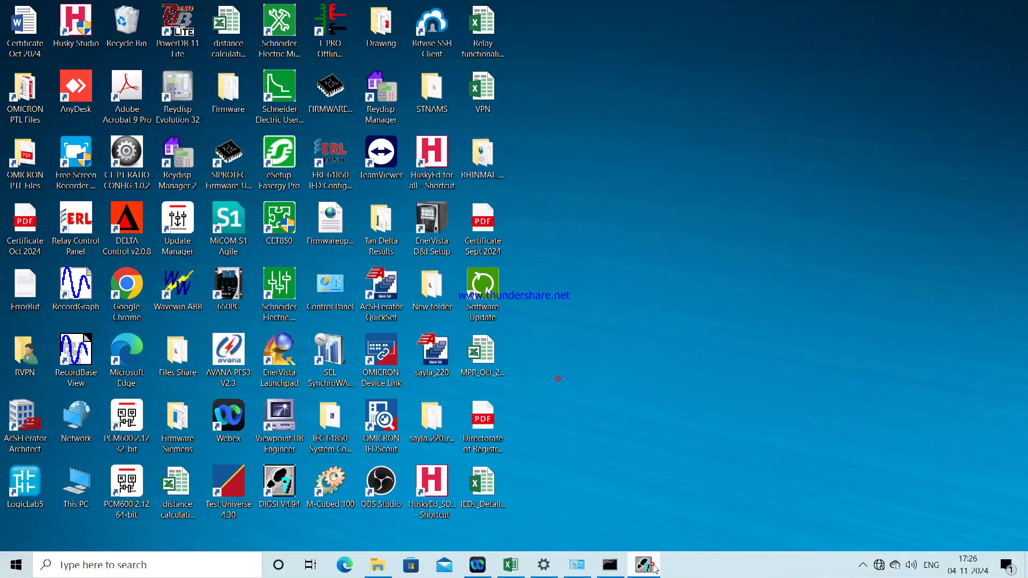
pyautogui.click(653, 566)
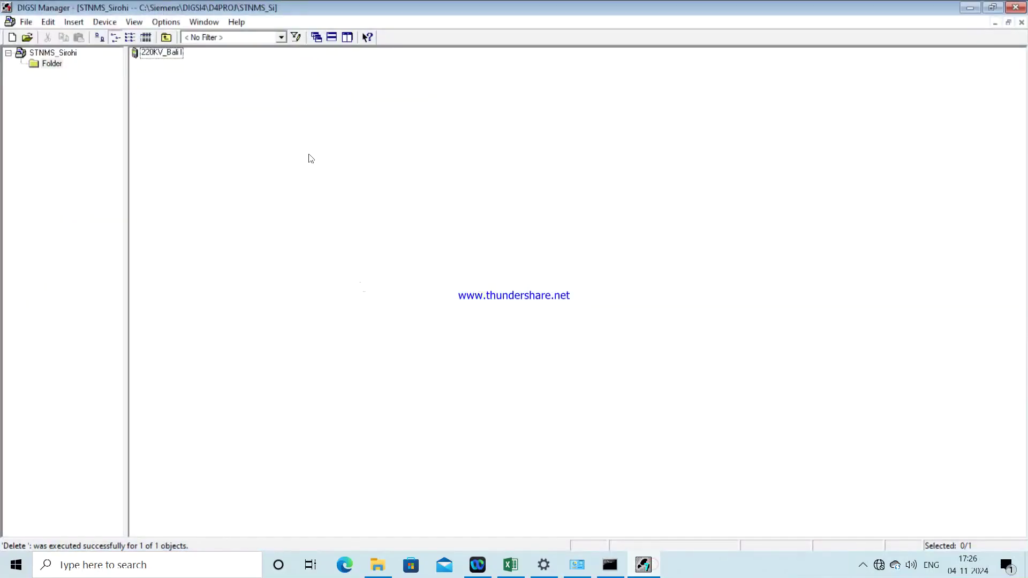
# Step: Add a 7SA522 V4.7 from the device catalog's 7SA family into STNMS_Sirohi
pyautogui.rightClick(273, 102)
pyautogui.click(297, 110)
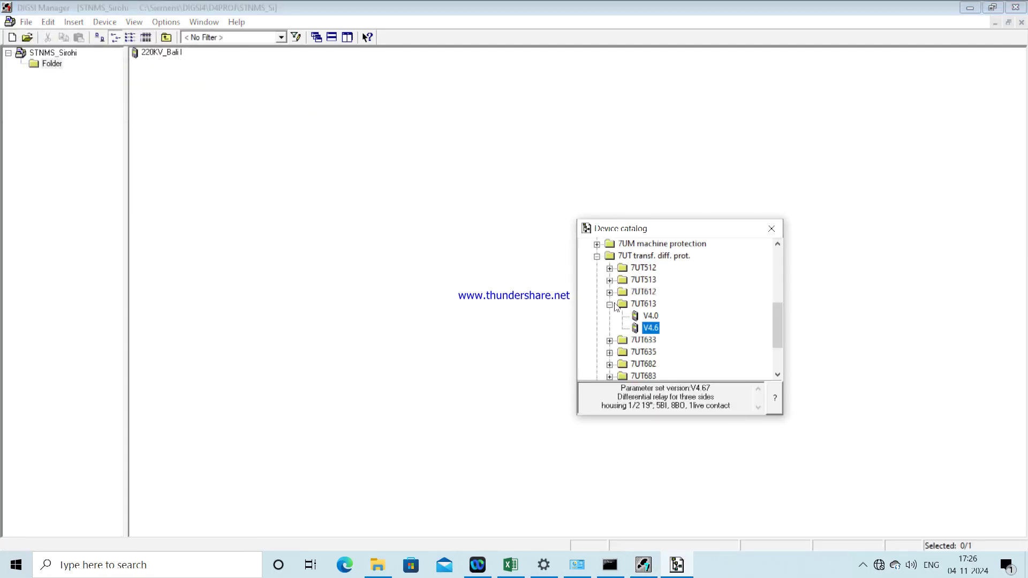
pyautogui.click(609, 305)
pyautogui.click(597, 256)
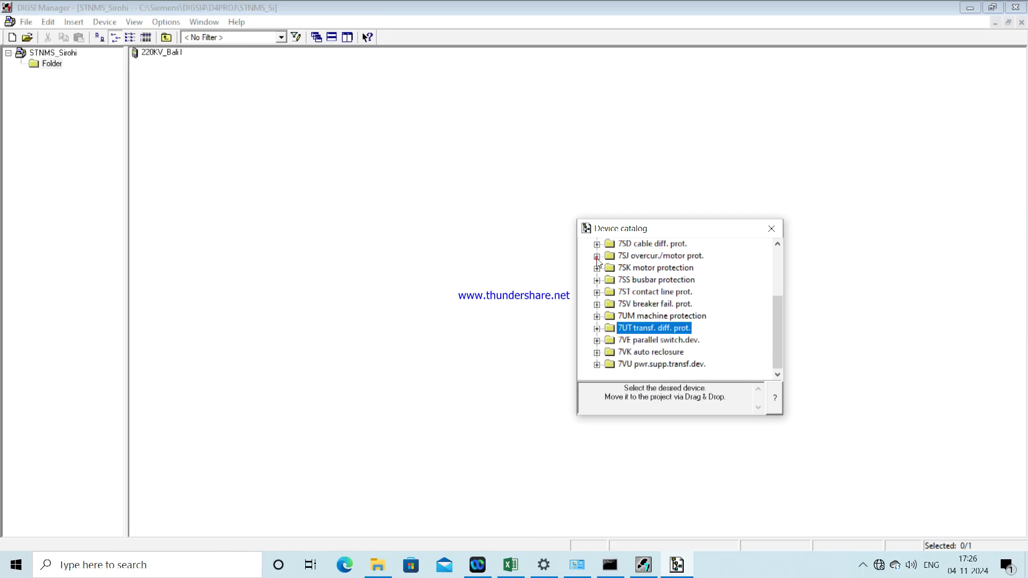
pyautogui.moveTo(780, 318); pyautogui.dragTo(763, 256)
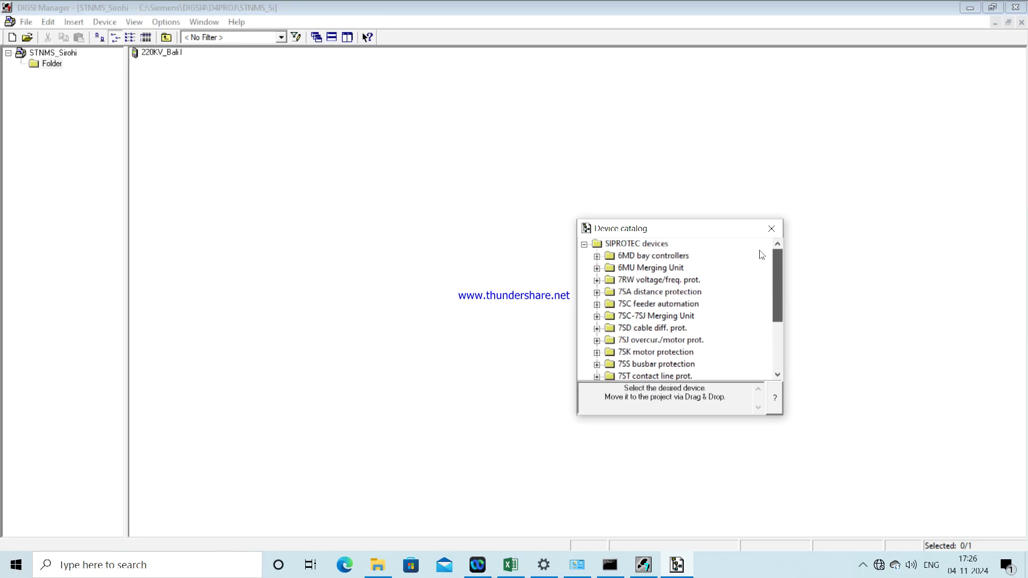
pyautogui.click(597, 292)
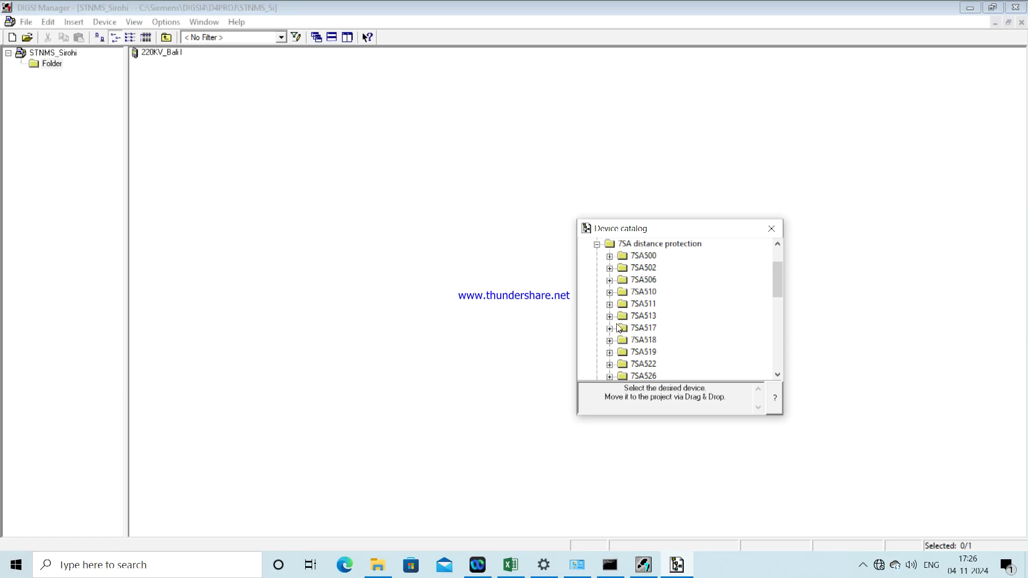
pyautogui.click(610, 365)
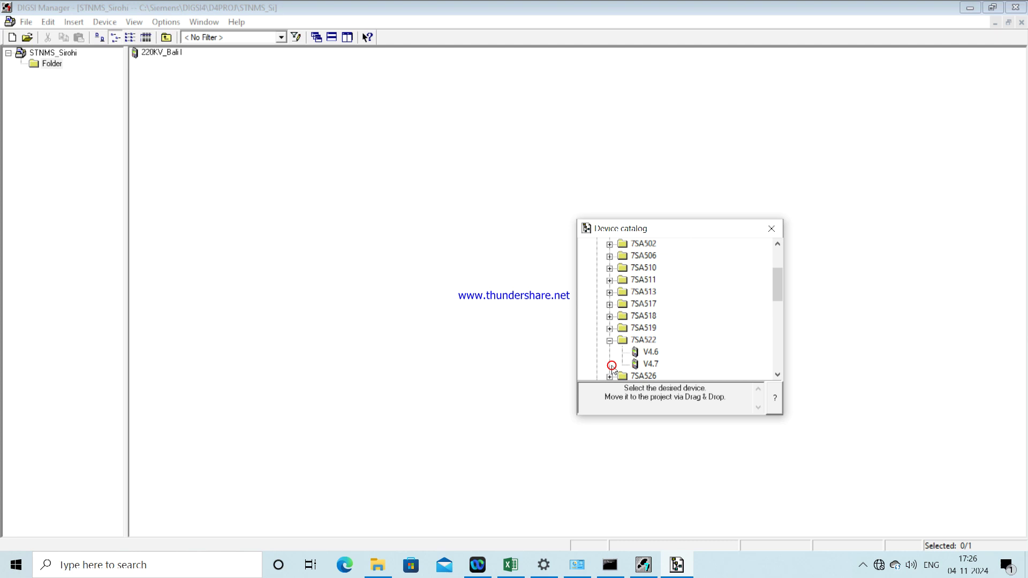
pyautogui.click(649, 366)
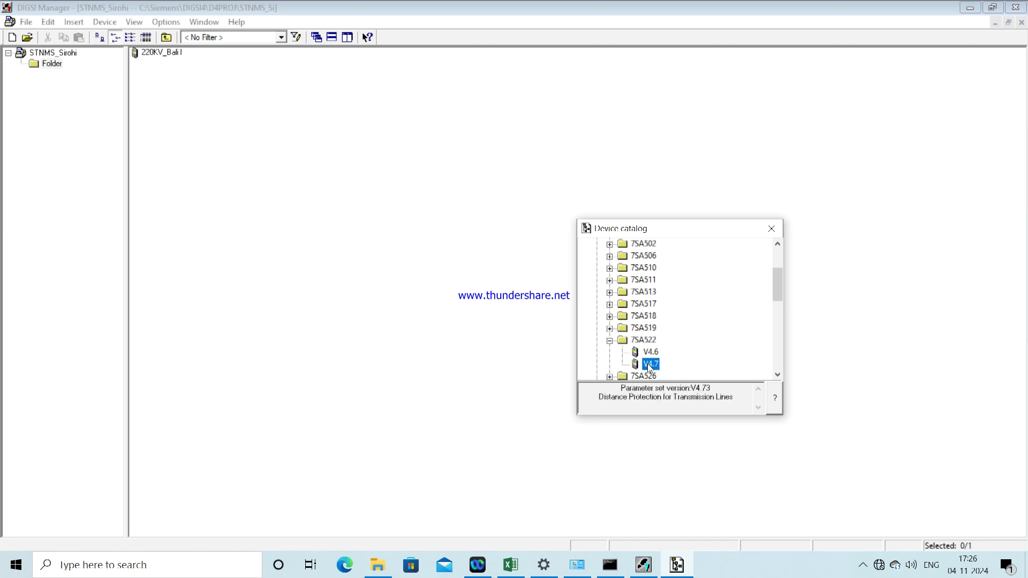
pyautogui.moveTo(650, 367); pyautogui.dragTo(256, 207)
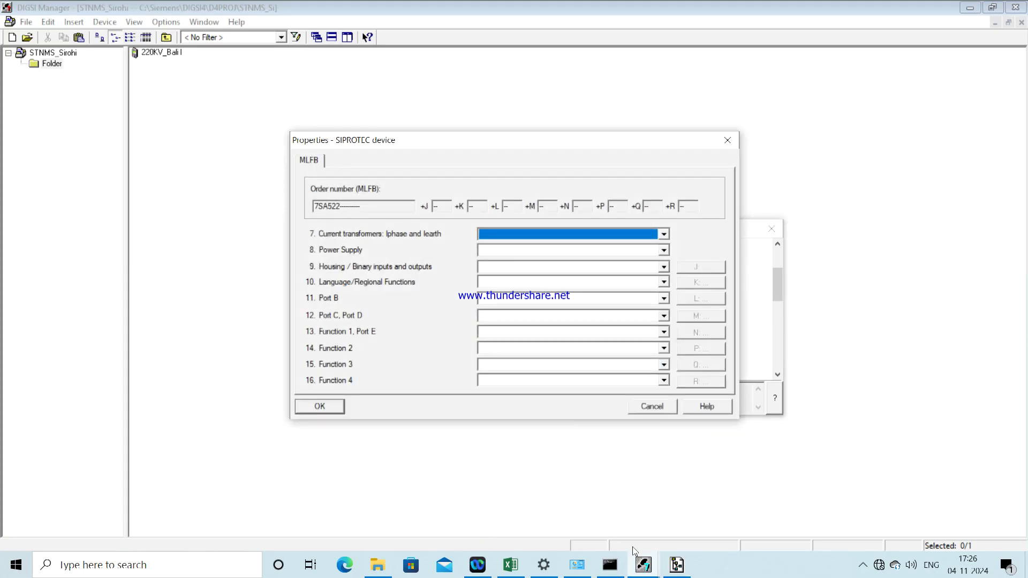
pyautogui.click(512, 566)
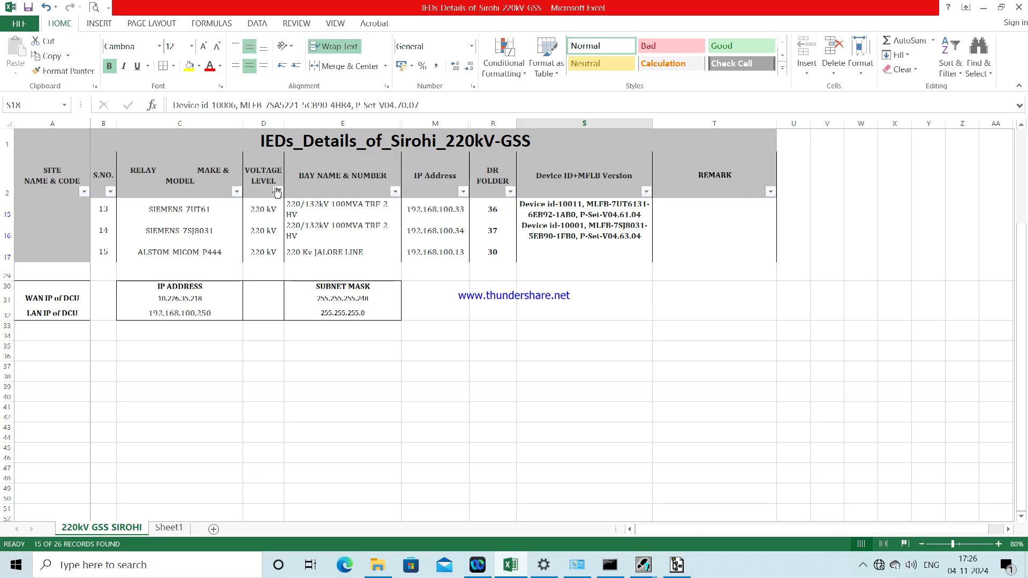
# Step: Add (Blanks) to the VOLTAGE LEVEL filter alongside 220 kV, showing 16 of 26 records
pyautogui.click(237, 192)
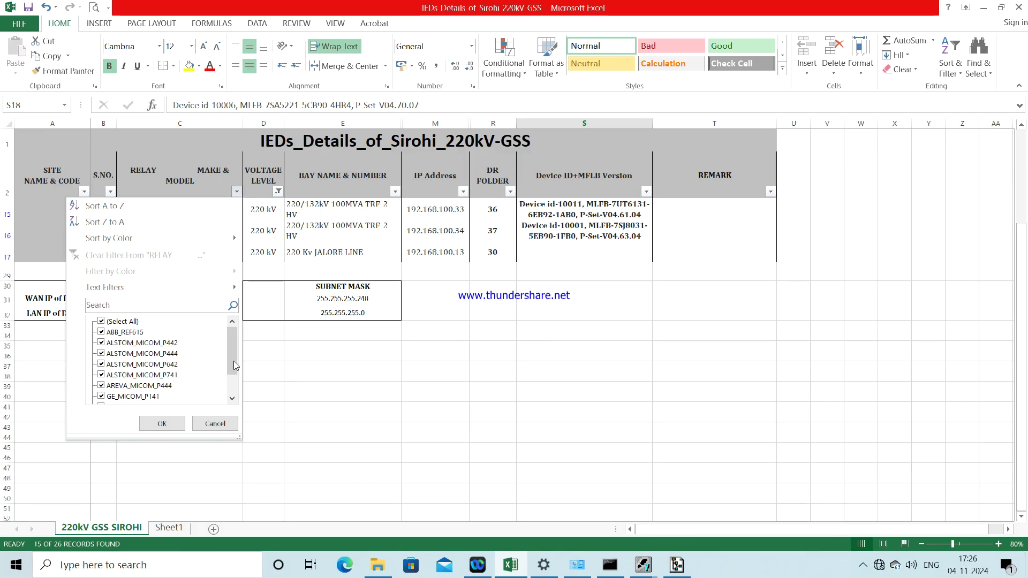
pyautogui.scroll(-1, 233, 375)
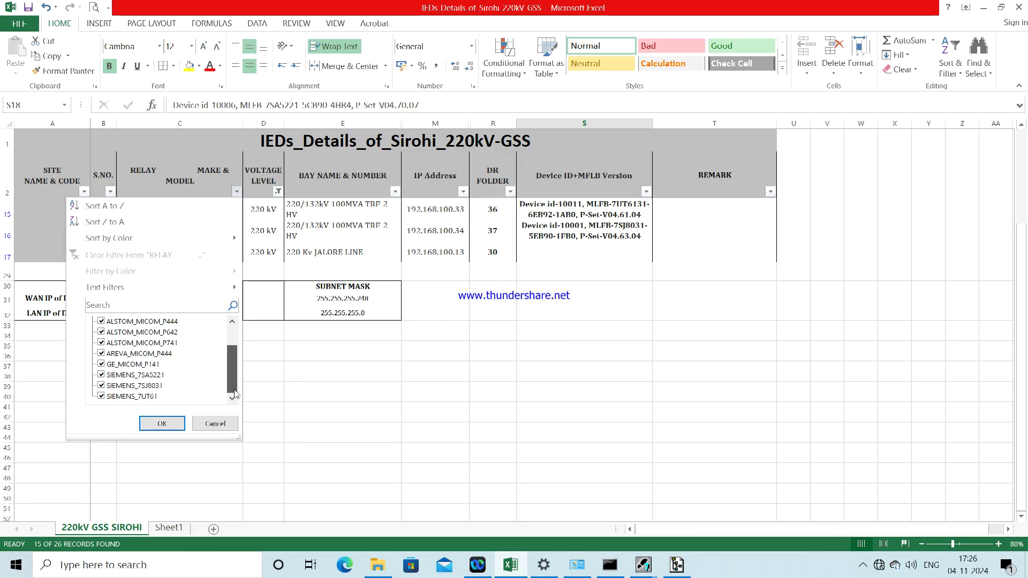
pyautogui.click(237, 192)
pyautogui.click(279, 193)
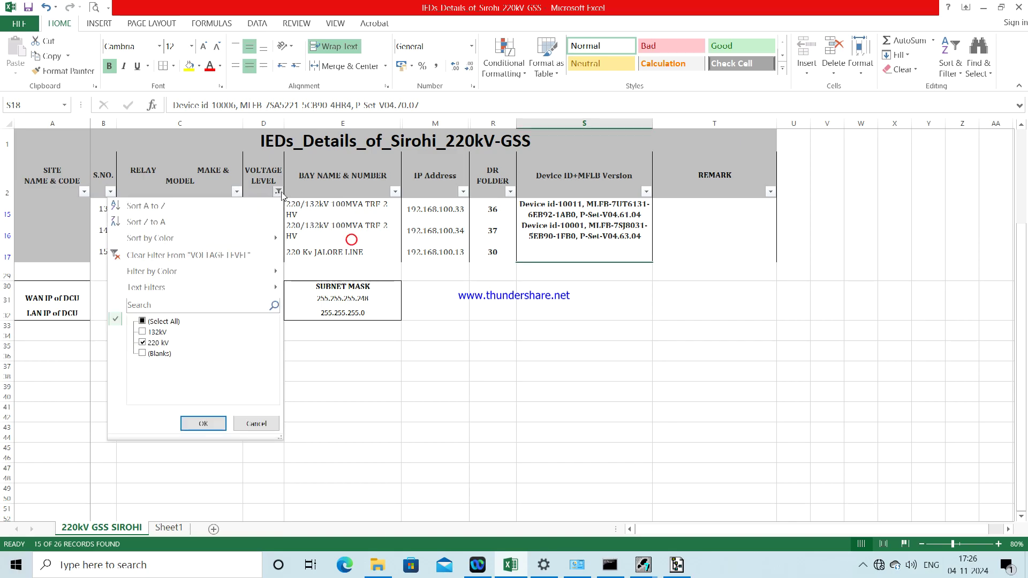
pyautogui.click(150, 356)
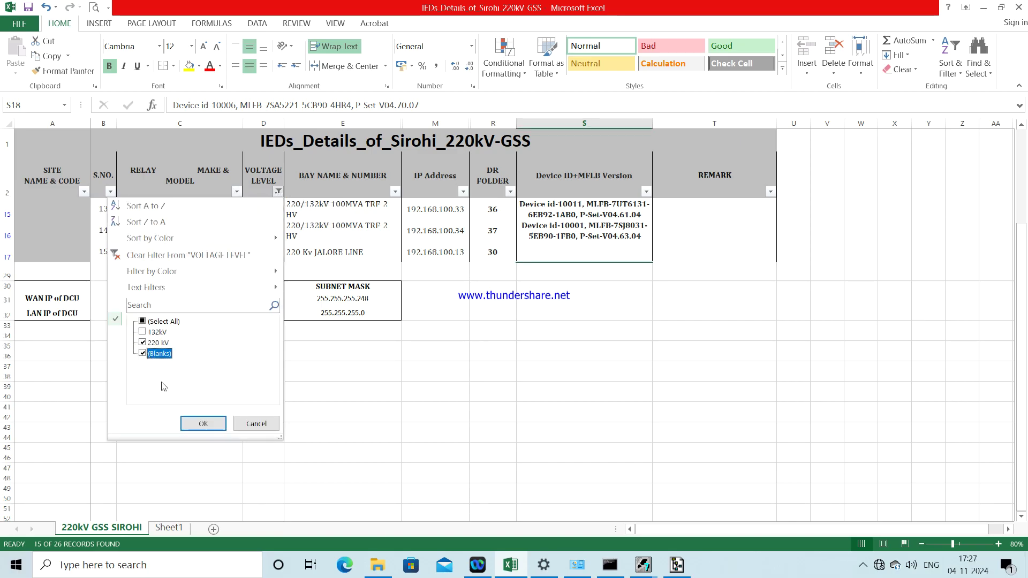
pyautogui.click(202, 423)
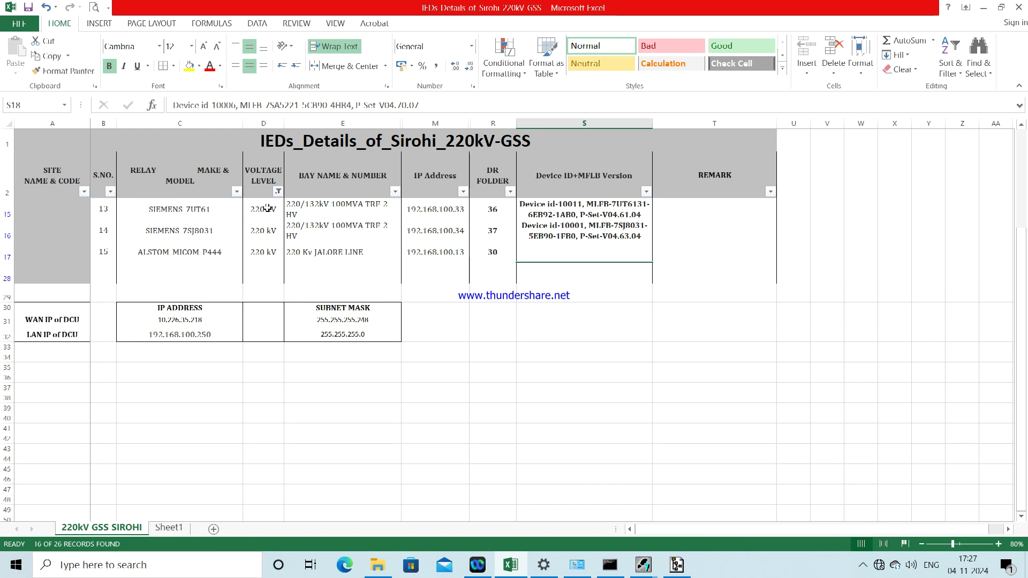
# Step: Look up the relay IP addresses in cells M3 and M4, including 192.168.100.30 for Pindwara
pyautogui.moveTo(1024, 266); pyautogui.dragTo(1014, 150)
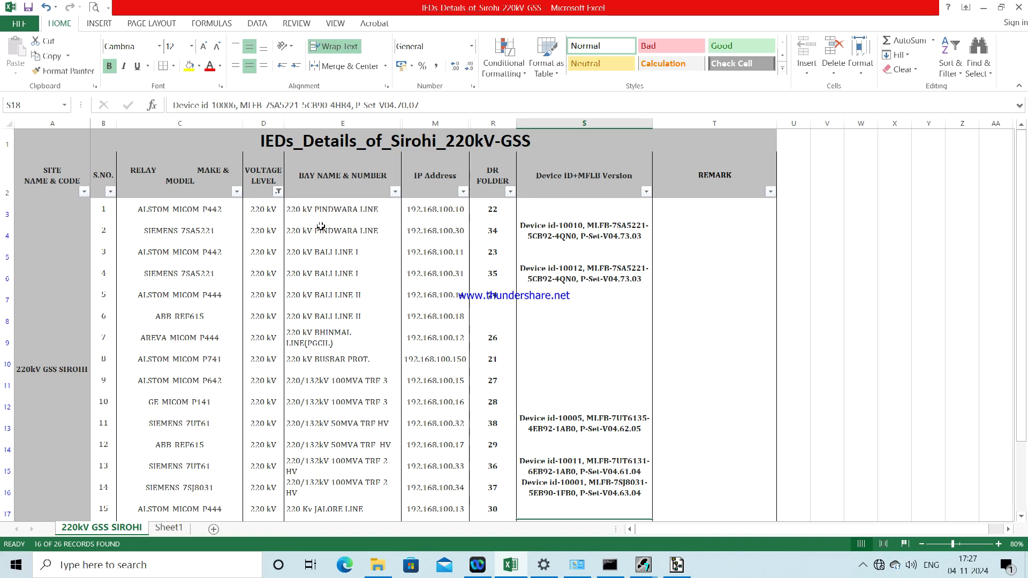
pyautogui.click(423, 213)
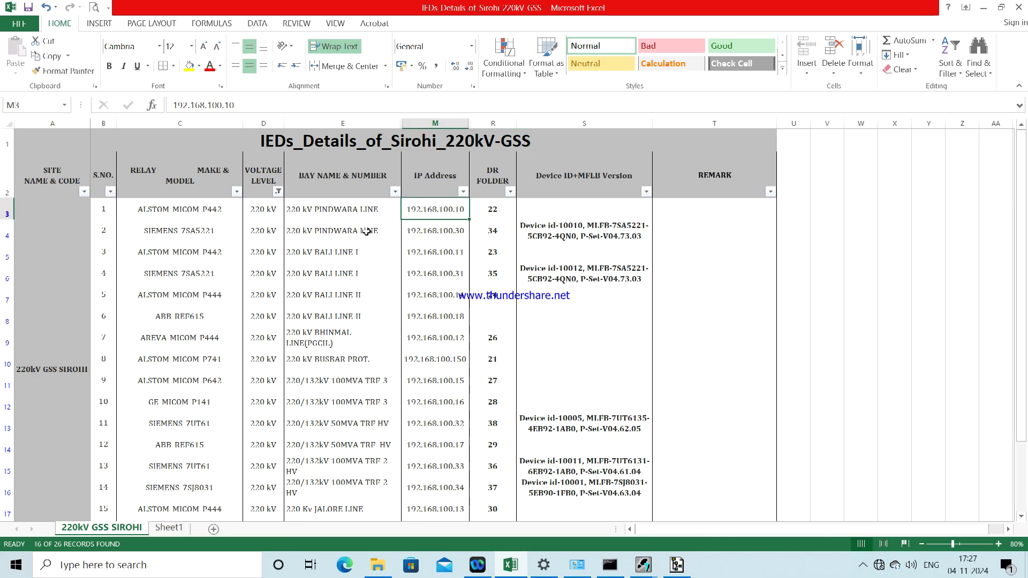
pyautogui.click(435, 230)
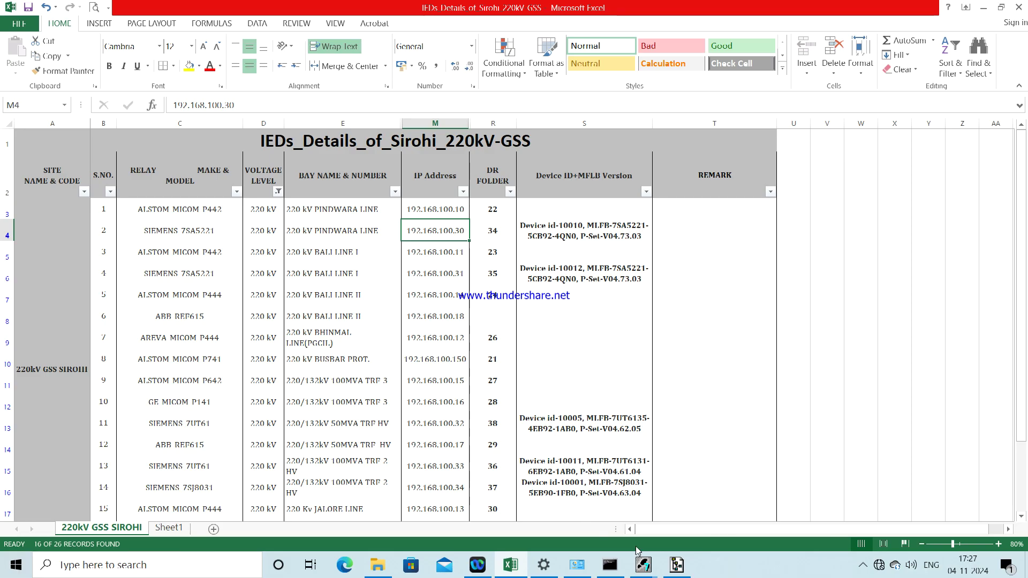
# Step: Choose 1A CTs, DC 110V..250V supply, flush mounting 16 inputs/24 outputs, and Region World English
pyautogui.click(643, 565)
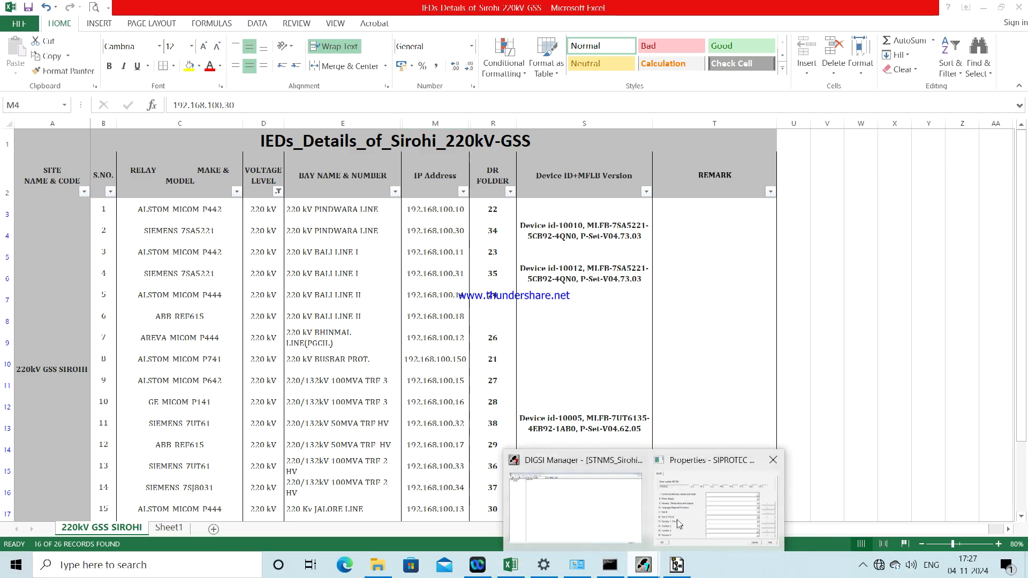
pyautogui.click(680, 524)
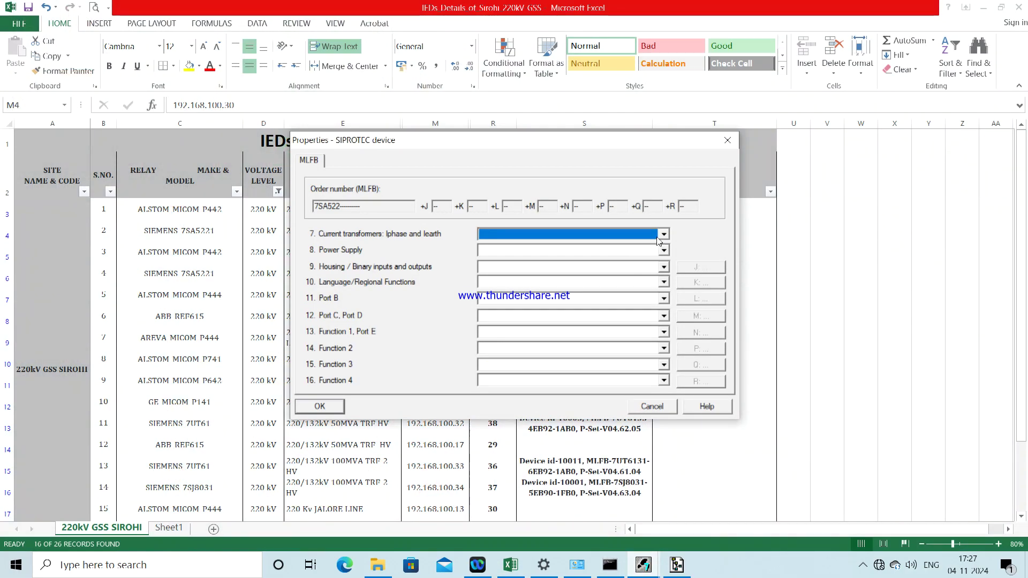
pyautogui.click(658, 237)
pyautogui.click(625, 244)
pyautogui.click(617, 252)
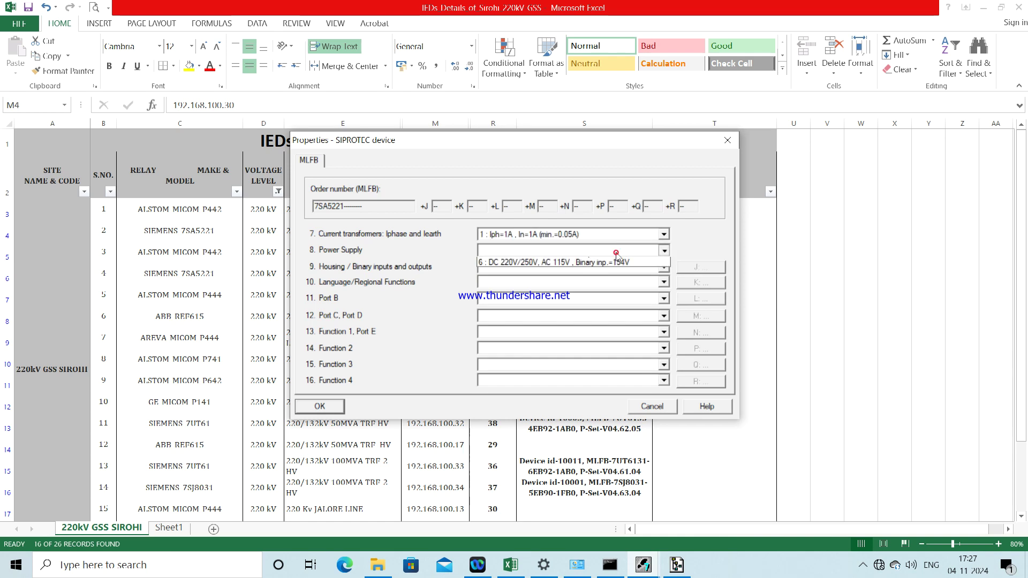
pyautogui.click(610, 281)
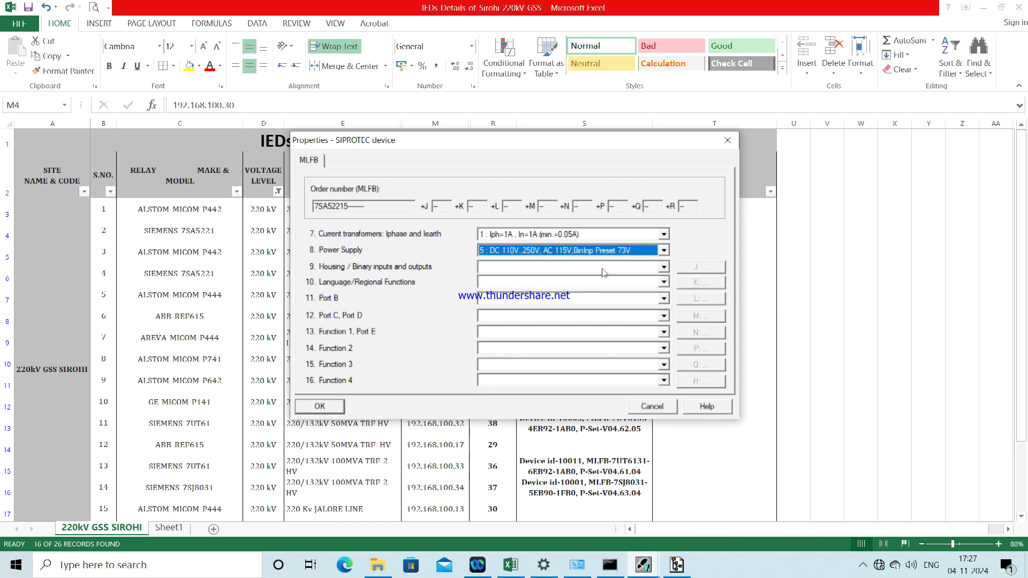
pyautogui.click(604, 272)
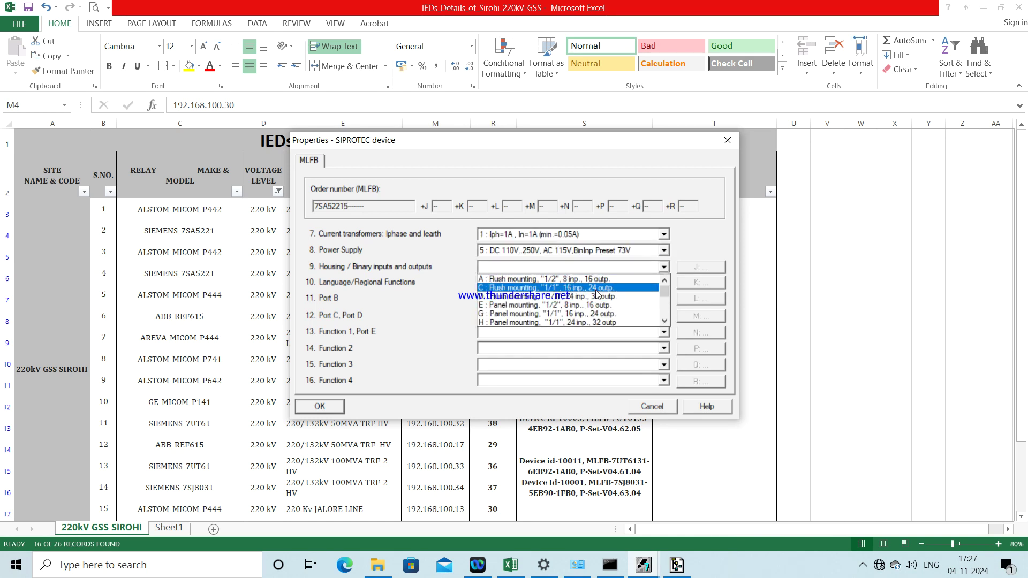
pyautogui.click(596, 289)
pyautogui.click(596, 282)
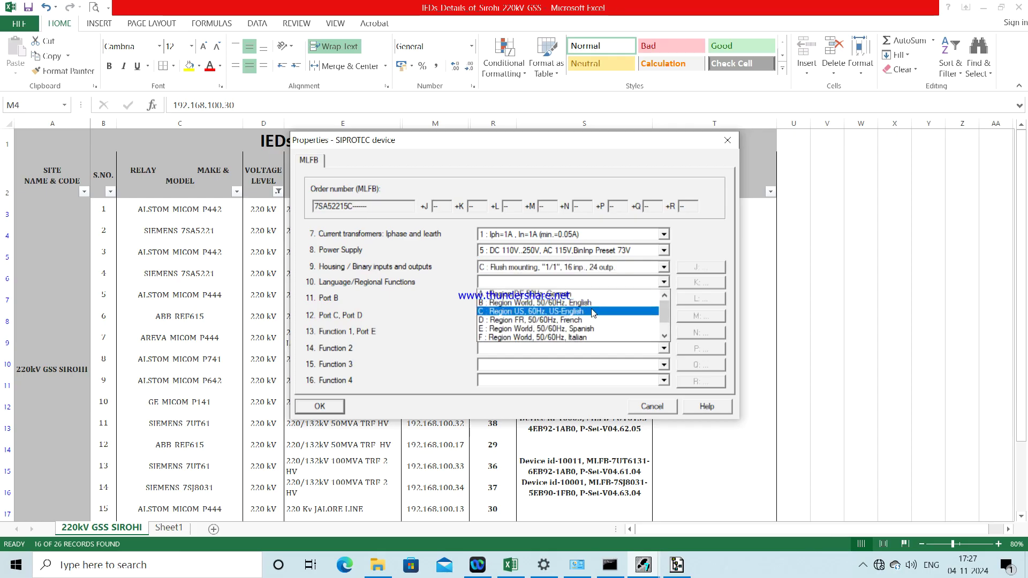
pyautogui.click(589, 303)
# Step: Set Port B to IEC 61850 RJ45 EN100 and Port C/D to DIGSI 4/Modem, RS485
pyautogui.click(589, 298)
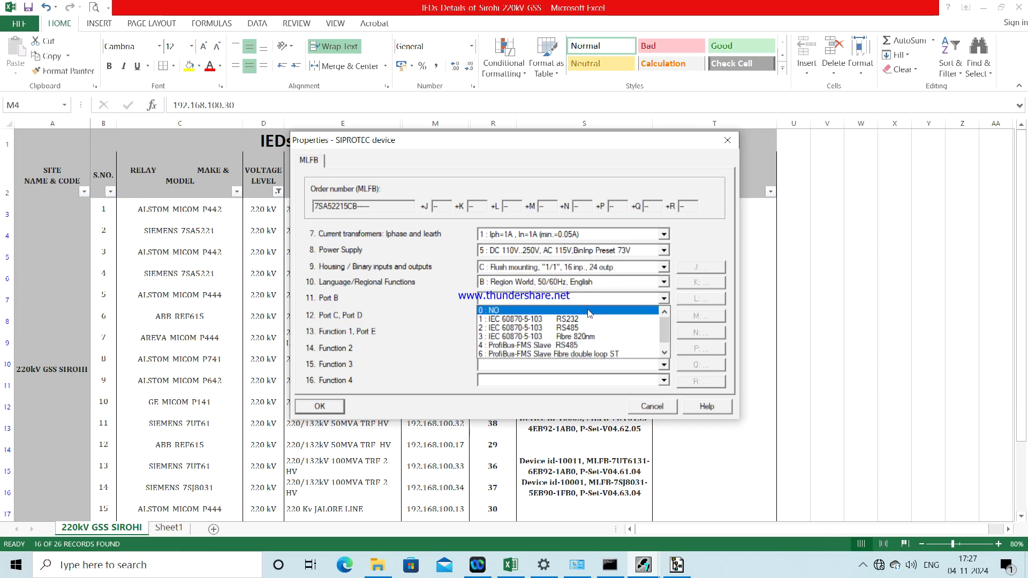
pyautogui.click(589, 348)
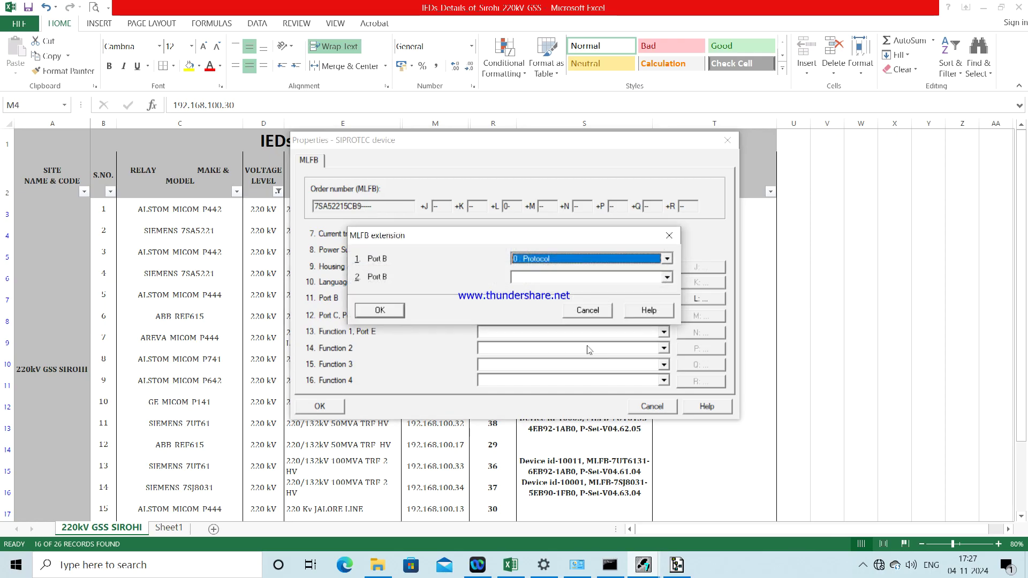
pyautogui.click(599, 277)
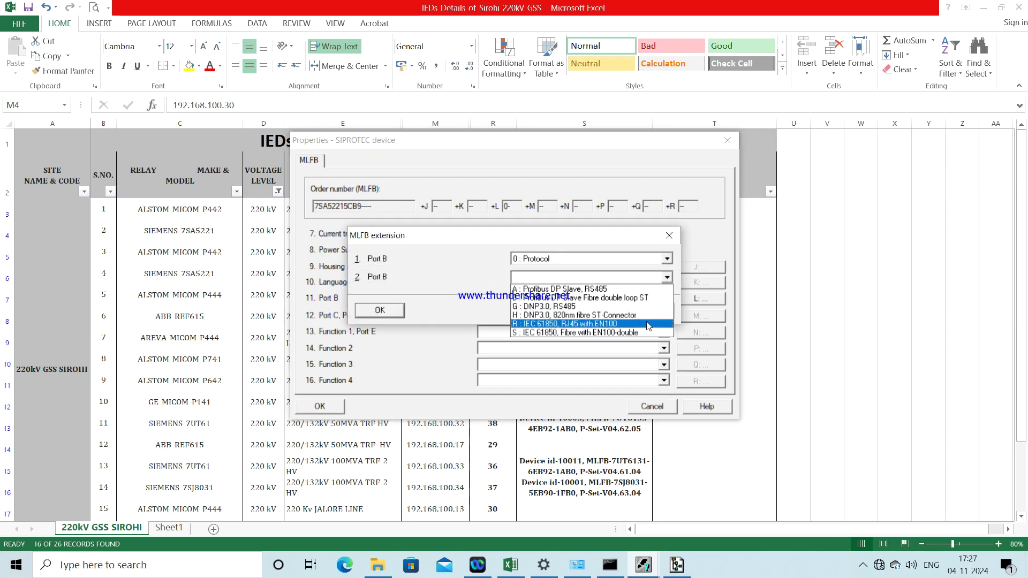
pyautogui.press('Down')
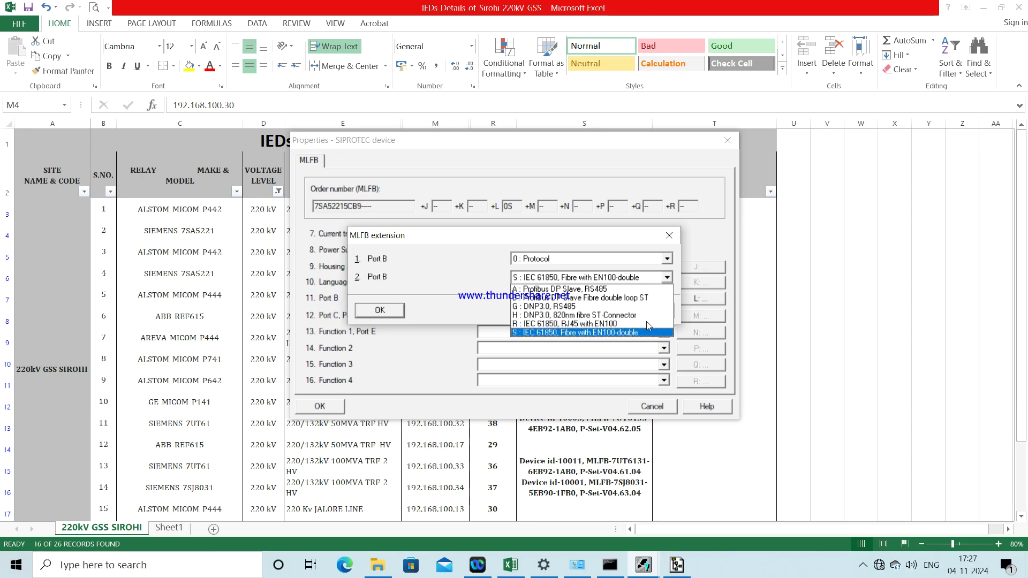
pyautogui.click(593, 325)
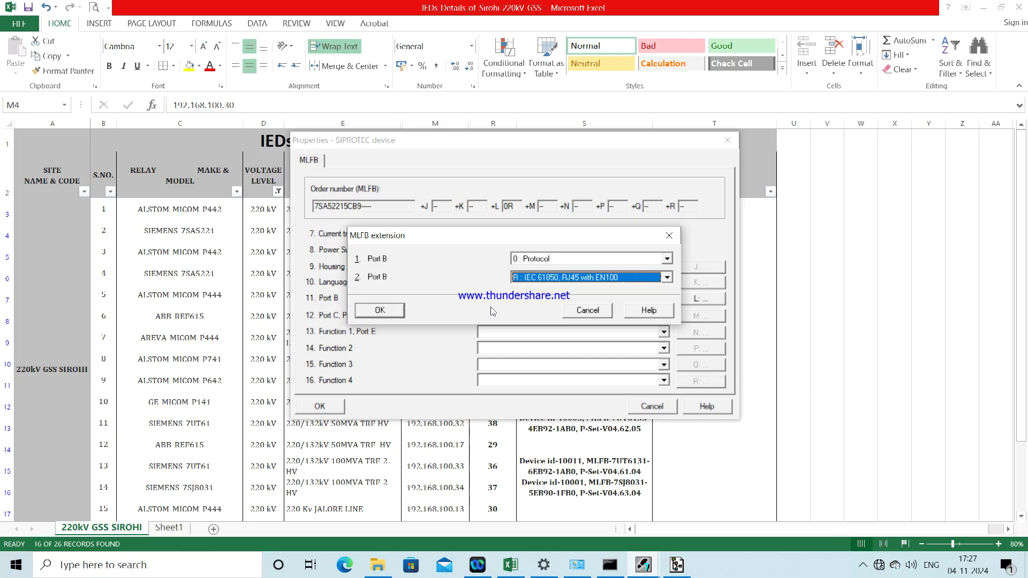
pyautogui.click(380, 311)
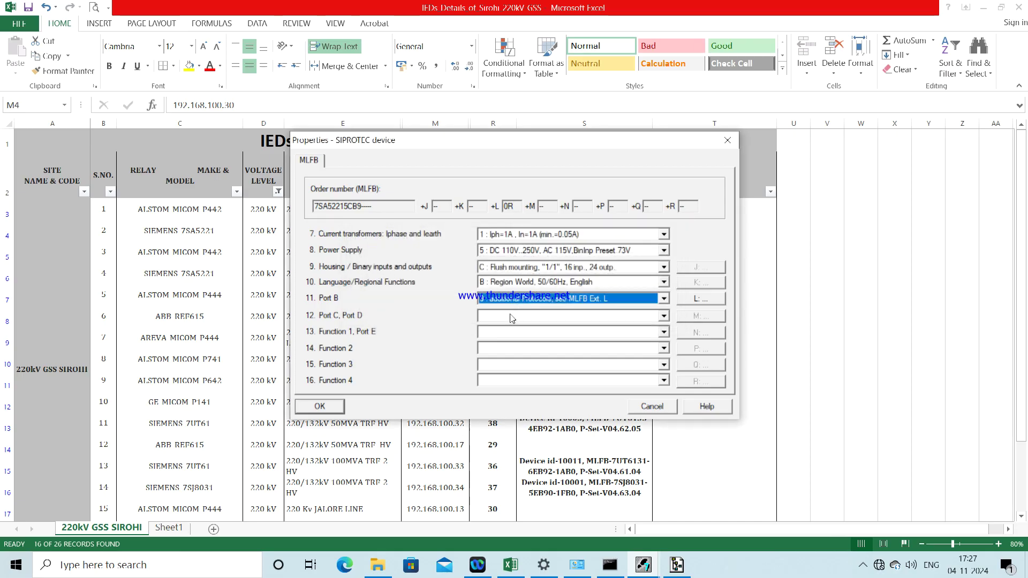
pyautogui.click(512, 316)
pyautogui.click(508, 346)
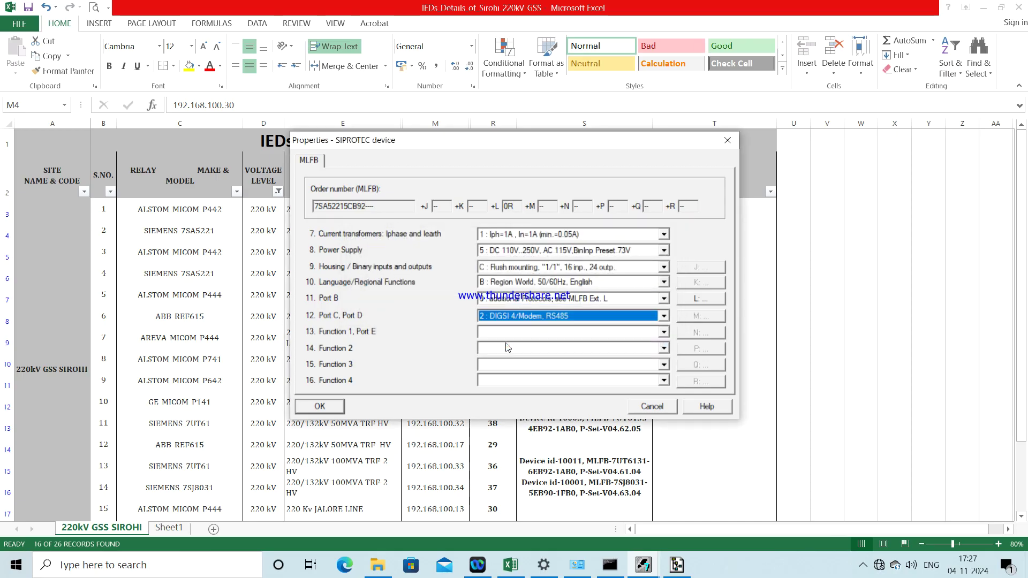
pyautogui.click(510, 571)
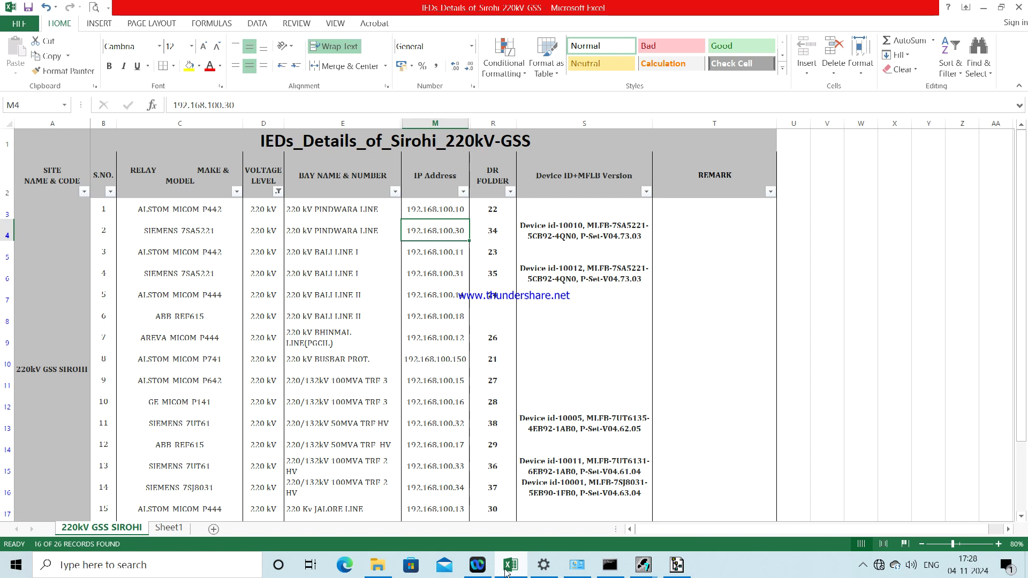
pyautogui.click(506, 570)
# Step: Set Functions 1–4 to 4, Q, N and 0, confirming order number 7SA52215CB924QN0
pyautogui.click(541, 332)
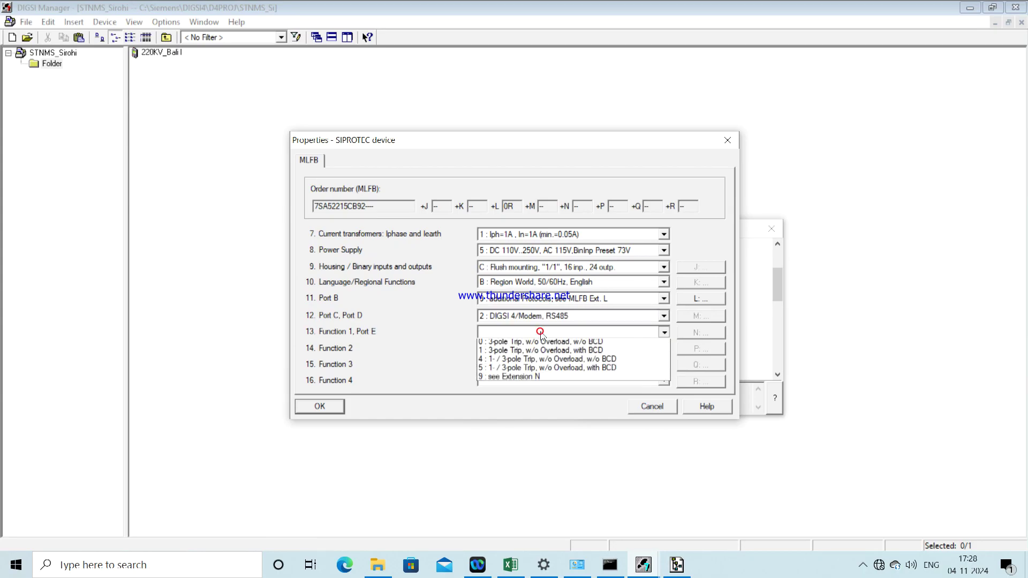
pyautogui.click(529, 360)
pyautogui.click(525, 348)
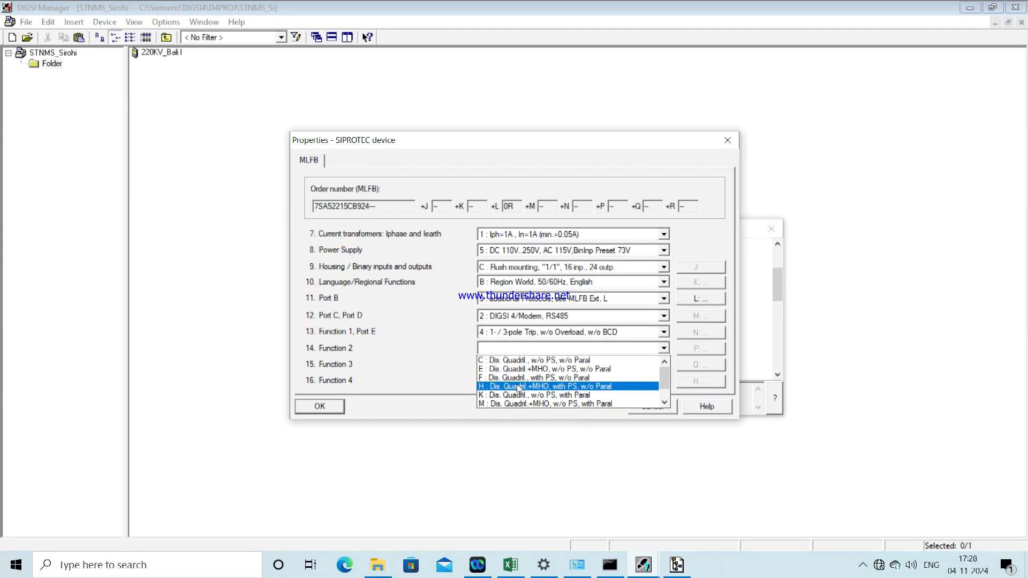
pyautogui.press('Down')
pyautogui.press('Down')
pyautogui.press('Down')
pyautogui.press('Down')
pyautogui.press('Return')
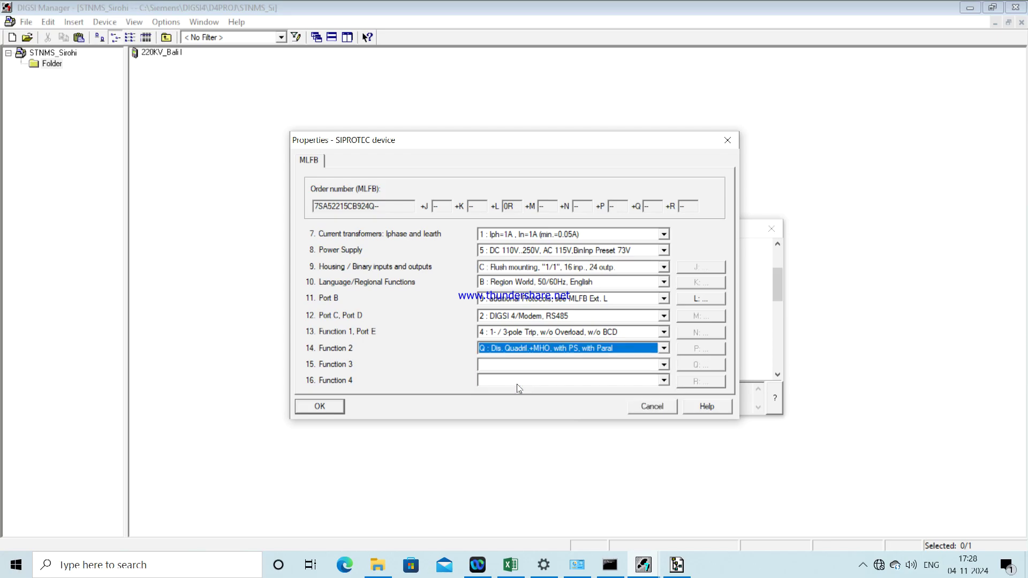
pyautogui.click(519, 365)
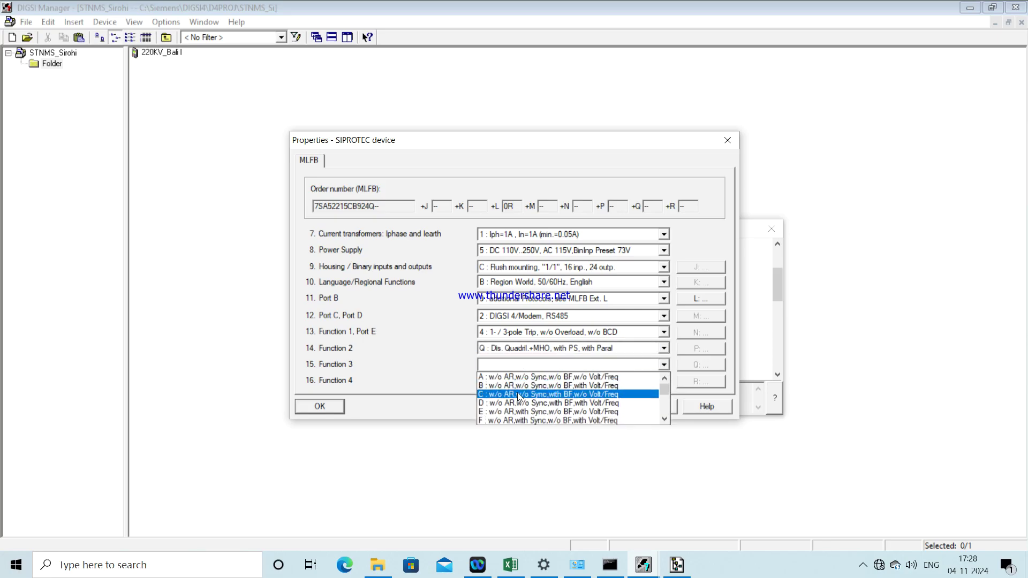
pyautogui.press('Down')
pyautogui.press('Down')
pyautogui.press('Down')
pyautogui.press('Down')
pyautogui.press('Down')
pyautogui.press('Down')
pyautogui.press('Down')
pyautogui.press('Down')
pyautogui.press('Down')
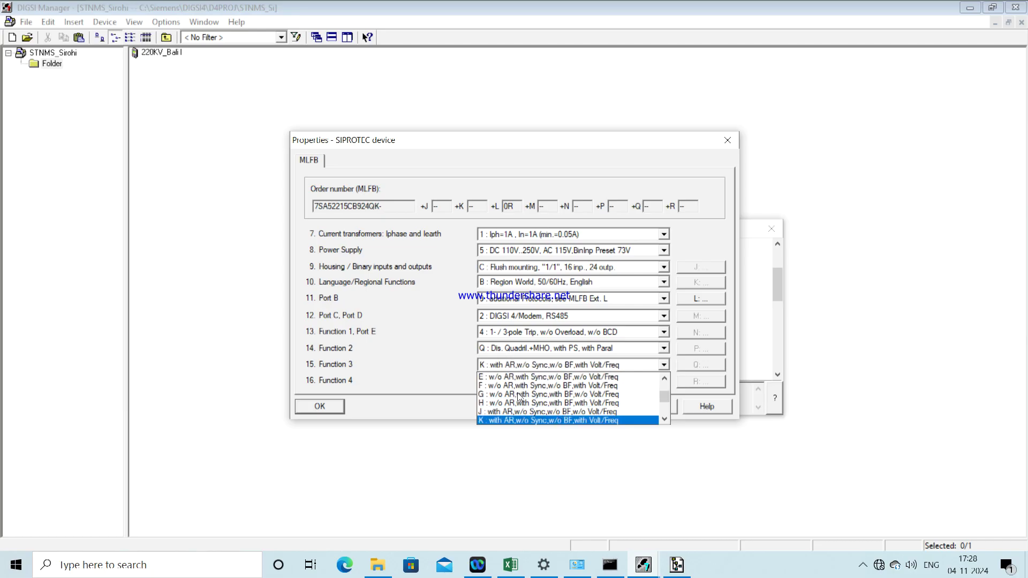
pyautogui.press('Down')
pyautogui.press('Down')
pyautogui.press('Up')
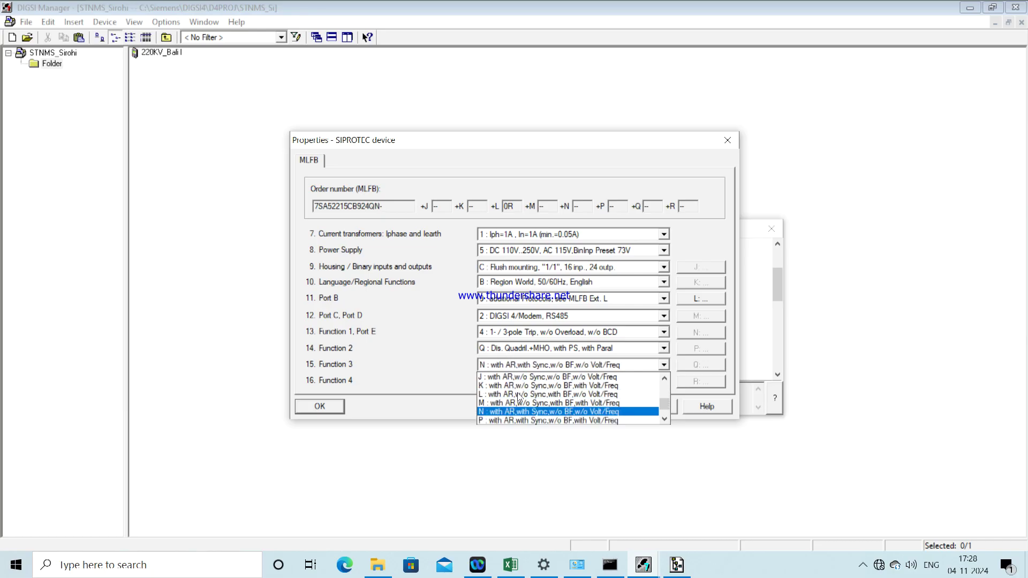
pyautogui.press('Return')
pyautogui.click(519, 385)
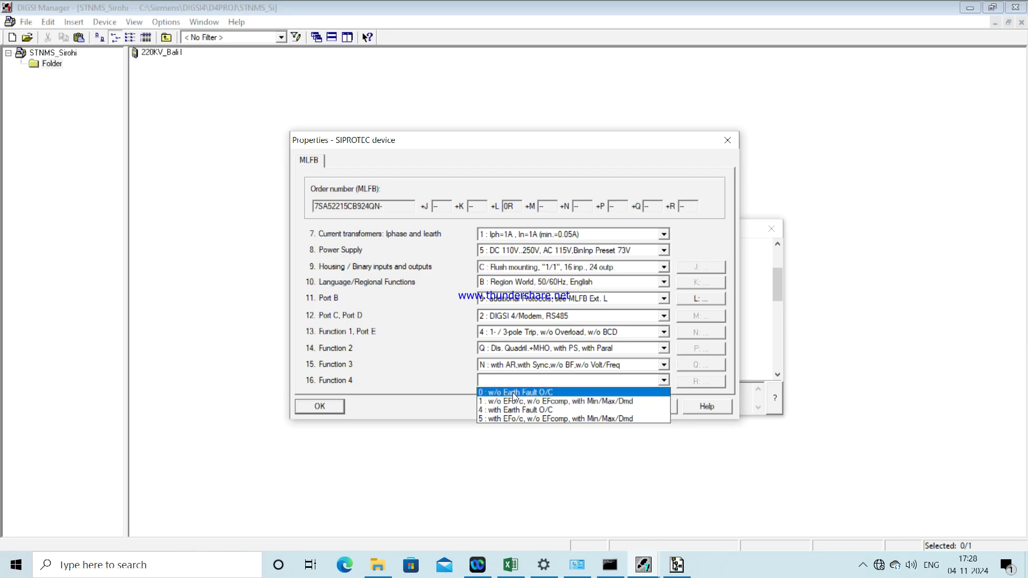
pyautogui.click(514, 394)
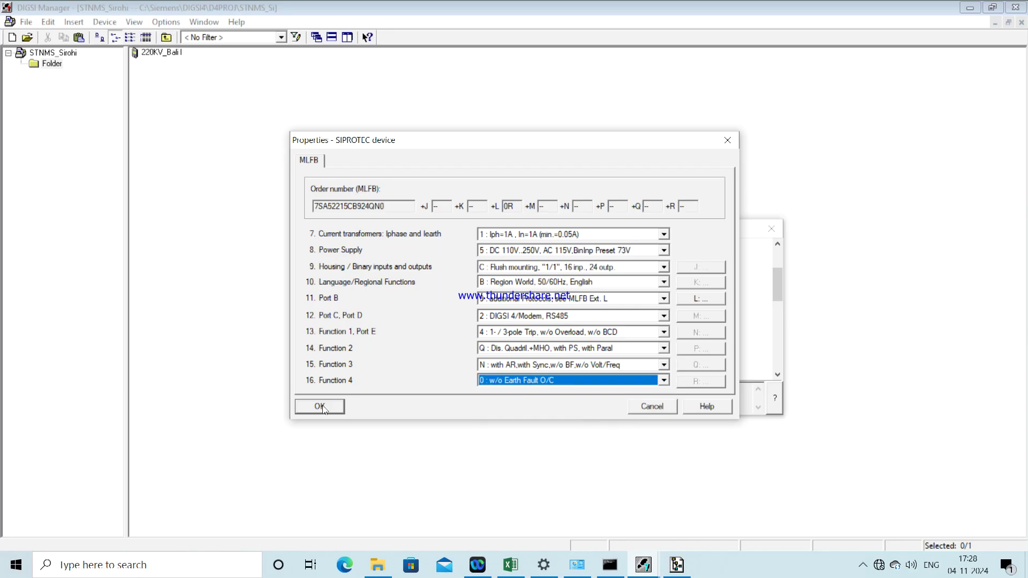
pyautogui.click(323, 408)
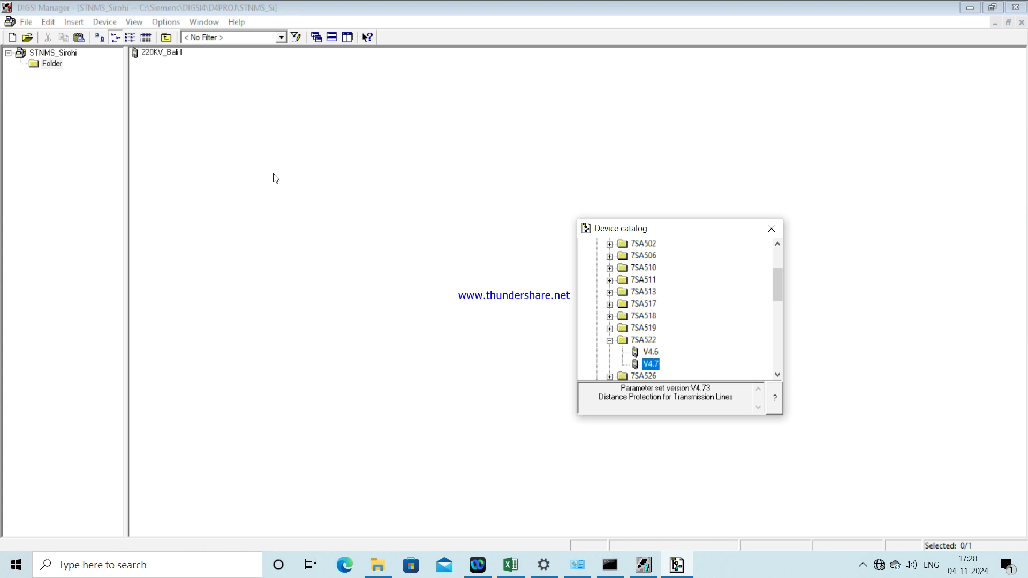
# Step: Drag the 7SA522 V4.7 from the Device catalog into STNMS_Sirohi, keeping its default name
pyautogui.moveTo(275, 178); pyautogui.dragTo(275, 178)
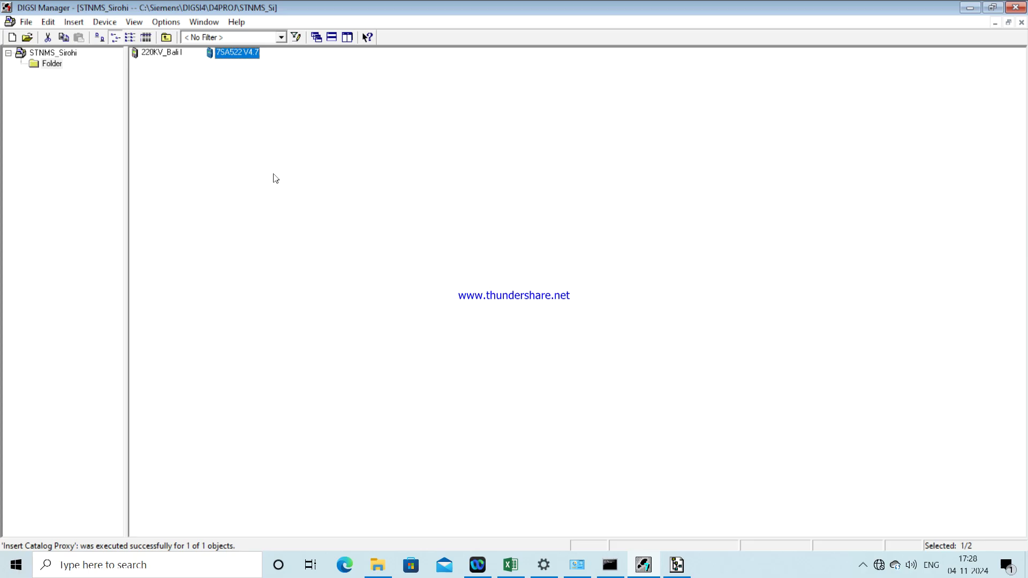
pyautogui.click(228, 53)
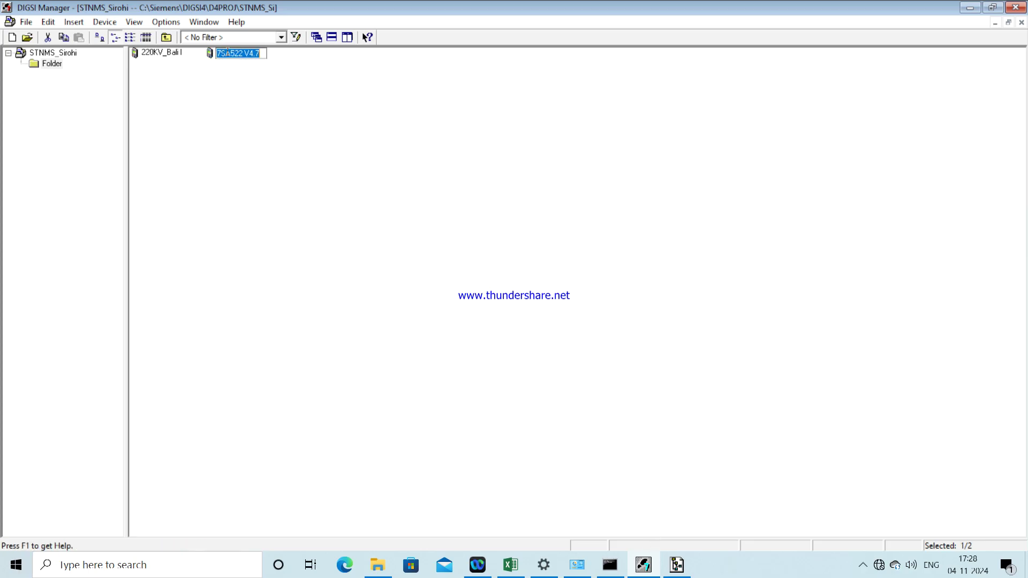
pyautogui.click(314, 109)
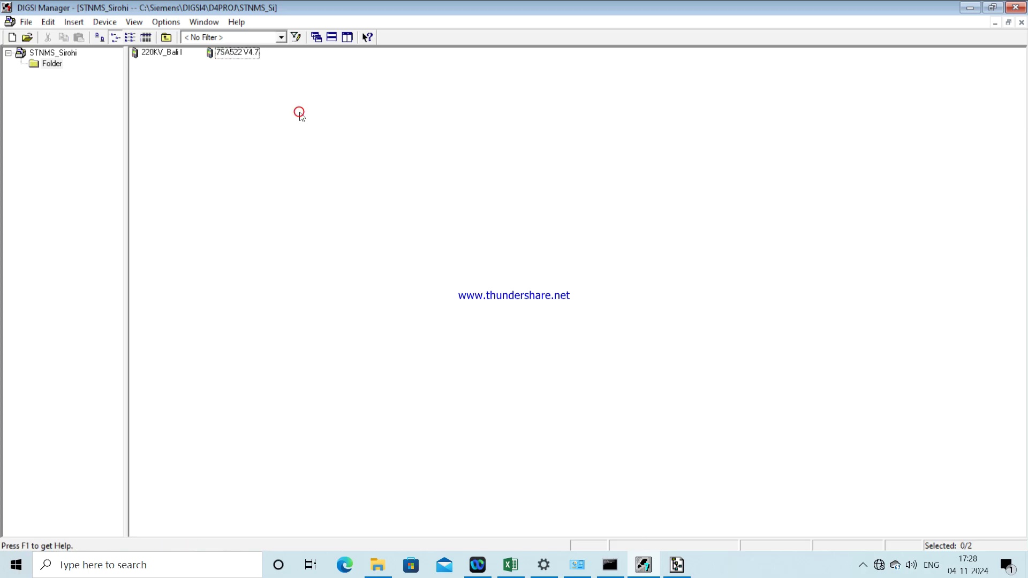
# Step: Give the device VD address 10010, IP 192.168.100.30, mask 255.255.255.0 and a 192.168.100 gateway
pyautogui.rightClick(238, 53)
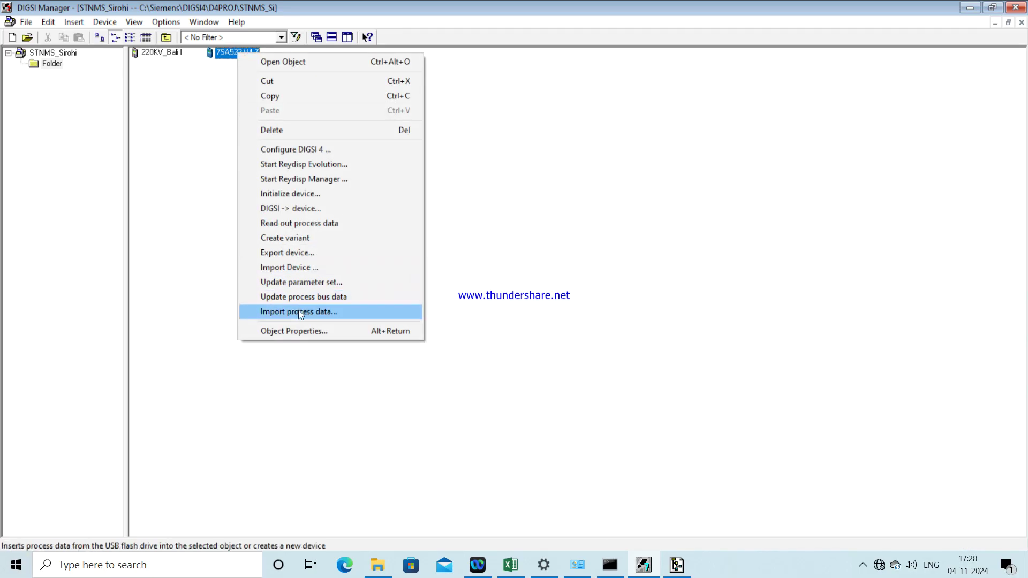
pyautogui.click(295, 331)
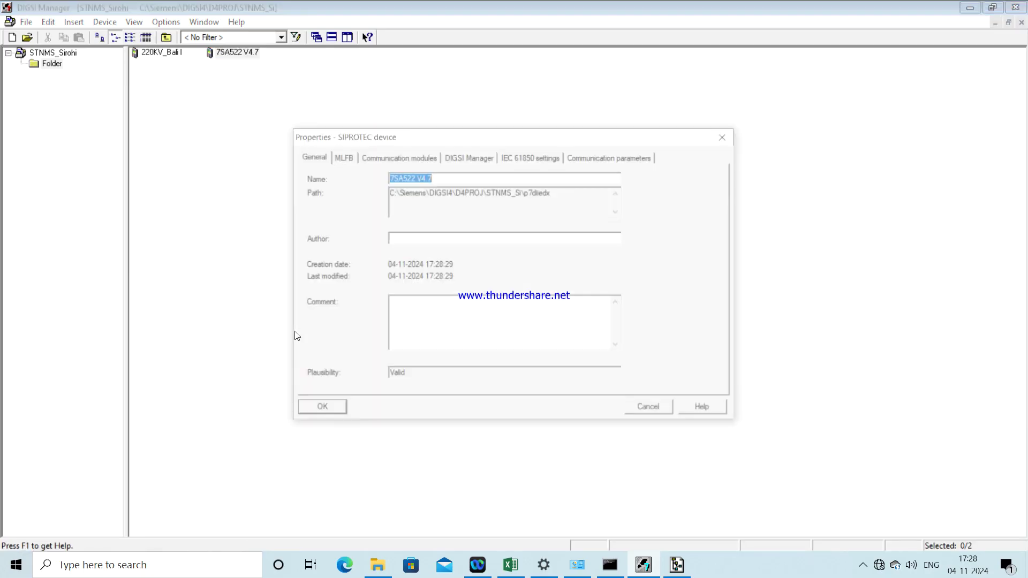
pyautogui.click(611, 156)
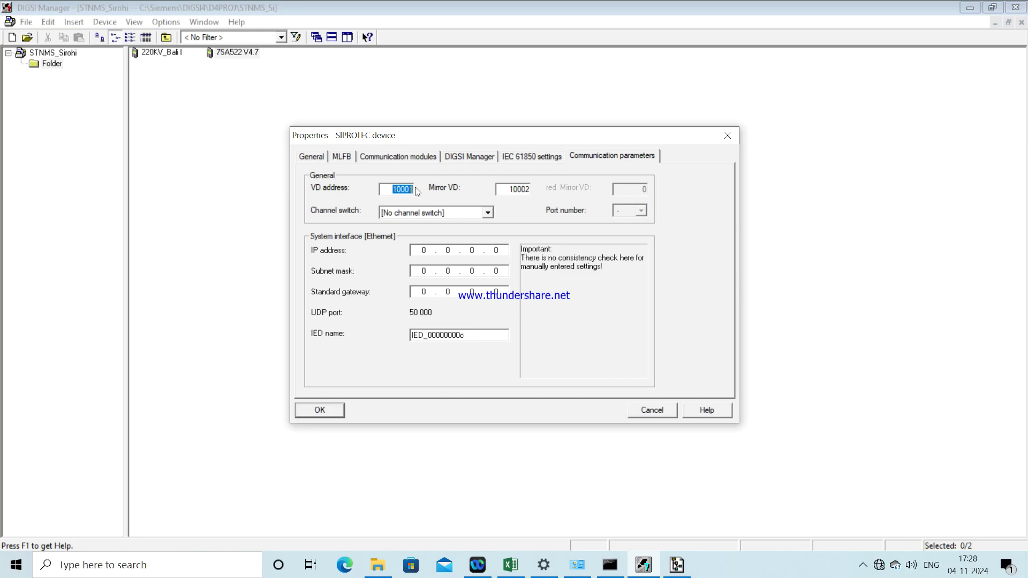
pyautogui.moveTo(406, 188); pyautogui.dragTo(413, 189)
pyautogui.doubleClick(423, 250)
pyautogui.write('192 . 168 . 100 . 30')
pyautogui.click(417, 272)
pyautogui.write('255.255.255')
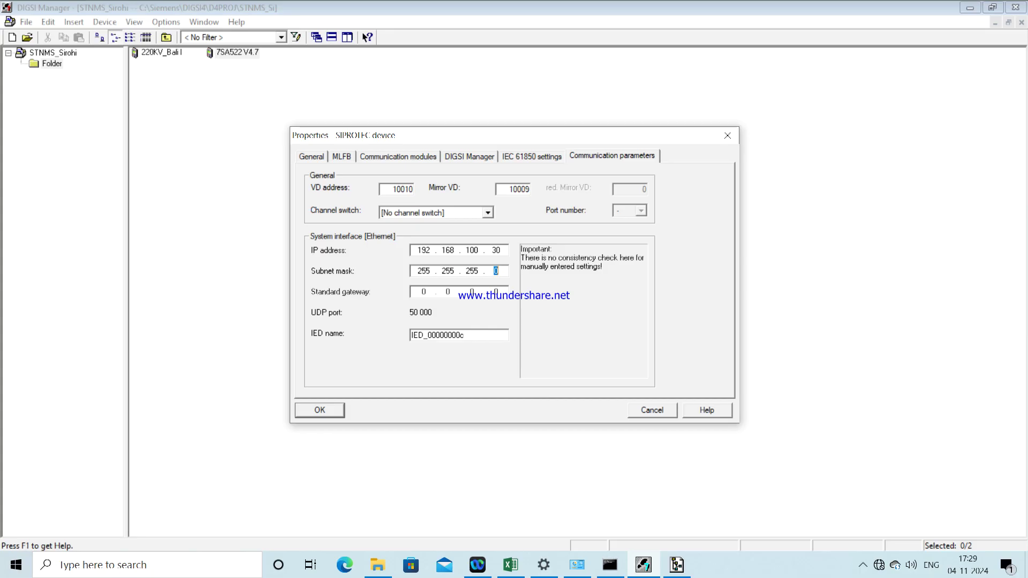
pyautogui.click(418, 292)
pyautogui.write('192 . 168 . 100')
pyautogui.click(316, 409)
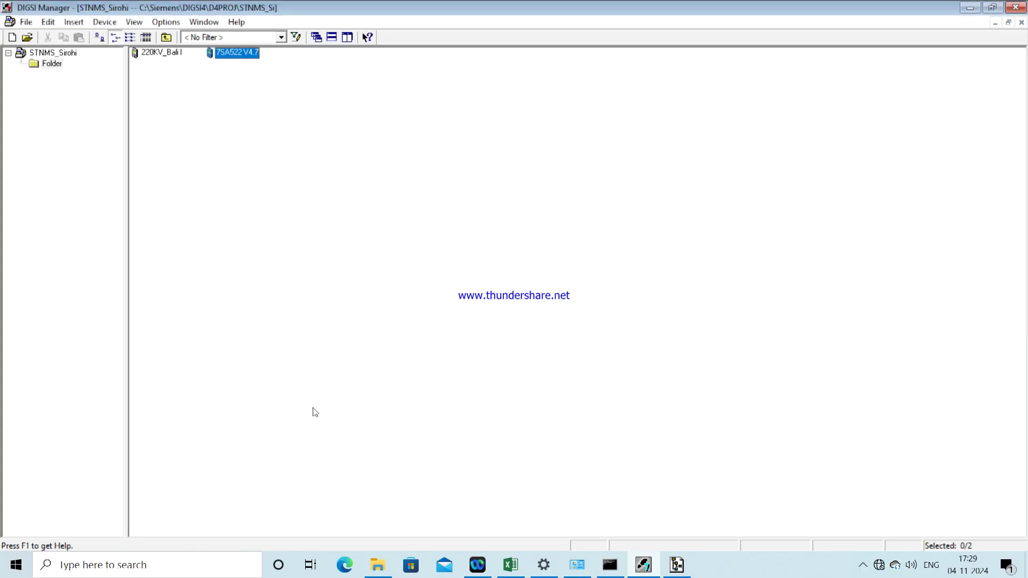
# Step: Try opening the 7SA522 V4.7 device over Ethernet and dismiss the firmware mismatch message
pyautogui.click(511, 565)
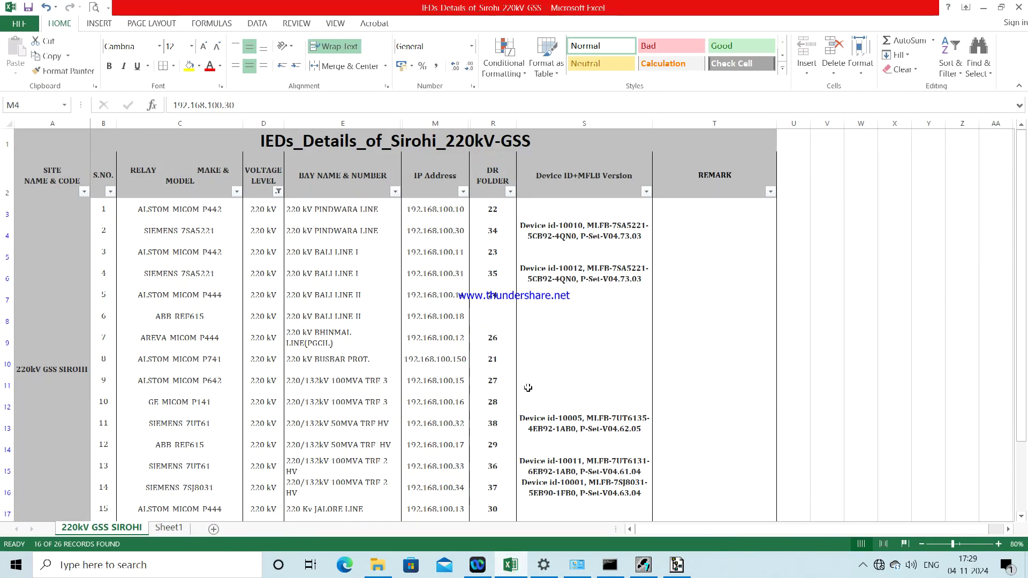
pyautogui.click(644, 565)
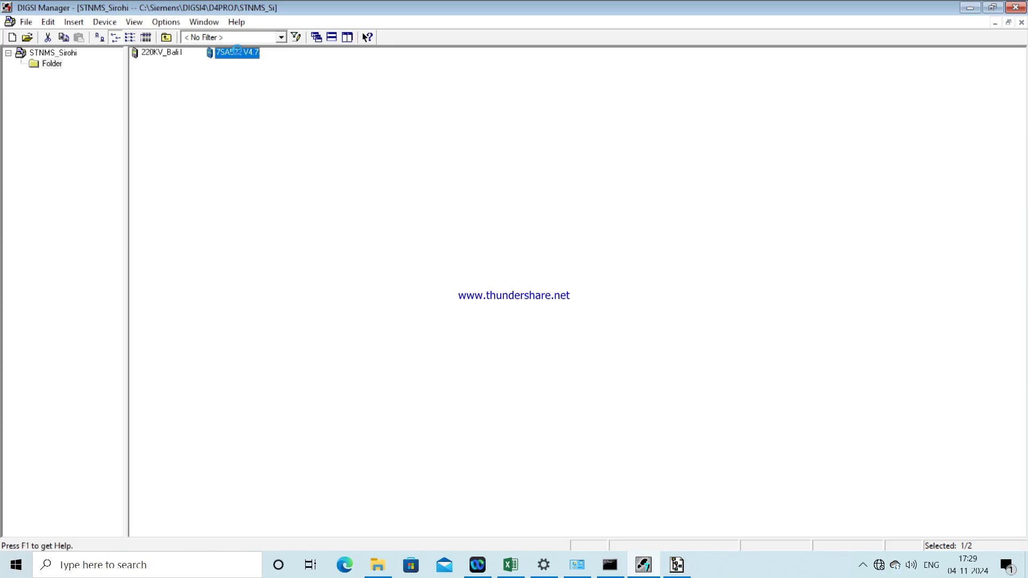
pyautogui.rightClick(238, 52)
pyautogui.click(262, 56)
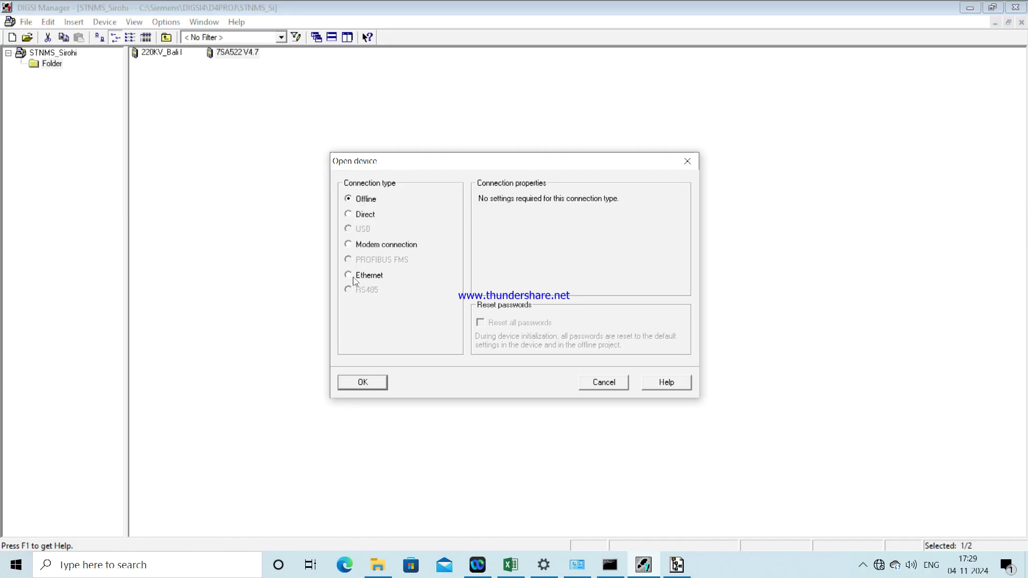
pyautogui.click(367, 382)
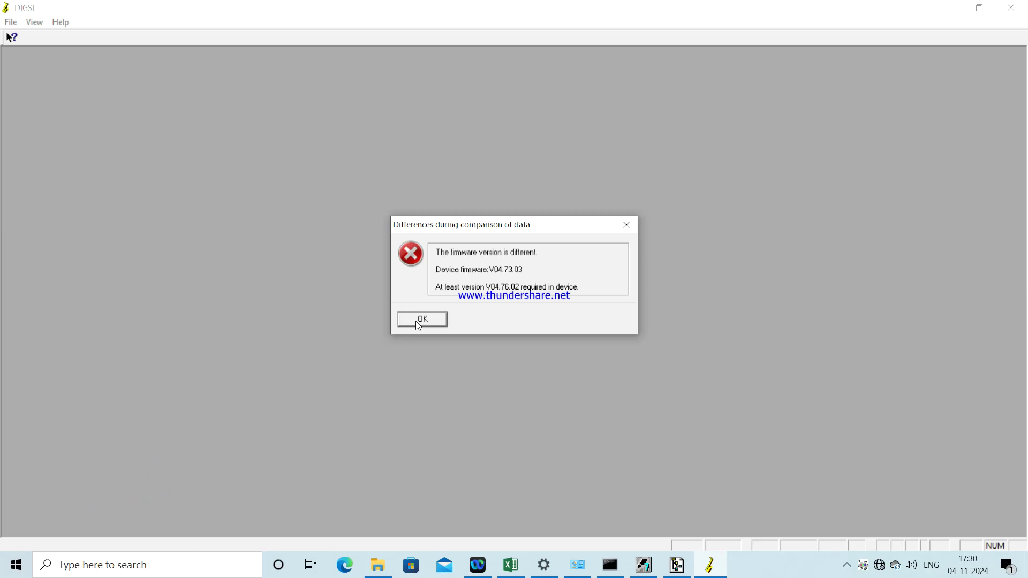
pyautogui.click(421, 322)
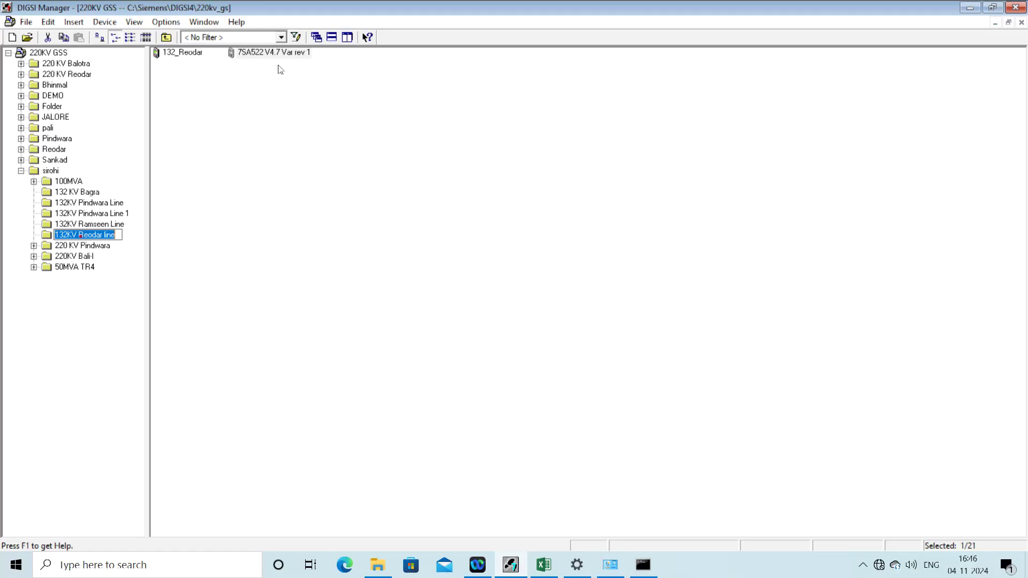
# Step: Review the 7SA522 V4.7 Var rev 1 properties: MLFB, Communication modules, DIGSI Manager and communication parameters
pyautogui.click(274, 55)
pyautogui.rightClick(274, 55)
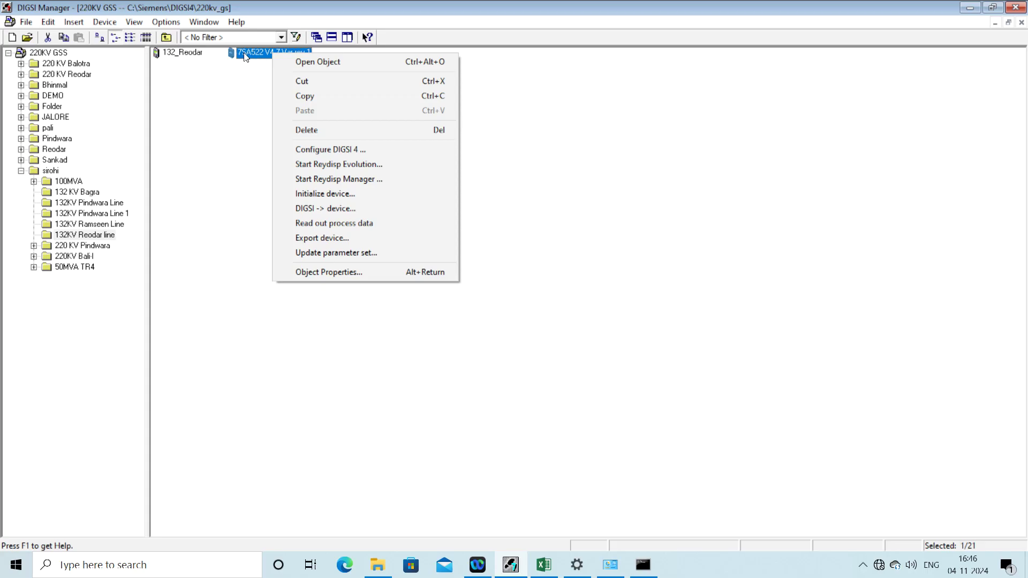
pyautogui.click(324, 273)
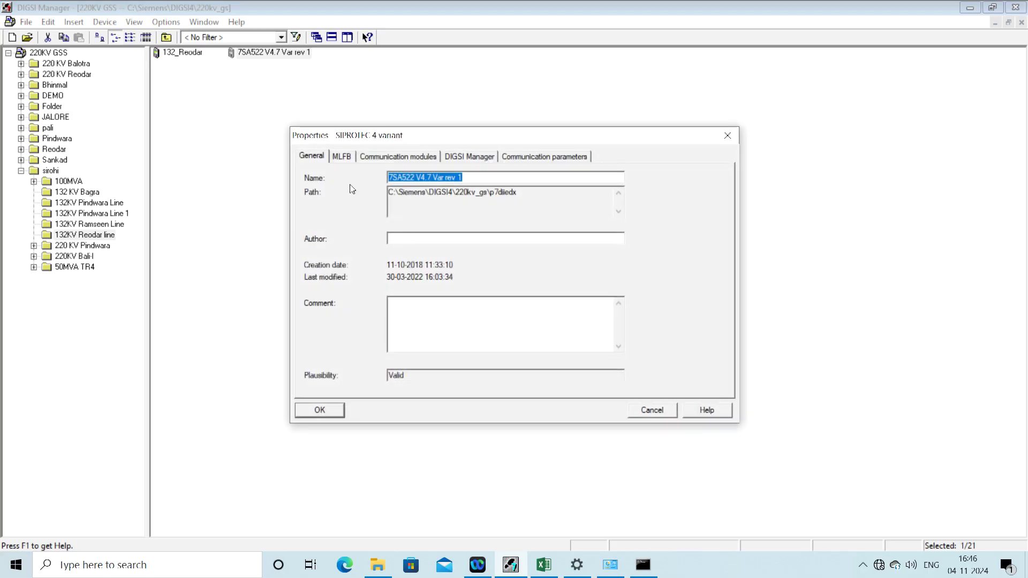
pyautogui.click(347, 159)
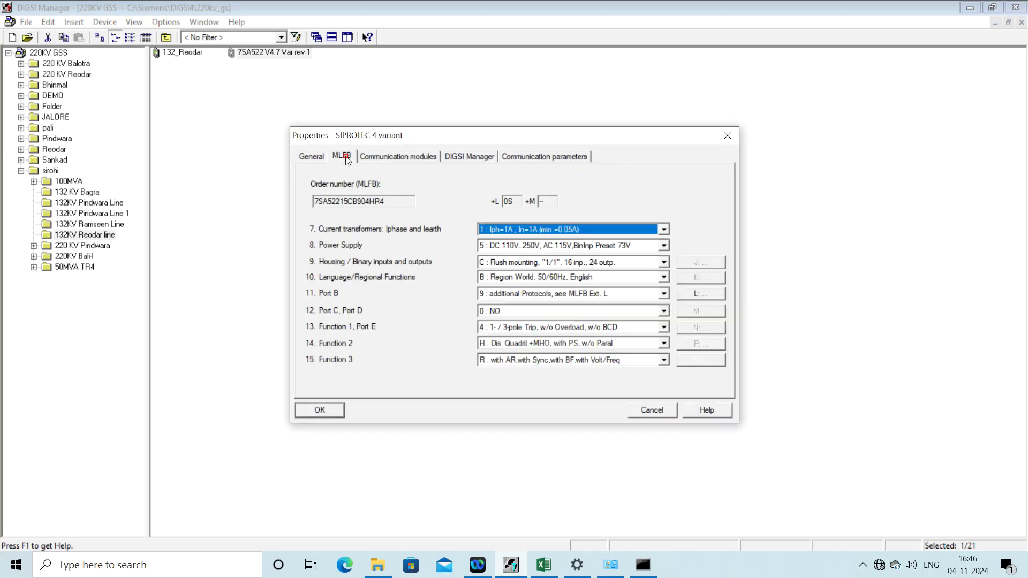
pyautogui.click(393, 159)
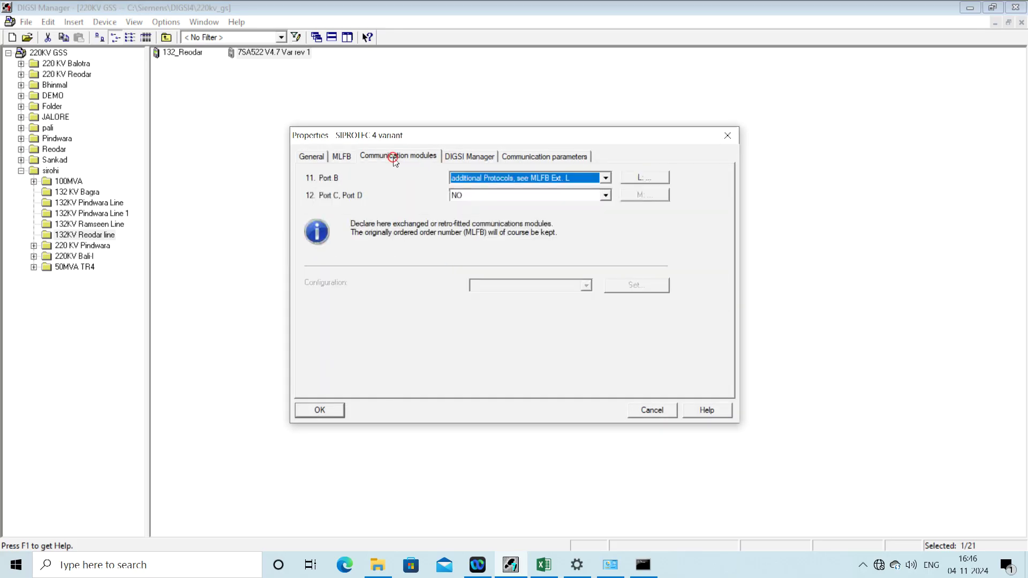
pyautogui.click(471, 159)
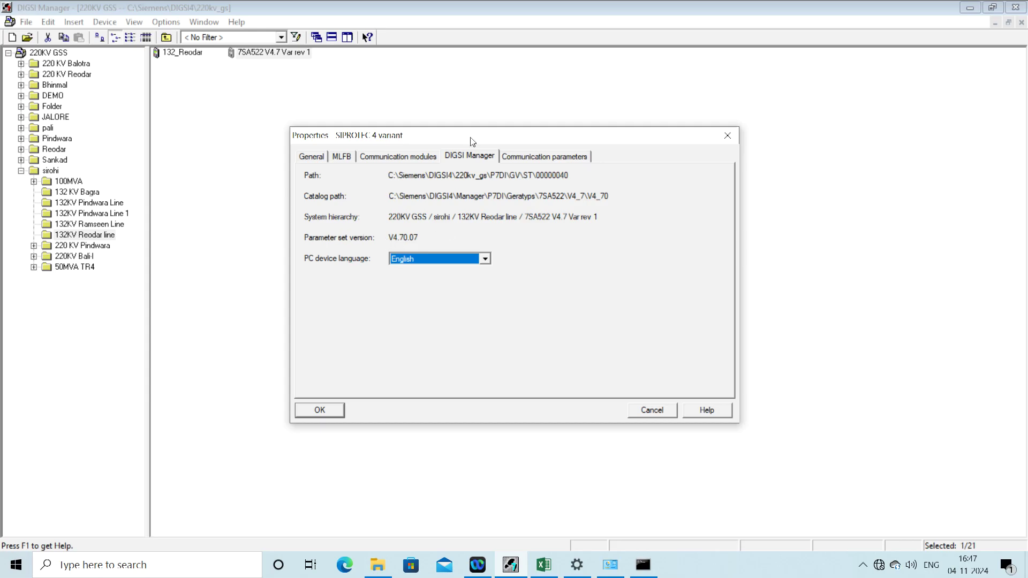
pyautogui.click(541, 160)
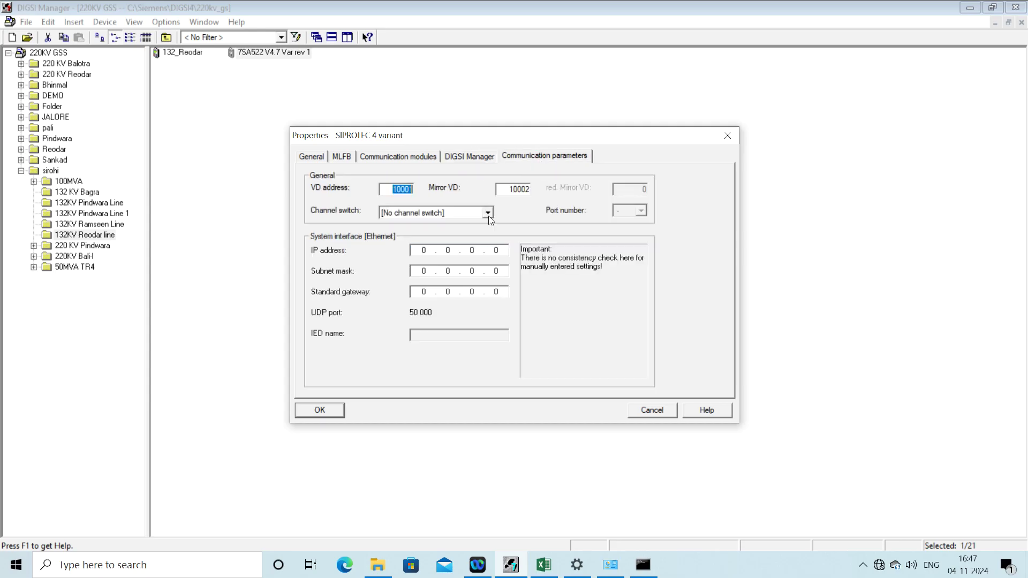
# Step: Enter IP 192.168.100.41, mask 255.255.255.0 and gateway 192.168.100.250 from the Excel IED list
pyautogui.click(543, 564)
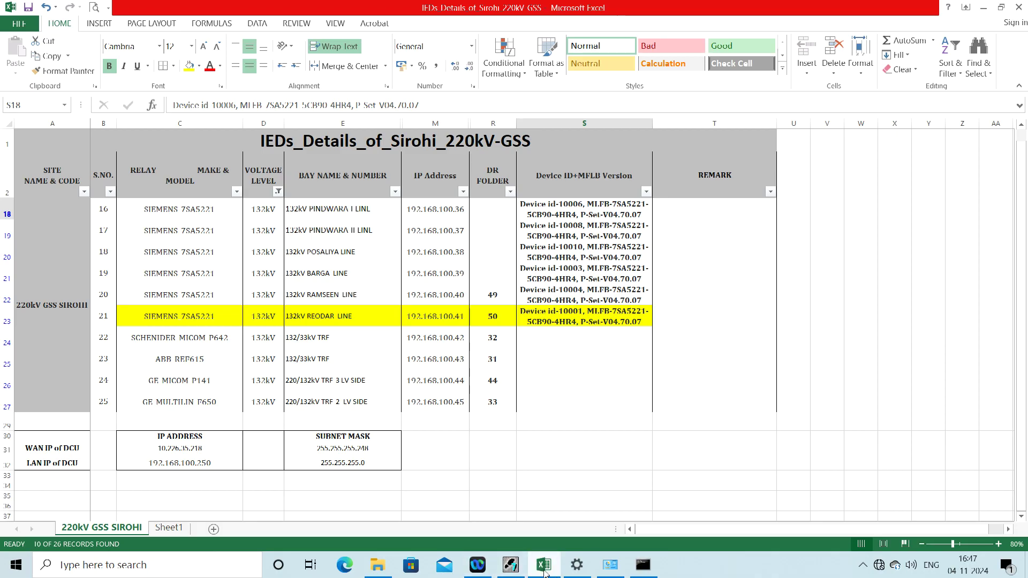
pyautogui.click(513, 569)
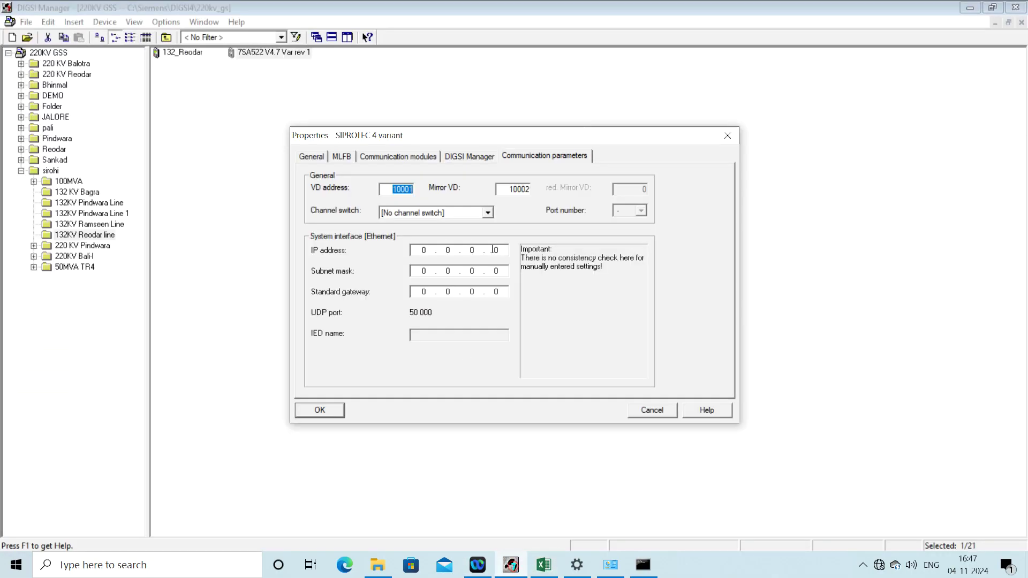
pyautogui.click(423, 251)
pyautogui.write('192 . 168 . 100 . 41')
pyautogui.press('Delete')
pyautogui.write('255 . 255 . 255')
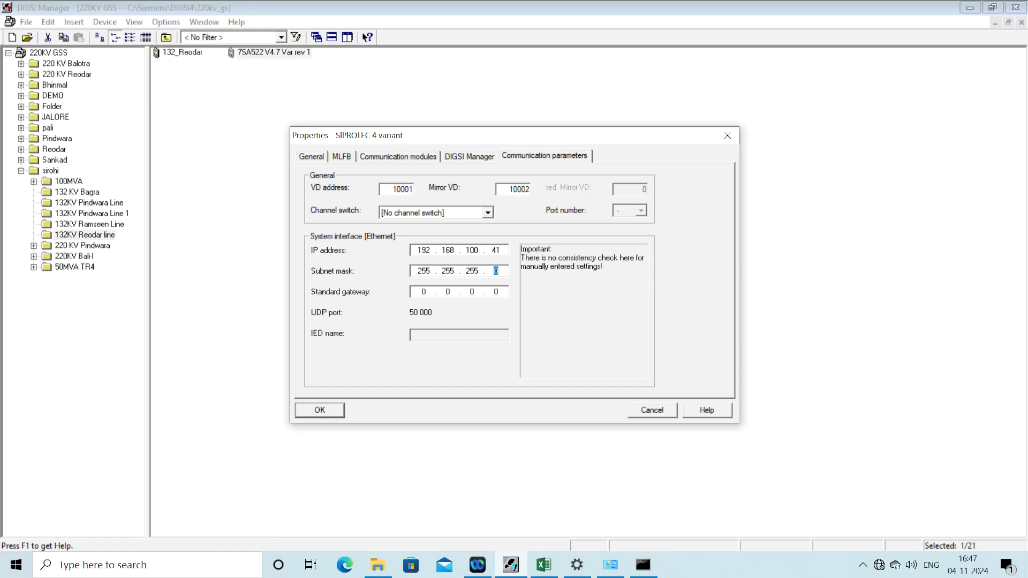
pyautogui.click(421, 292)
pyautogui.write('192 . 168 . 100 . 250')
# Step: Save the settings and ping 192.168.100.41, getting 4 of 4 replies with 0% loss
pyautogui.click(323, 411)
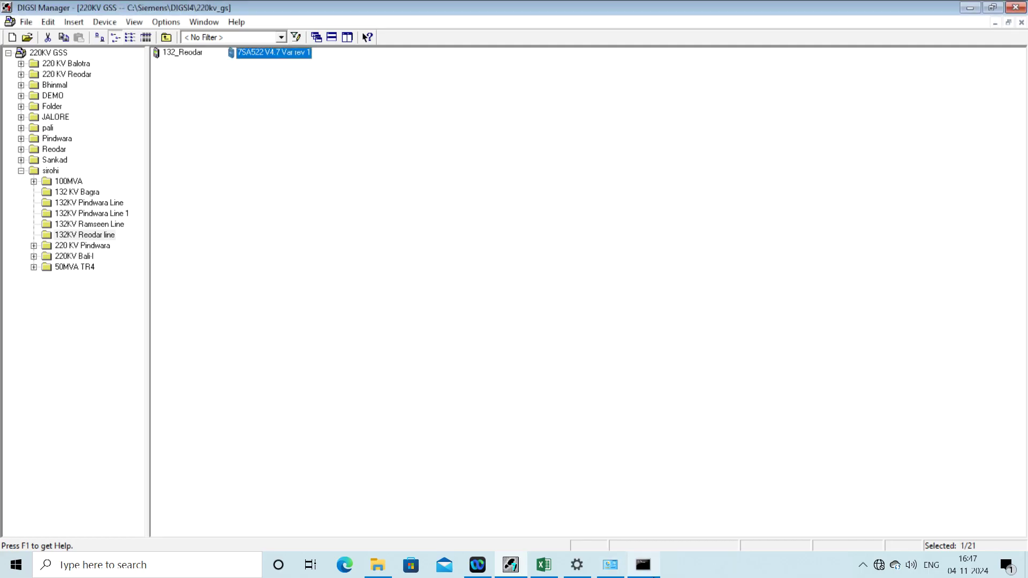
pyautogui.click(643, 565)
pyautogui.write('ping')
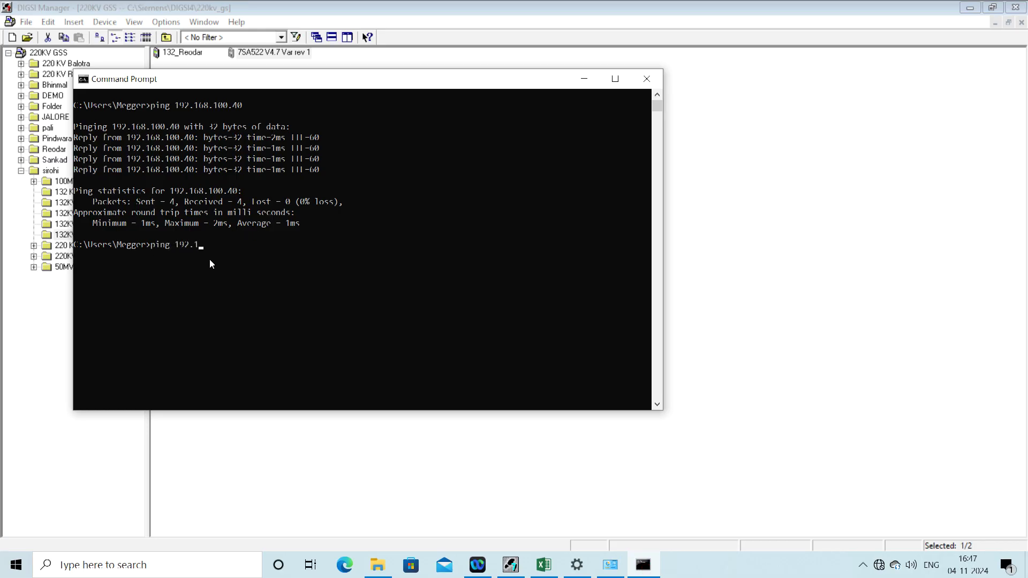
pyautogui.write('192.168.100.41')
pyautogui.press('Return')
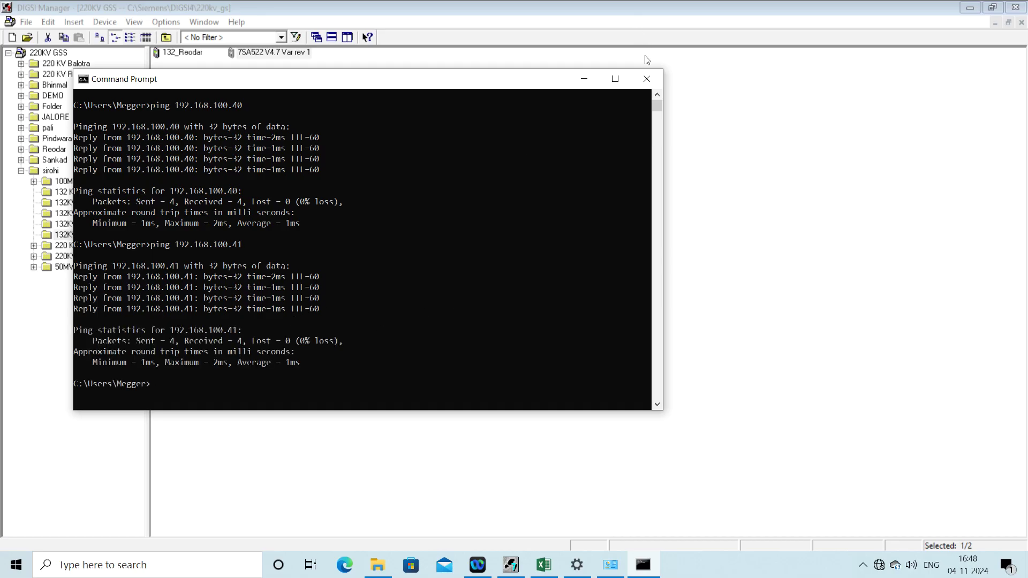
pyautogui.click(585, 78)
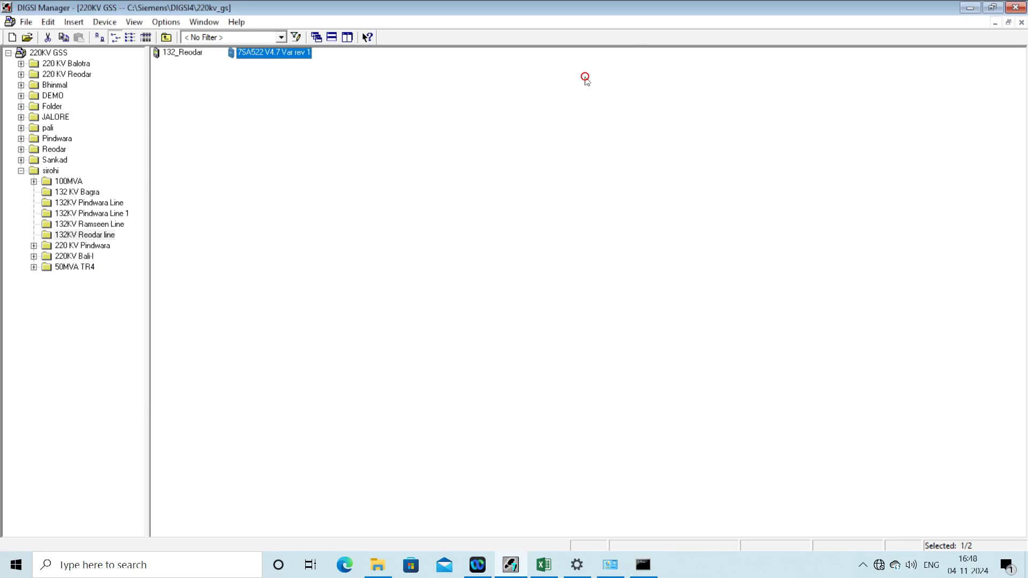
# Step: Open the 7SA522 relay online over Ethernet and display its Settings functions
pyautogui.rightClick(286, 53)
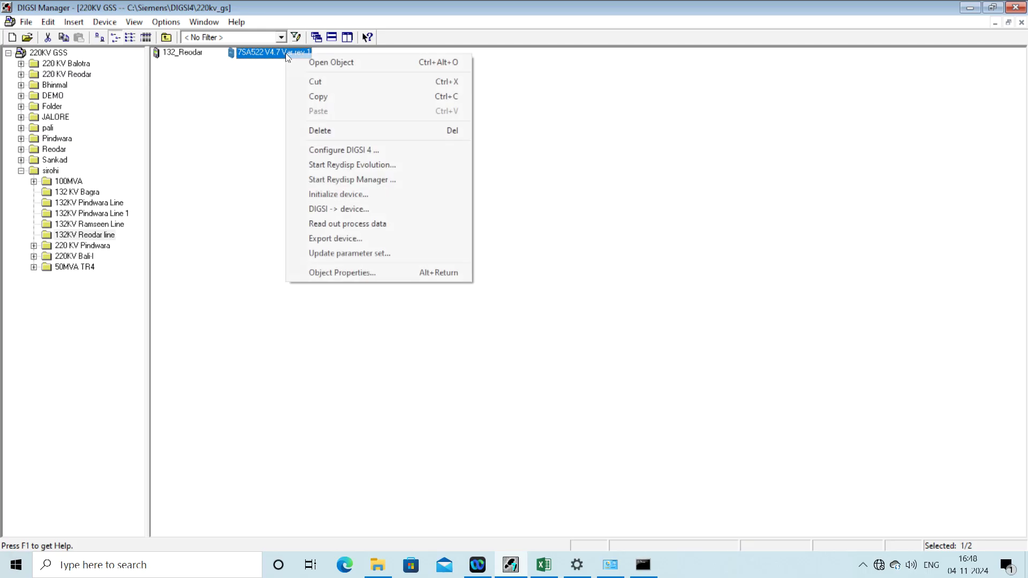
pyautogui.click(324, 62)
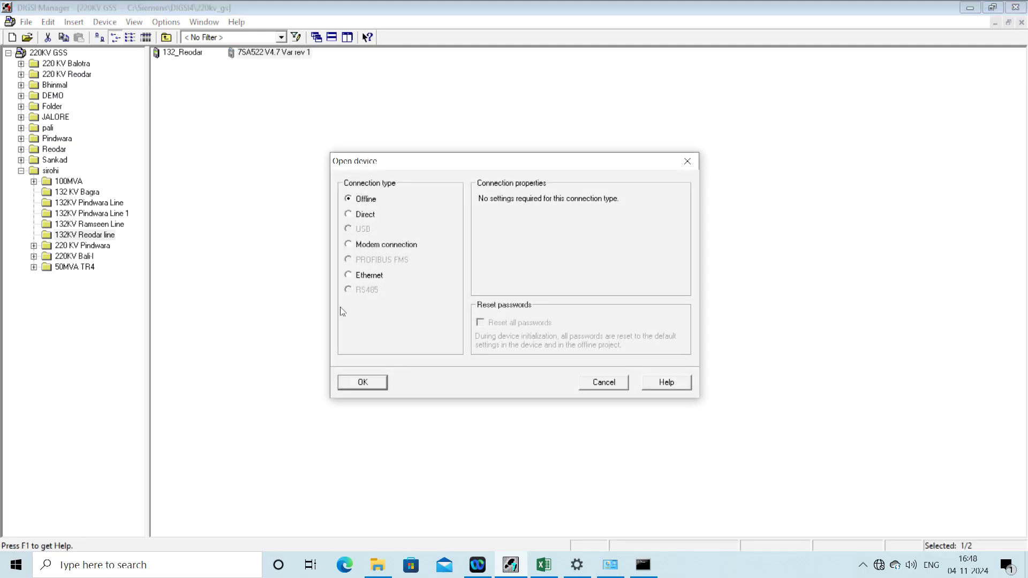
pyautogui.click(349, 276)
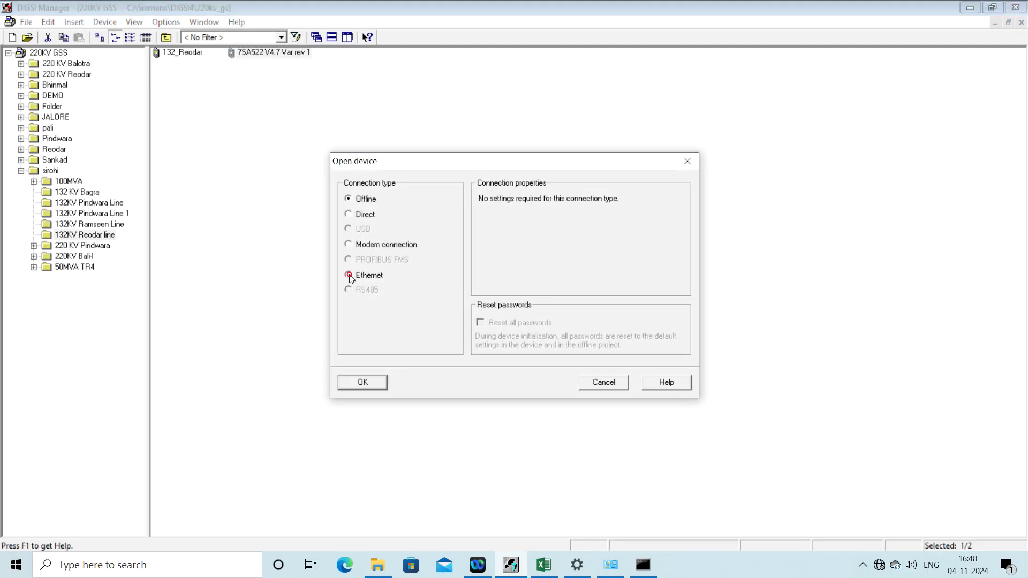
pyautogui.click(351, 382)
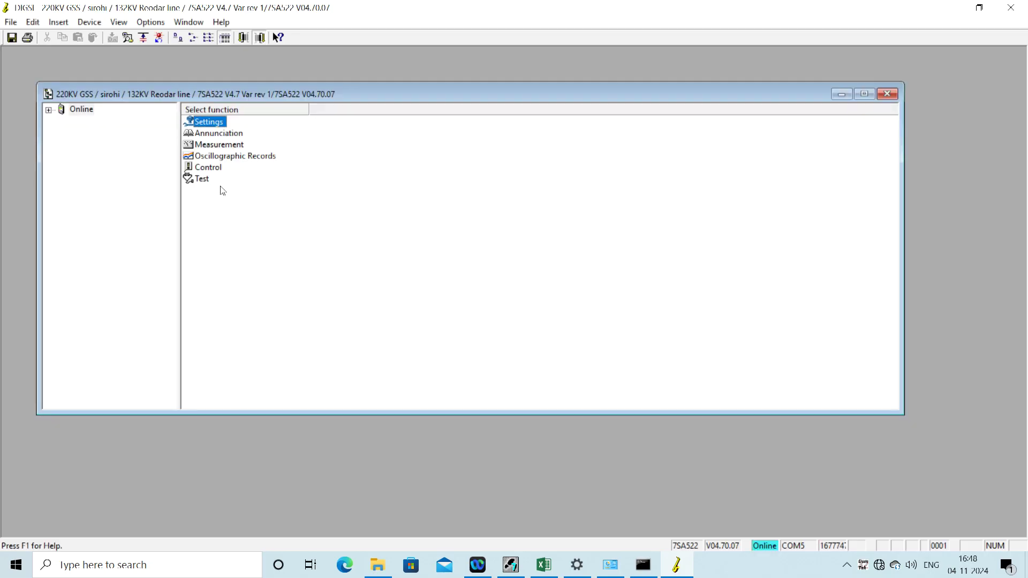
pyautogui.doubleClick(216, 124)
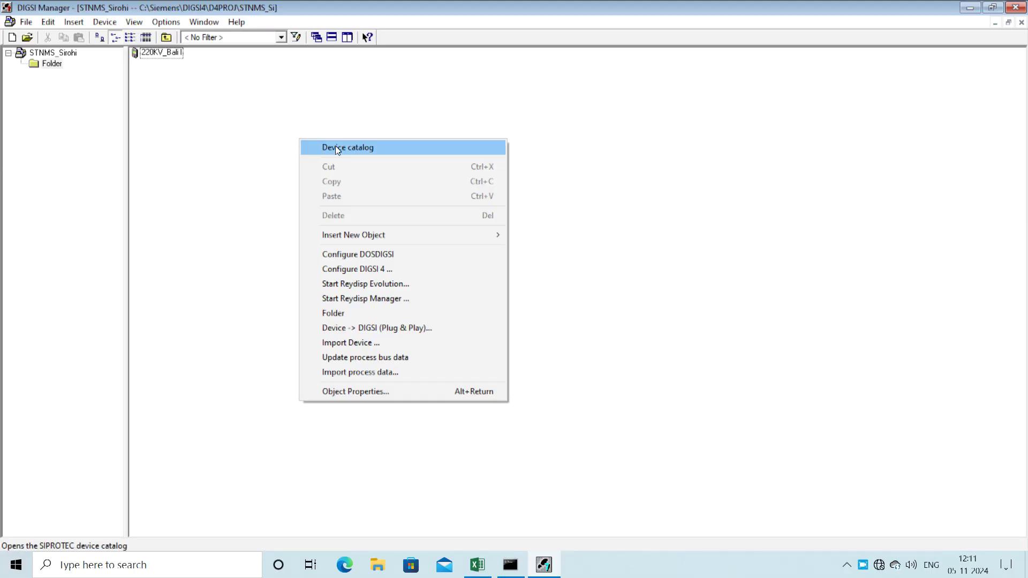
# Step: Add a 7SA522 V4.7 device from the SIPROTEC catalog into the STNMS_Sirohi project
pyautogui.click(335, 149)
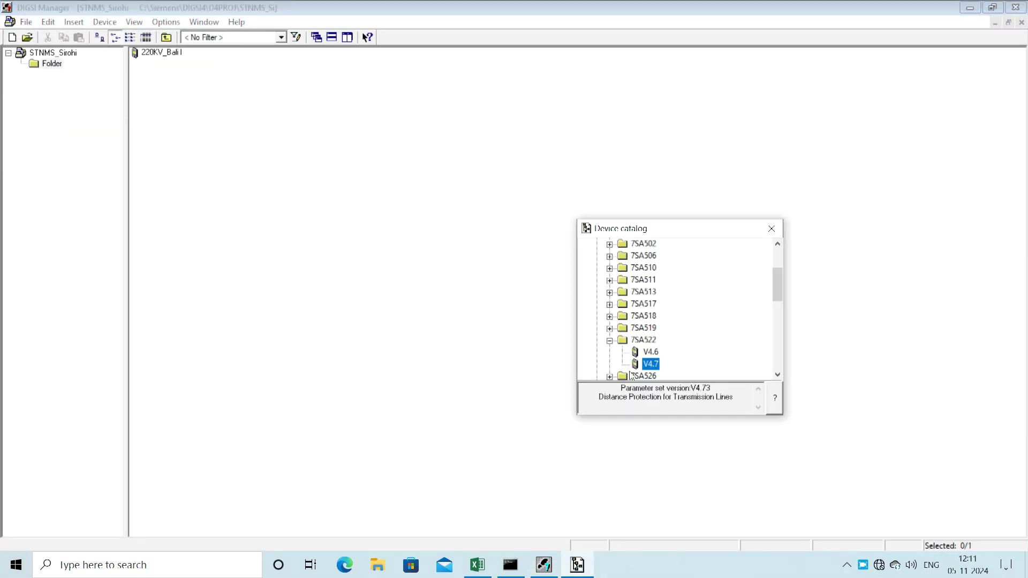
pyautogui.click(609, 342)
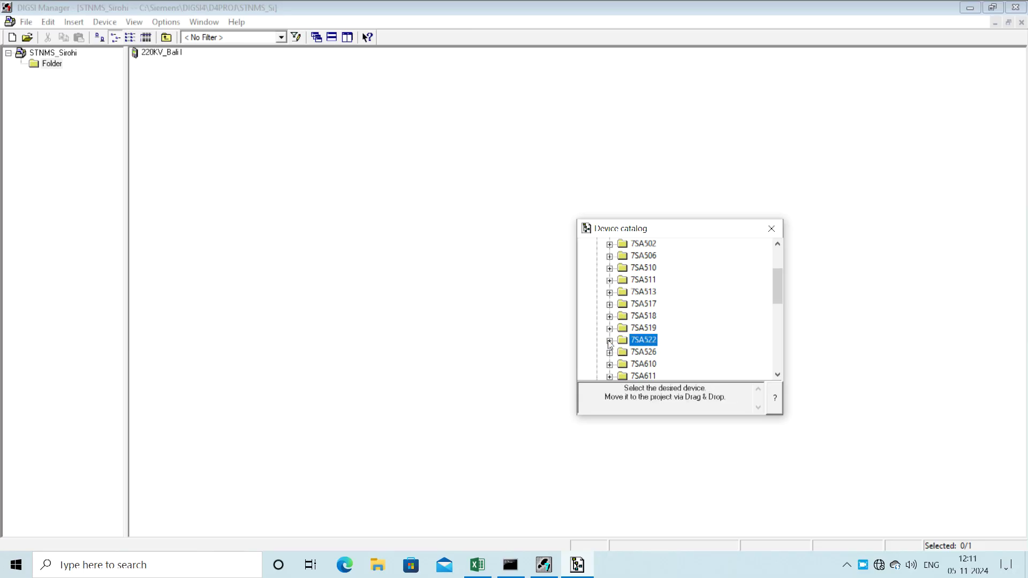
pyautogui.click(610, 341)
pyautogui.moveTo(657, 369); pyautogui.dragTo(404, 226)
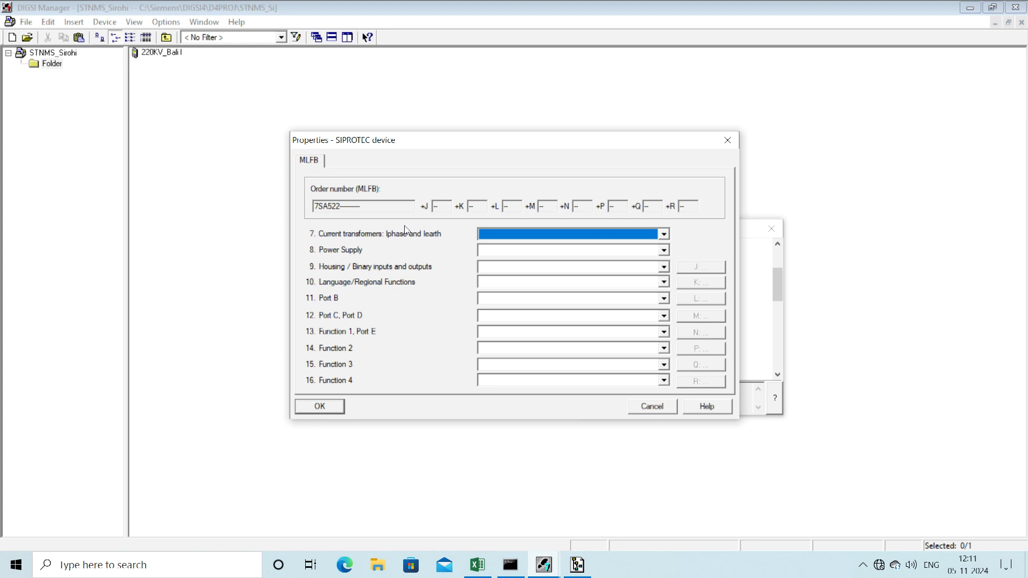
# Step: Set its current transformers to 1 A and compare with the Excel IED list
pyautogui.click(570, 236)
pyautogui.click(569, 235)
pyautogui.click(567, 234)
pyautogui.click(562, 246)
pyautogui.click(475, 567)
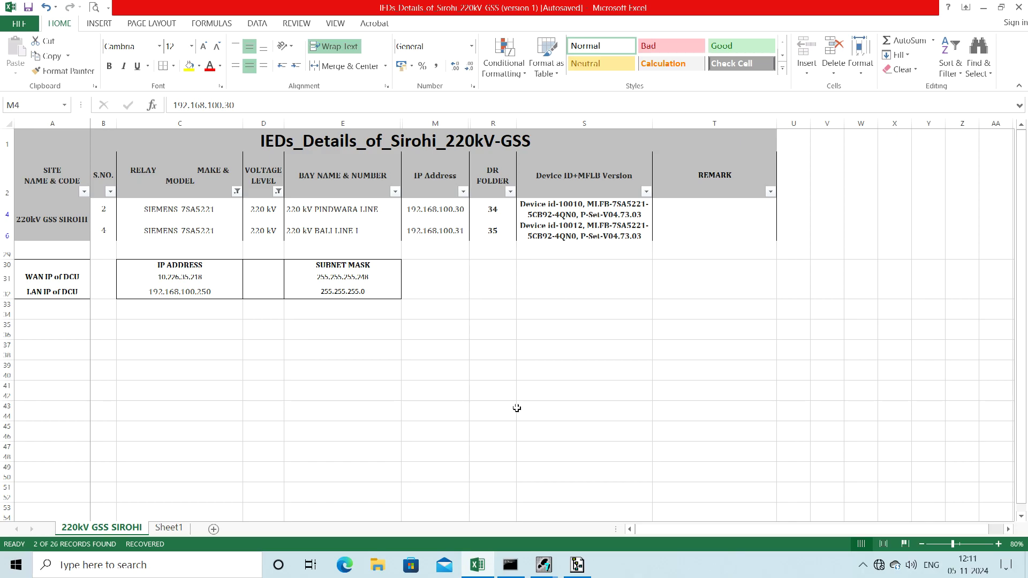
# Step: Set the order options to DC 110–250 V supply, flush housing (16 inputs, 24 outputs) and Region World, English
pyautogui.click(549, 571)
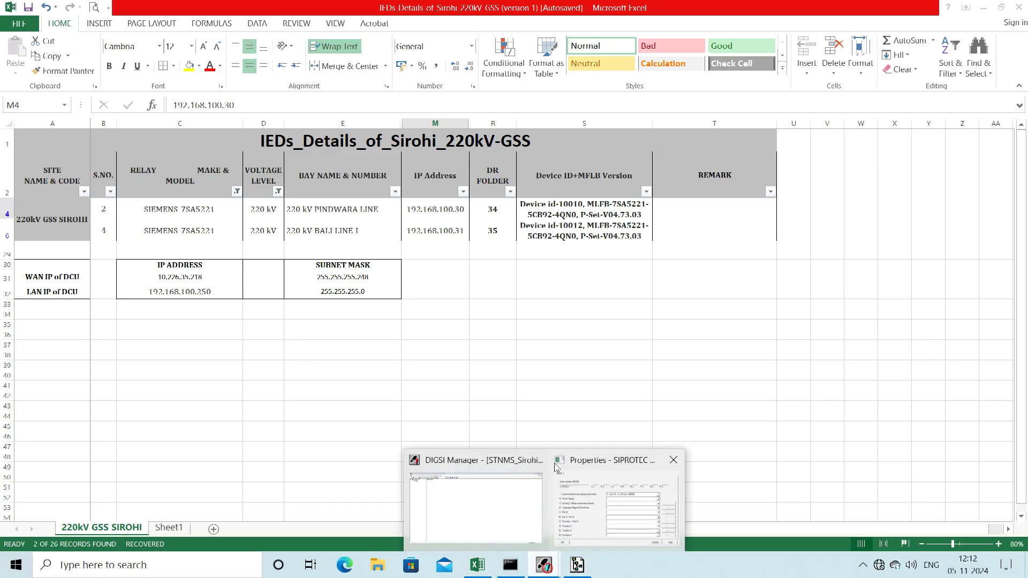
pyautogui.click(596, 531)
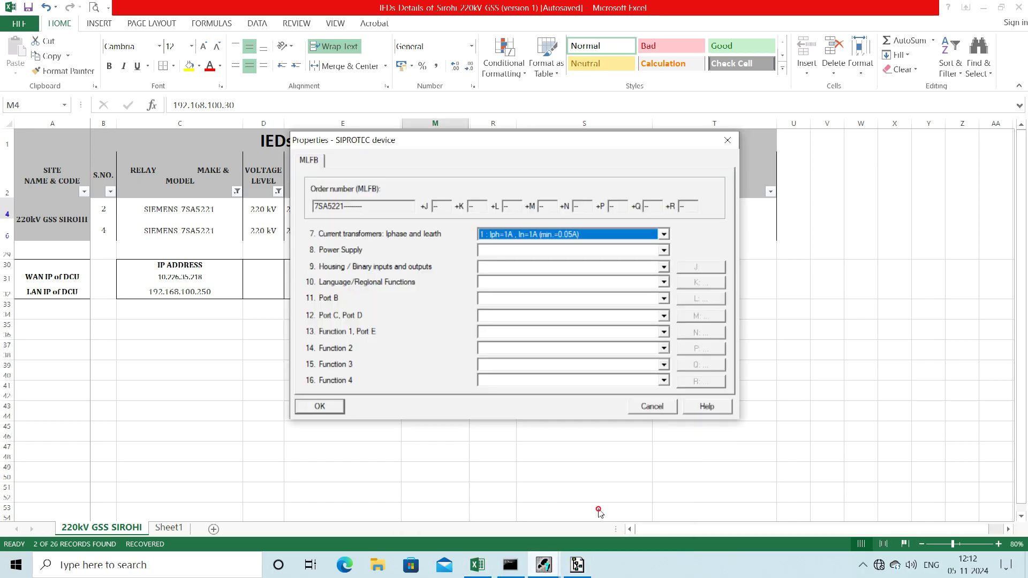
pyautogui.click(533, 251)
pyautogui.click(529, 280)
pyautogui.click(528, 266)
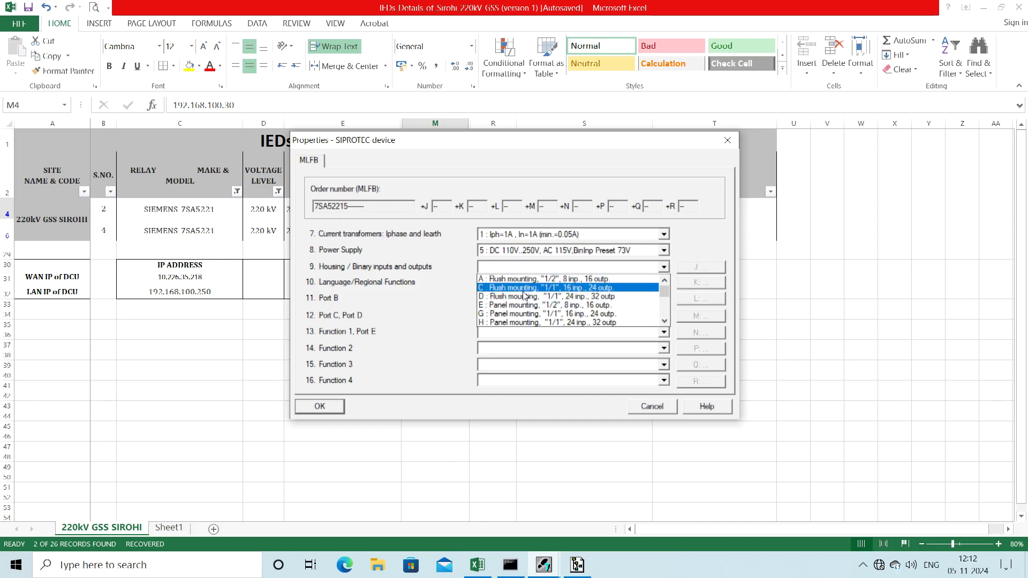
pyautogui.click(524, 289)
pyautogui.click(521, 284)
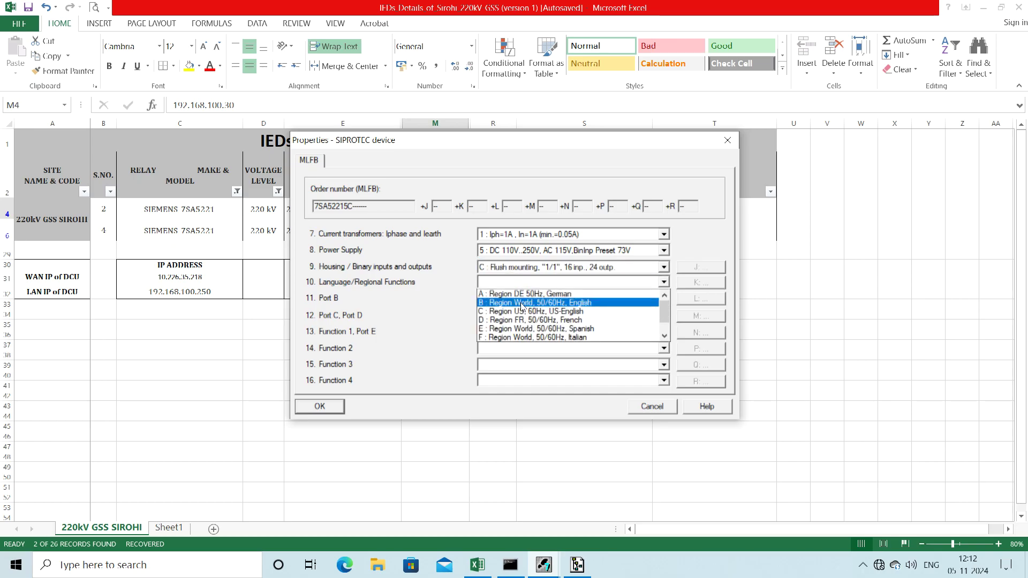
pyautogui.click(522, 303)
# Step: Give Port B additional protocols with IEC 61850 RJ45 (EN100), and set Port C/D to DIGSI 4/Modem RS485
pyautogui.click(522, 300)
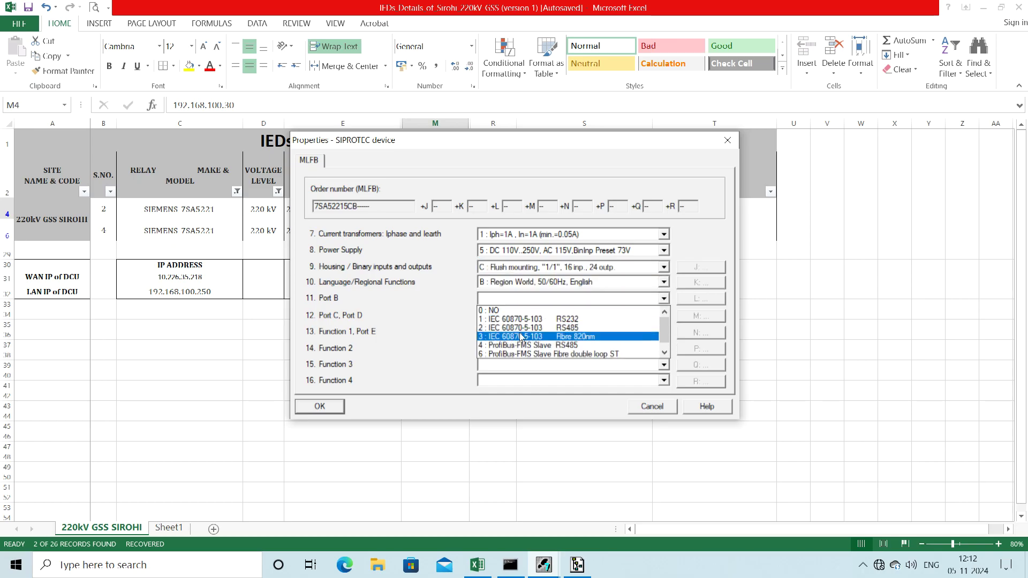
pyautogui.click(519, 354)
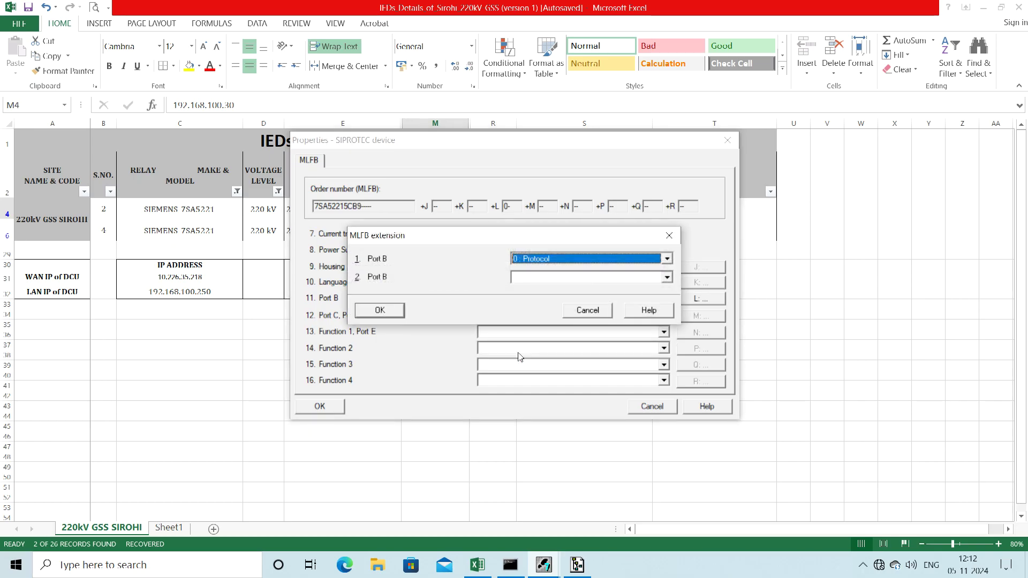
pyautogui.click(539, 278)
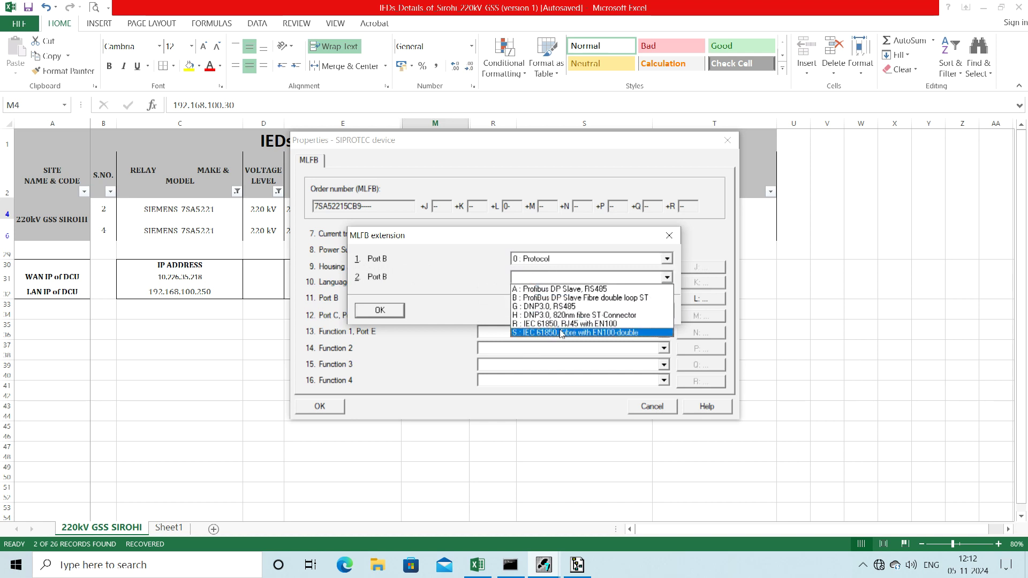
pyautogui.click(574, 325)
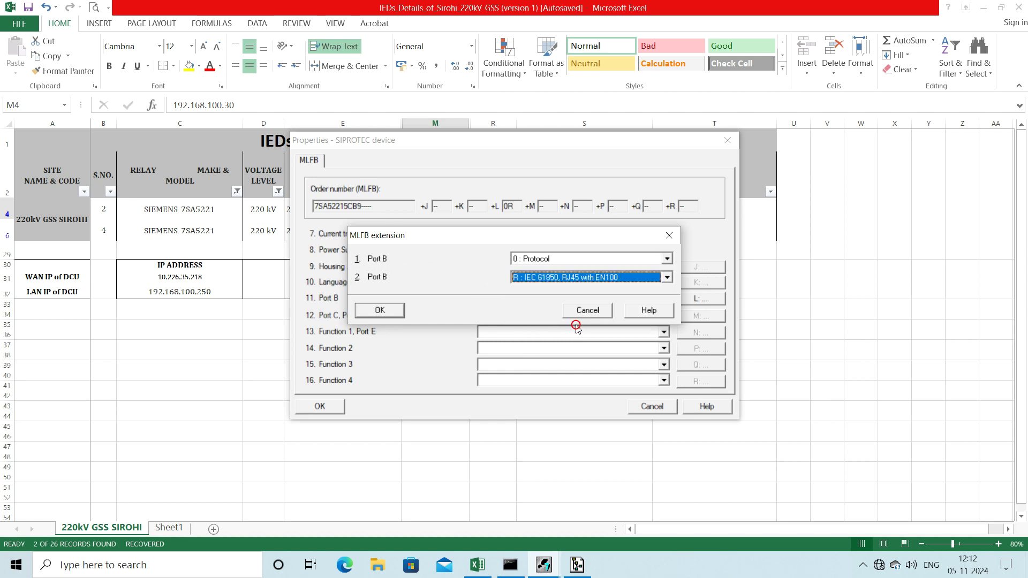
pyautogui.click(396, 311)
pyautogui.click(503, 319)
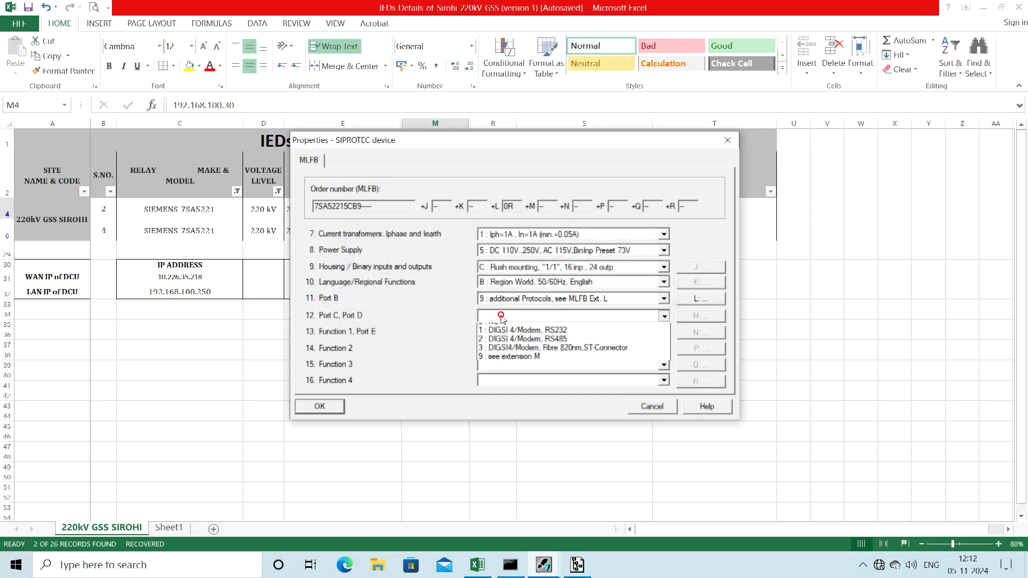
pyautogui.click(503, 347)
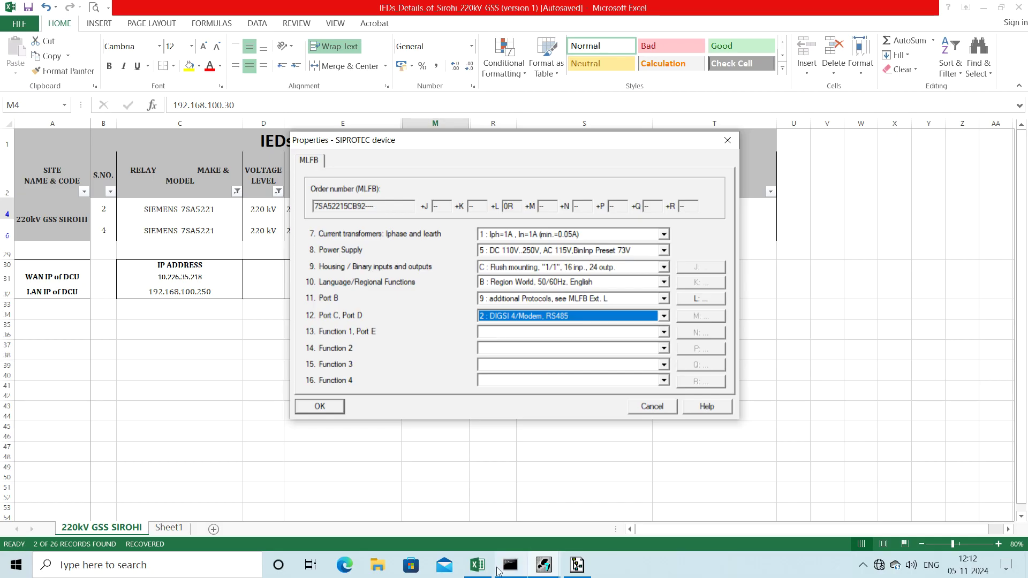
pyautogui.click(478, 566)
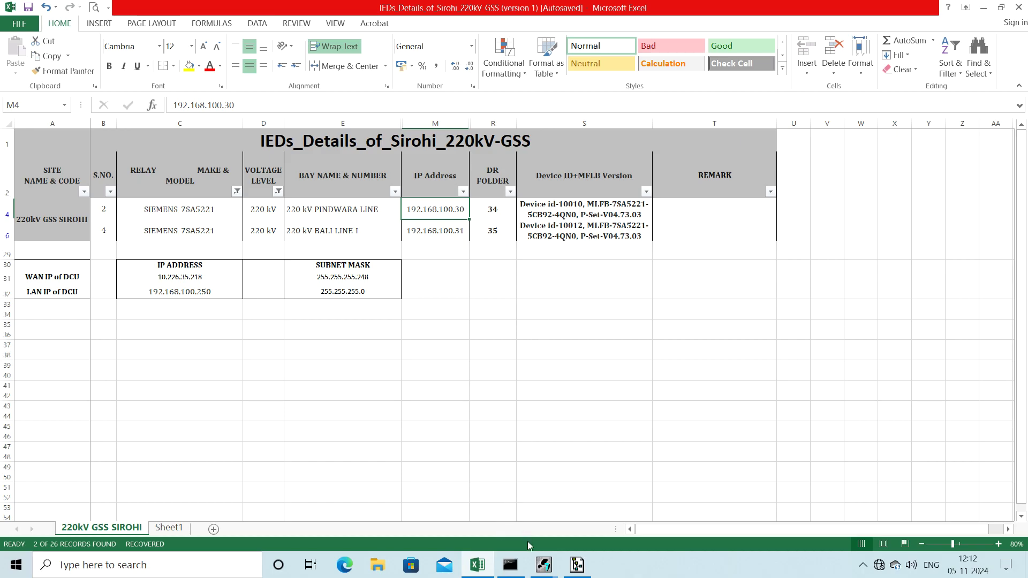
# Step: Set Function 1/Port E to 1-/3-pole trip without overload (4), and set Function 2 to option Q
pyautogui.moveTo(543, 572)
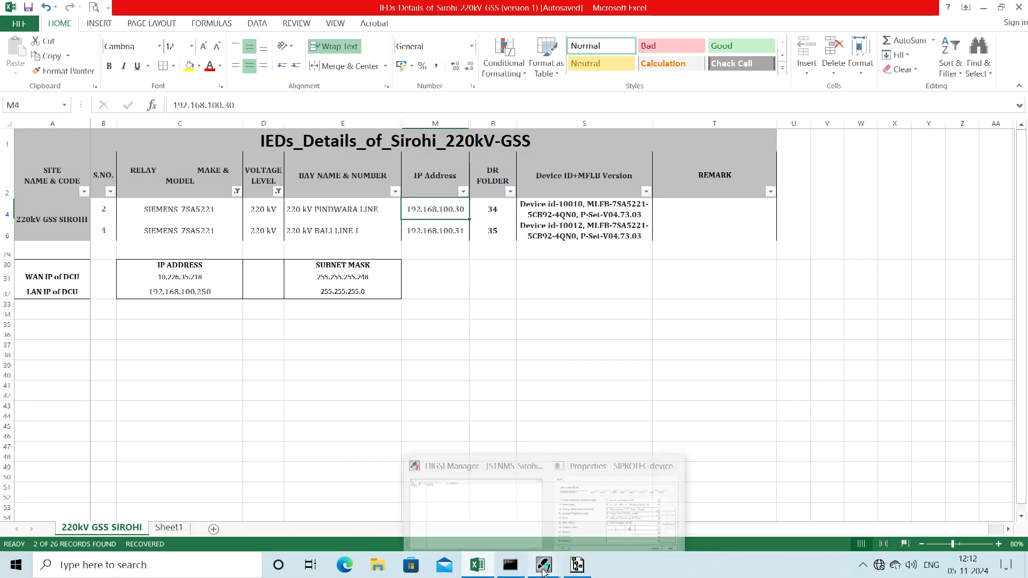
pyautogui.click(586, 525)
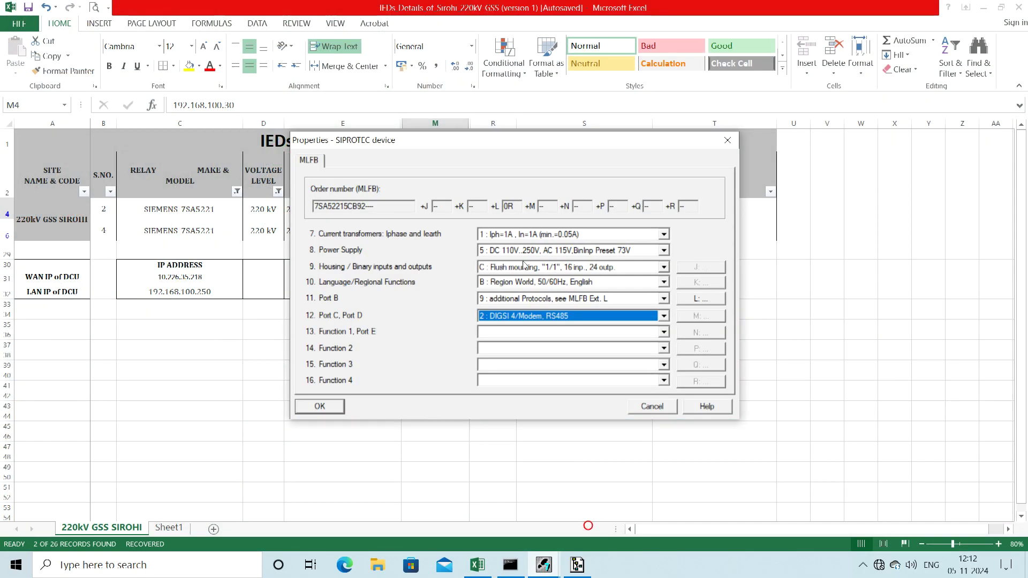
pyautogui.click(502, 330)
pyautogui.click(497, 359)
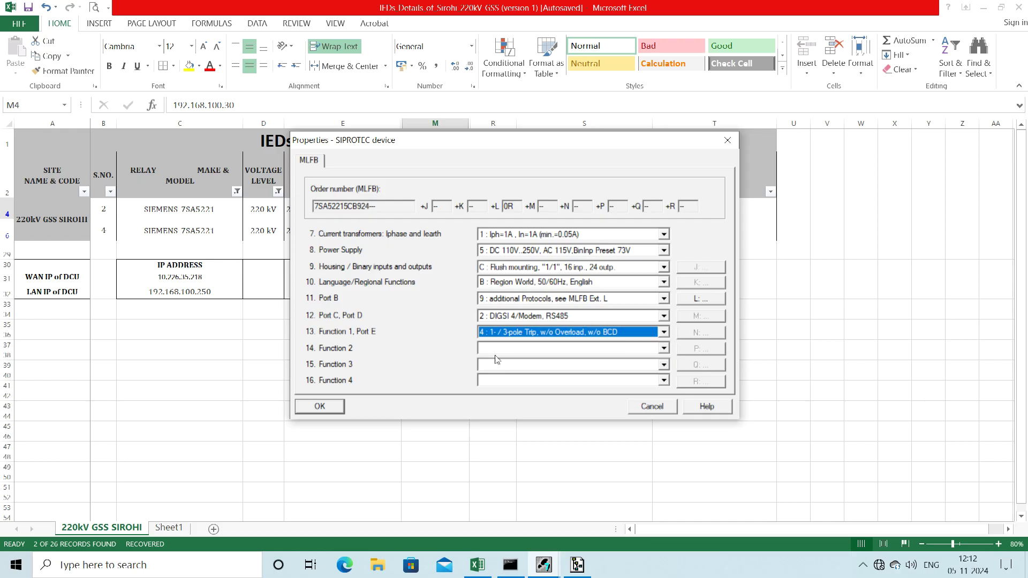
pyautogui.click(496, 351)
pyautogui.press('Down')
pyautogui.press('Down')
pyautogui.press('Down')
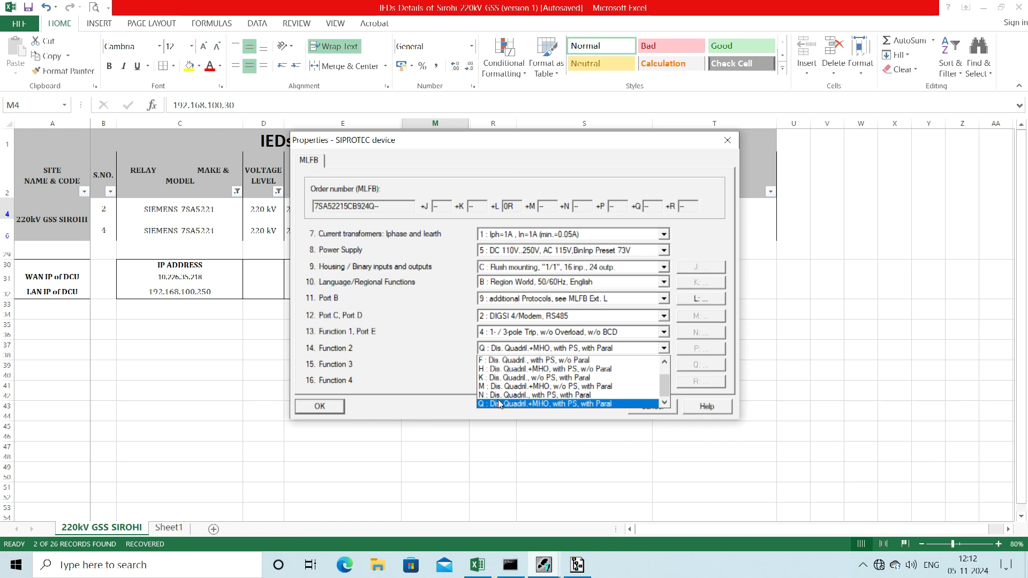
pyautogui.click(499, 404)
# Step: Set Function 3 to N (with AR and Sync) and Function 4 to 0, then confirm
pyautogui.click(503, 365)
pyautogui.press('Down')
pyautogui.press('Down')
pyautogui.press('Down')
pyautogui.press('Down')
pyautogui.press('Down')
pyautogui.press('Down')
pyautogui.press('Down')
pyautogui.press('Down')
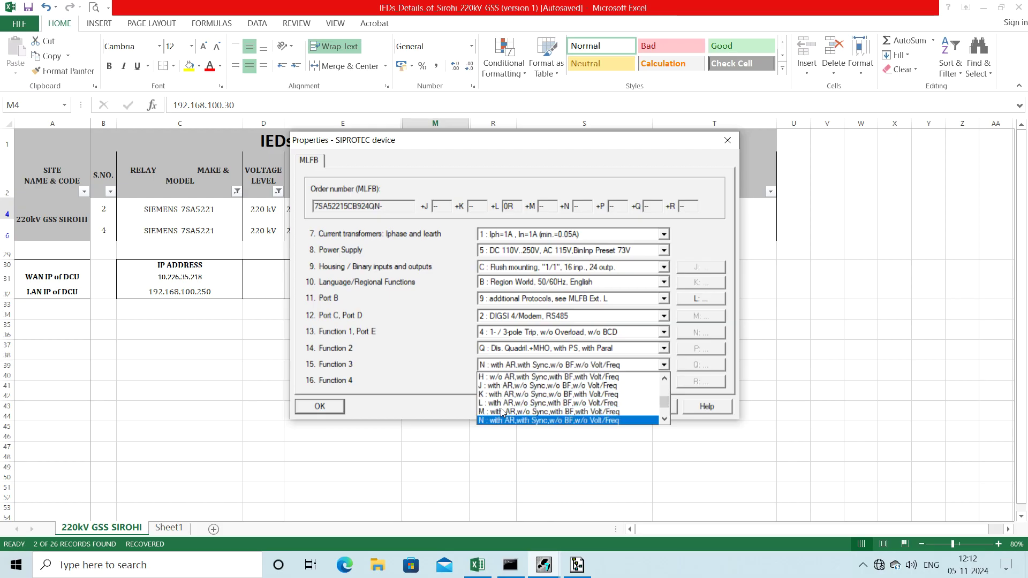
pyautogui.click(510, 421)
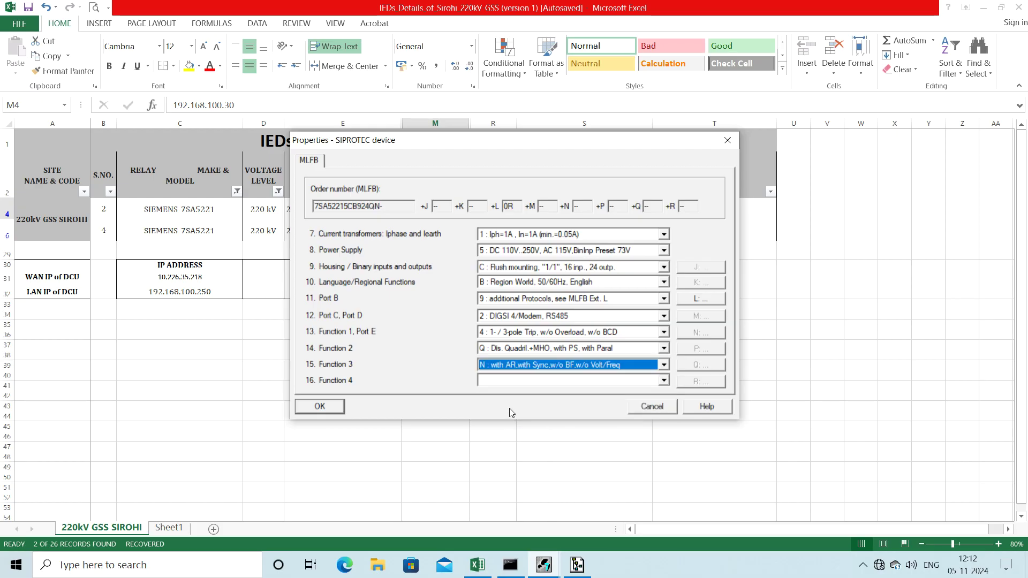
pyautogui.click(507, 382)
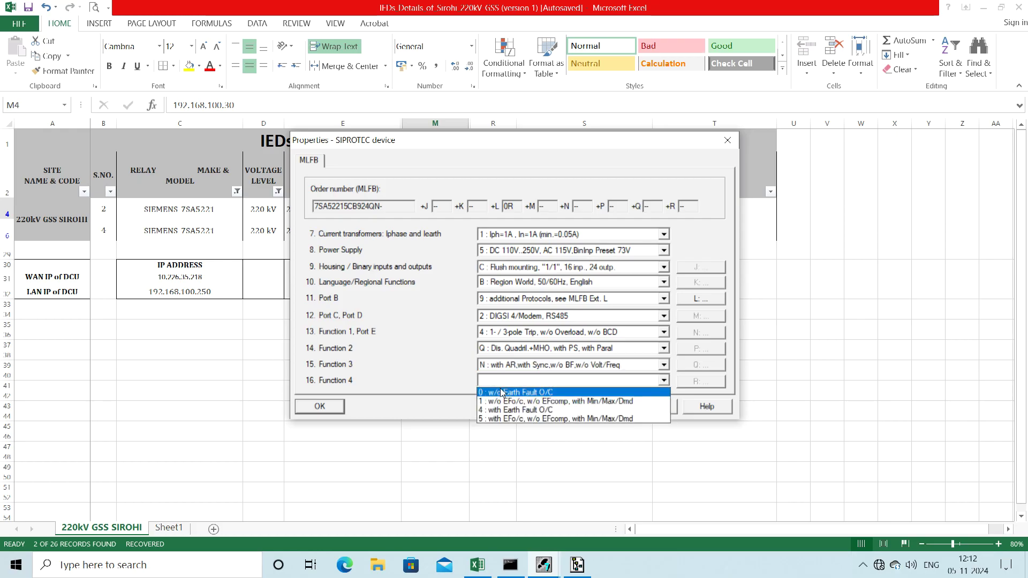
pyautogui.click(502, 393)
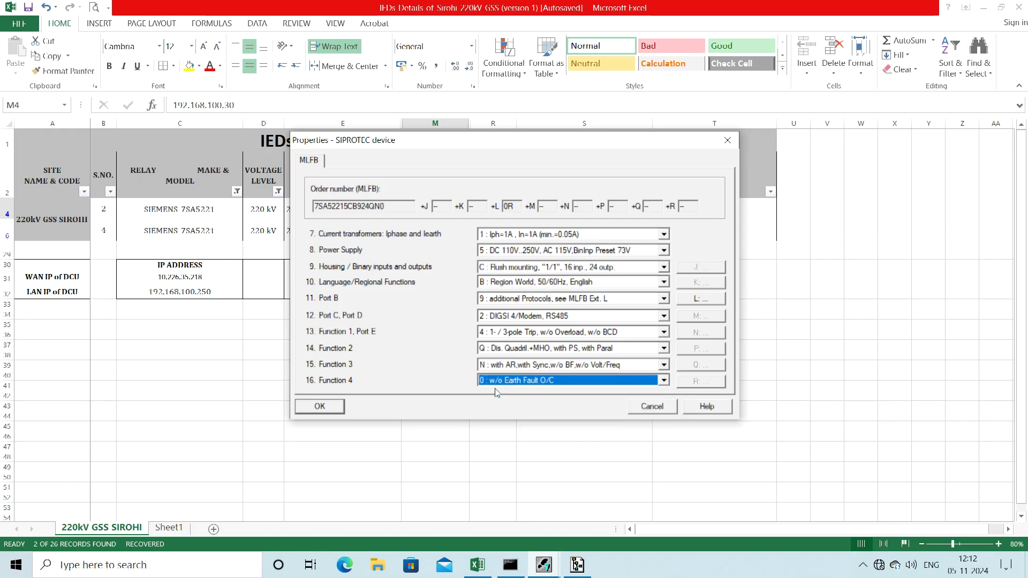
pyautogui.click(329, 408)
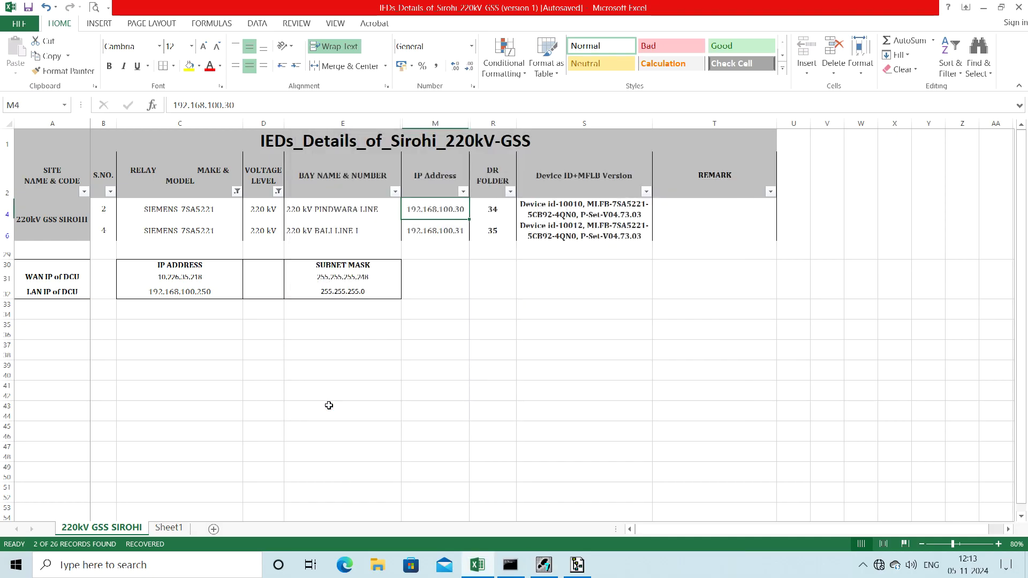
# Step: Reopen the 7SA522 V4.7 Object Properties and step through its tabs to Communication parameters
pyautogui.click(546, 569)
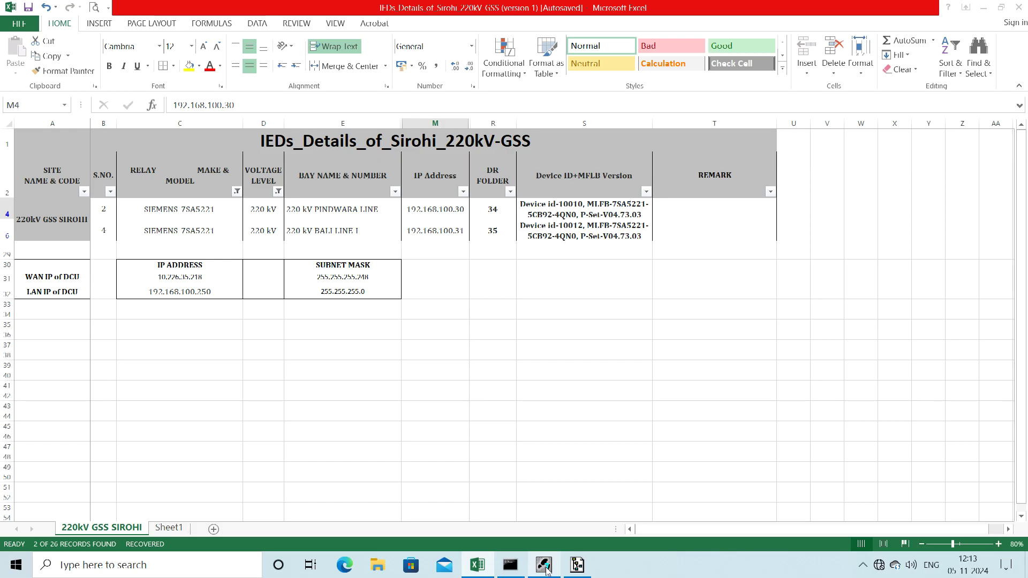
pyautogui.click(546, 568)
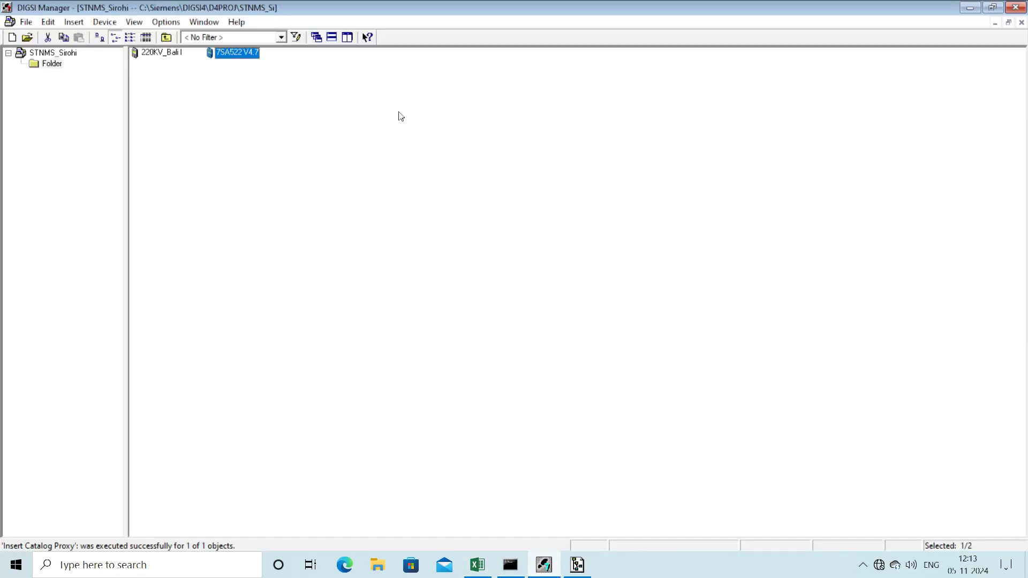
pyautogui.rightClick(235, 53)
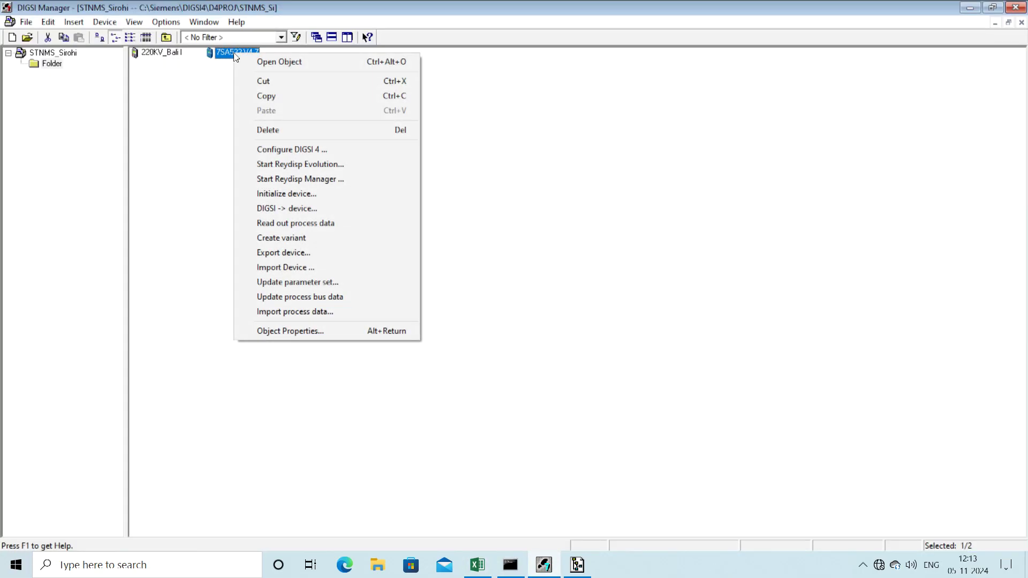
pyautogui.click(264, 332)
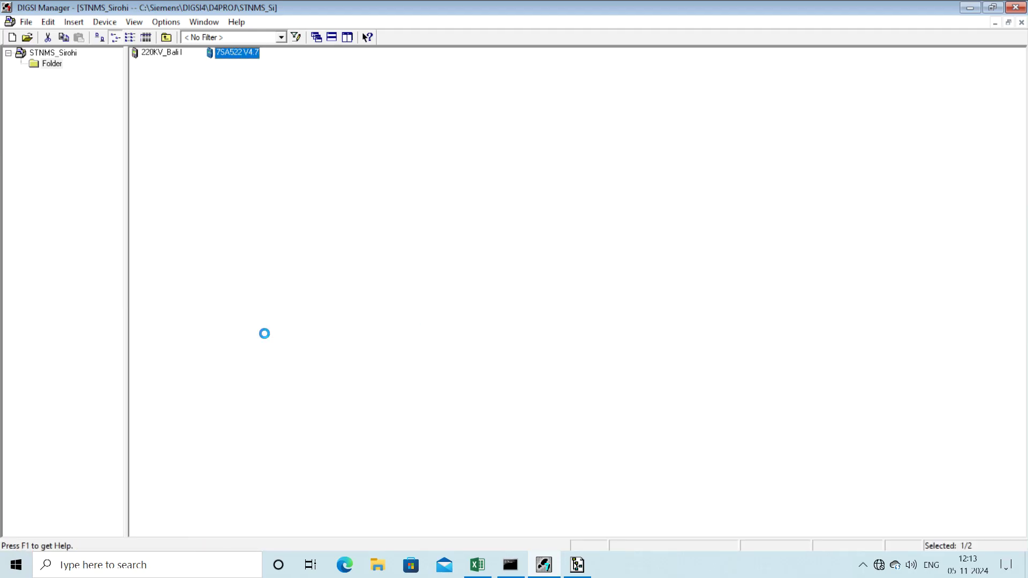
pyautogui.click(341, 155)
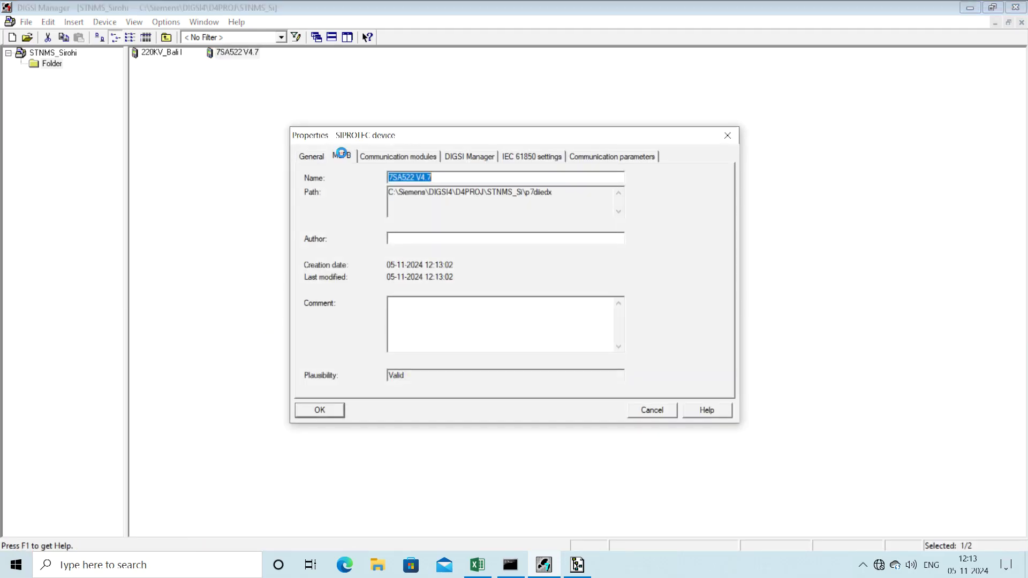
pyautogui.click(395, 160)
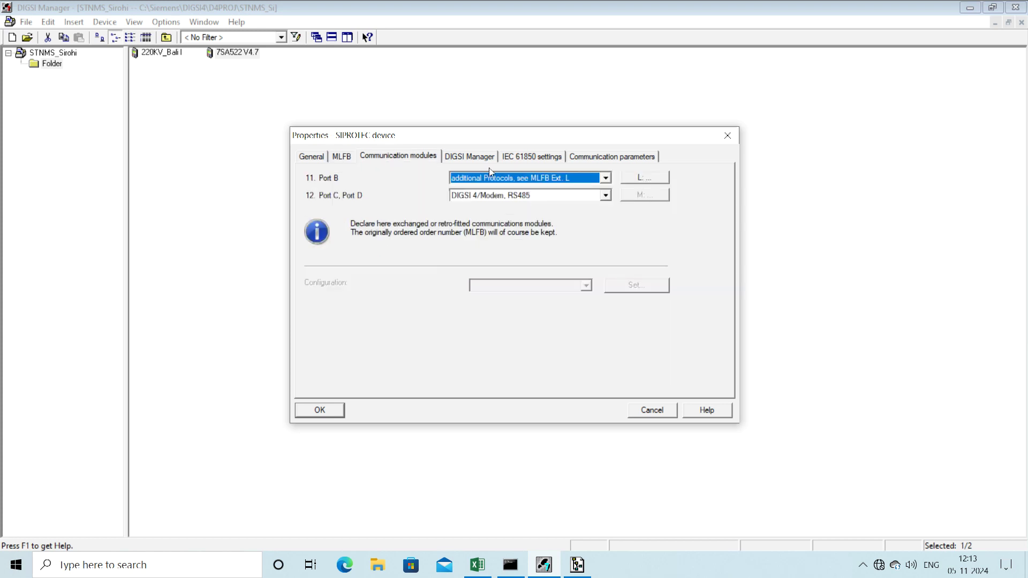
pyautogui.click(479, 158)
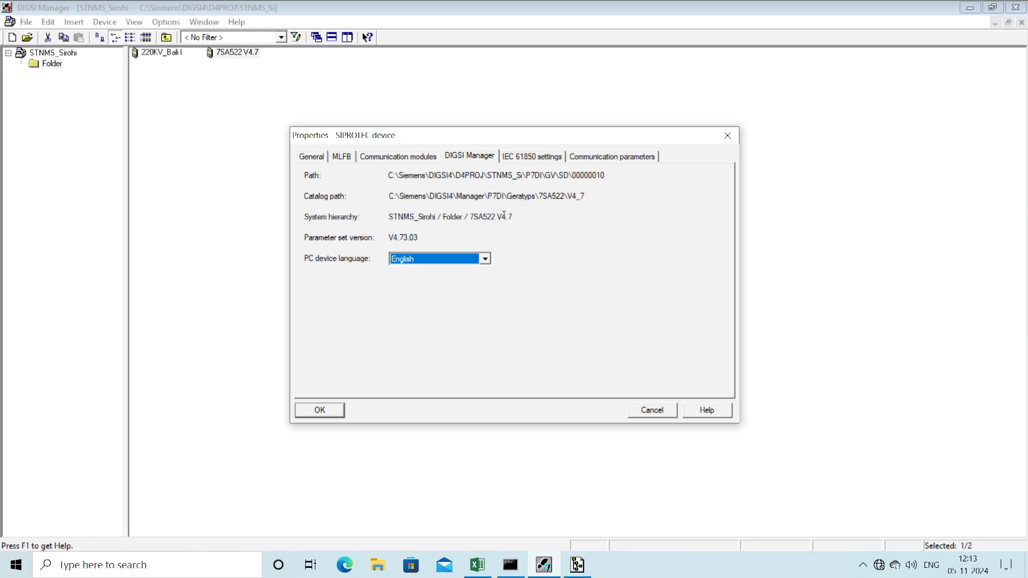
pyautogui.click(532, 160)
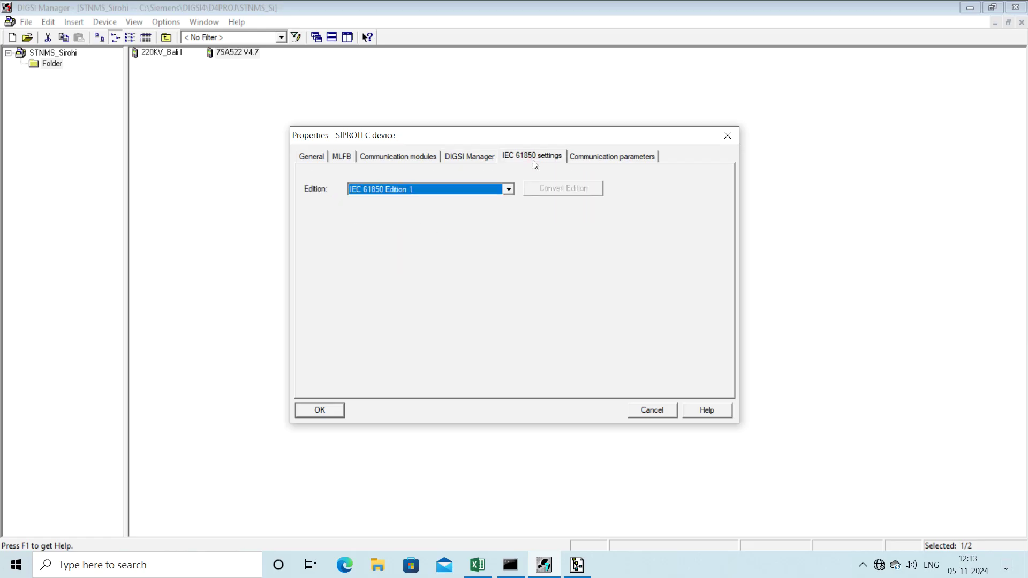
pyautogui.click(593, 162)
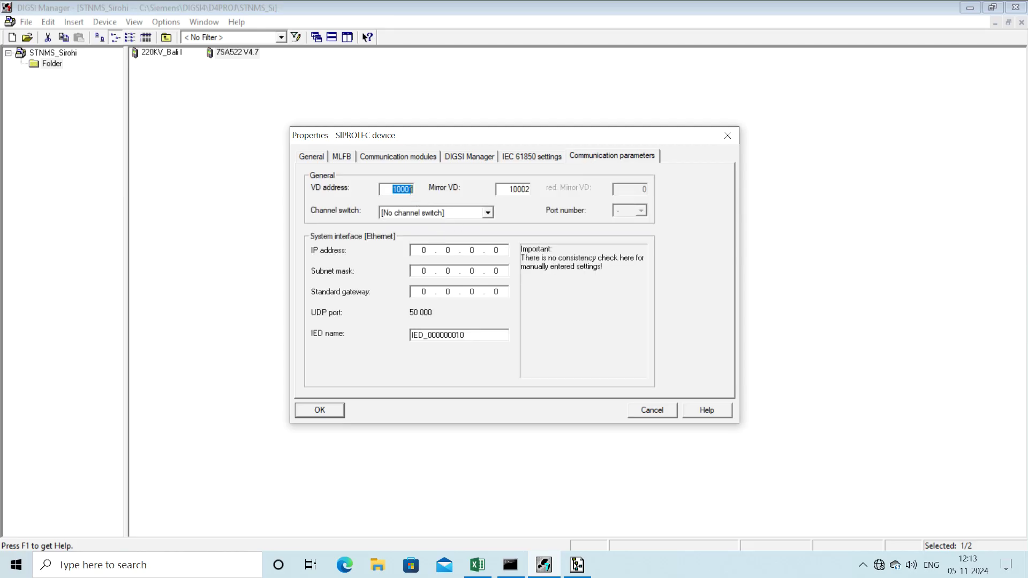
# Step: Enter VD address 10010, mirror VD 10009 and IP 192.168.100.30, checking values against the Excel sheet
pyautogui.moveTo(405, 187); pyautogui.dragTo(423, 193)
pyautogui.click(478, 566)
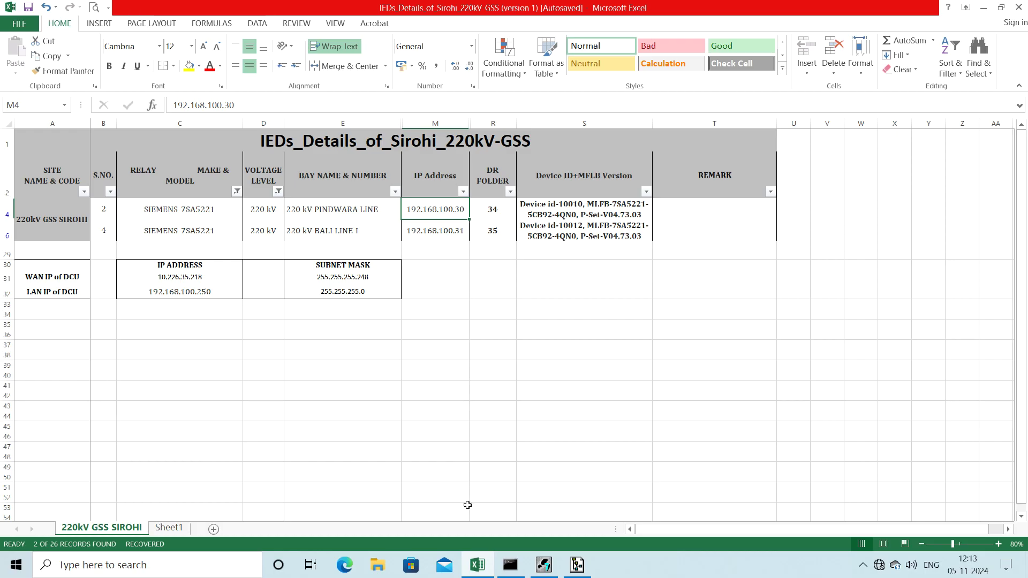
pyautogui.click(545, 565)
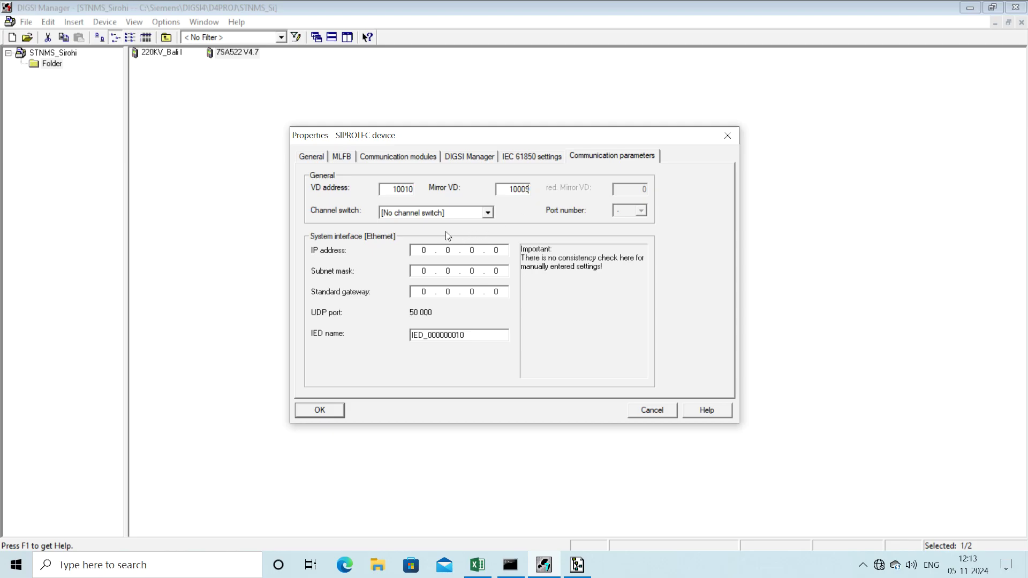
pyautogui.doubleClick(417, 250)
pyautogui.write('192 . 168 . 100 . 30')
pyautogui.click(478, 565)
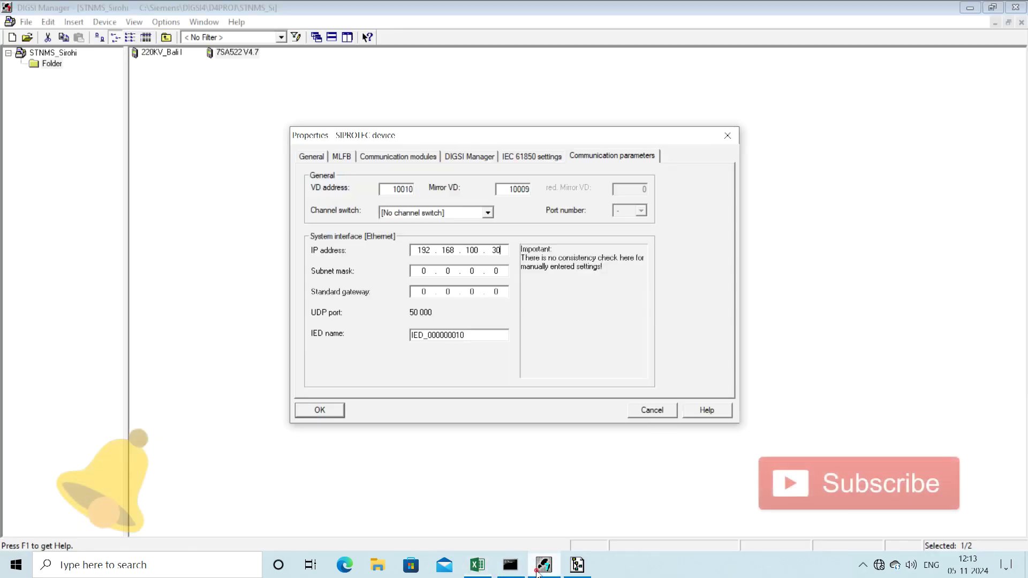
pyautogui.click(544, 565)
# Step: Enter subnet mask 255.255.255.0 and gateway 192.168.100.250, then confirm the properties
pyautogui.click(423, 271)
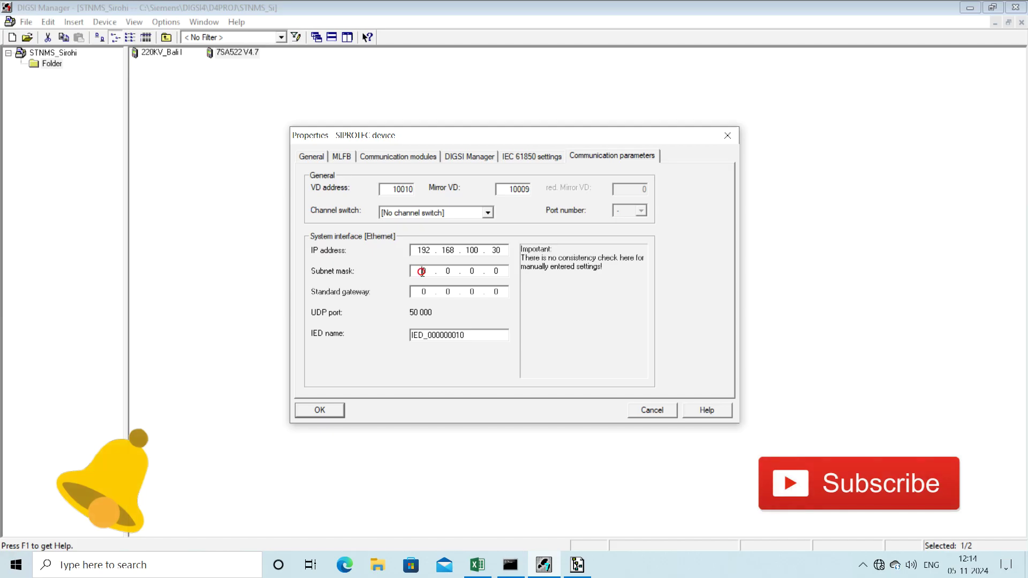
pyautogui.write('255 . 255 . 255')
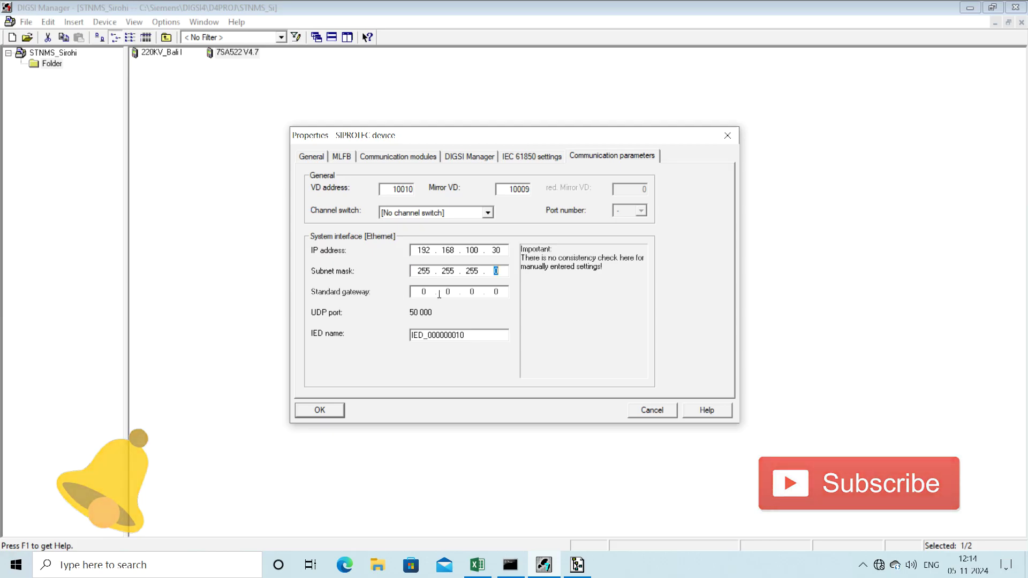
pyautogui.click(422, 292)
pyautogui.write('1')
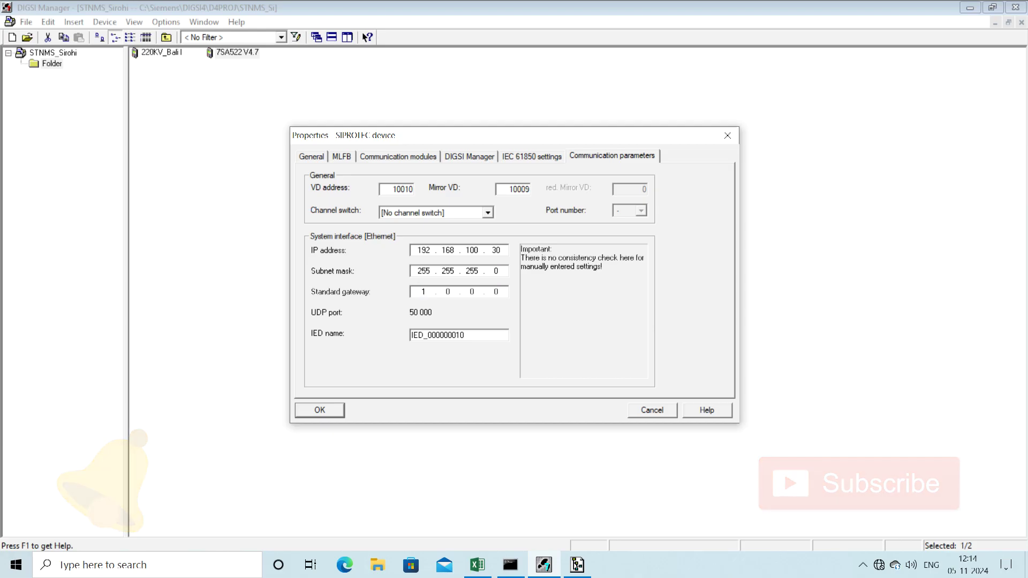
pyautogui.write('92 . 168 . ')
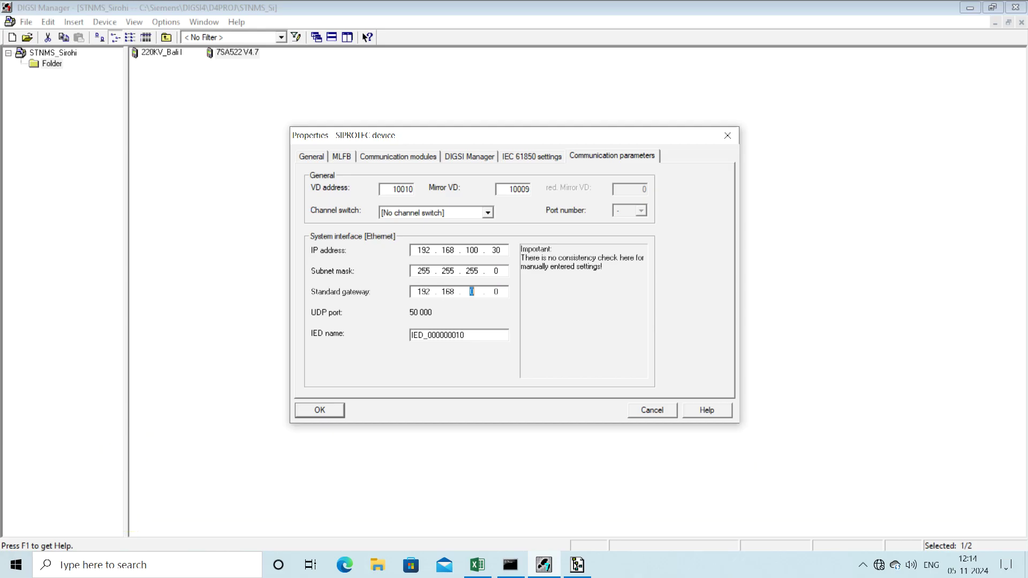
pyautogui.write('100')
pyautogui.click(477, 565)
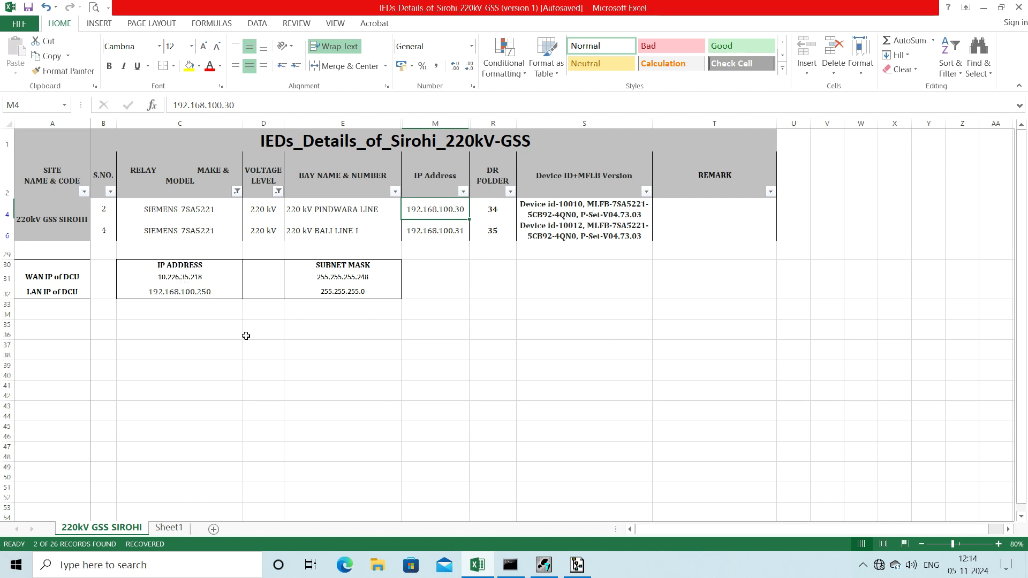
pyautogui.click(546, 570)
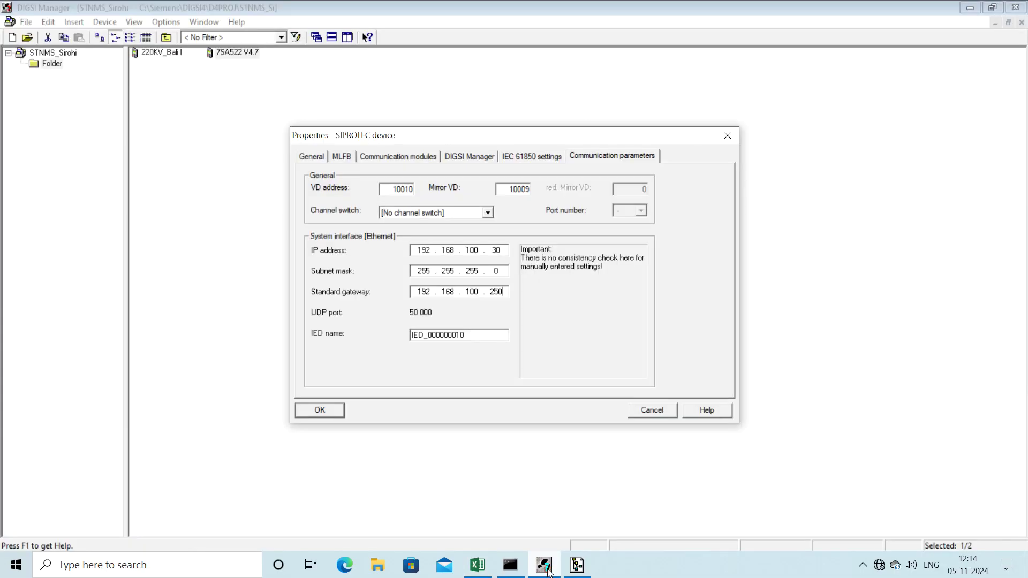
pyautogui.click(314, 413)
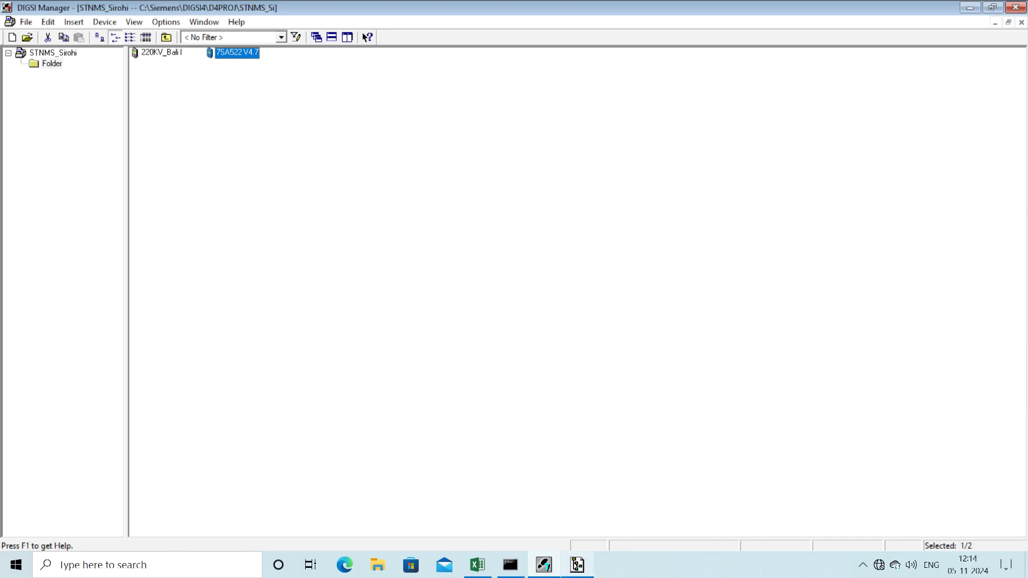
# Step: Ping the relay at 192.168.100.30 from Command Prompt, then minimize the console
pyautogui.click(511, 565)
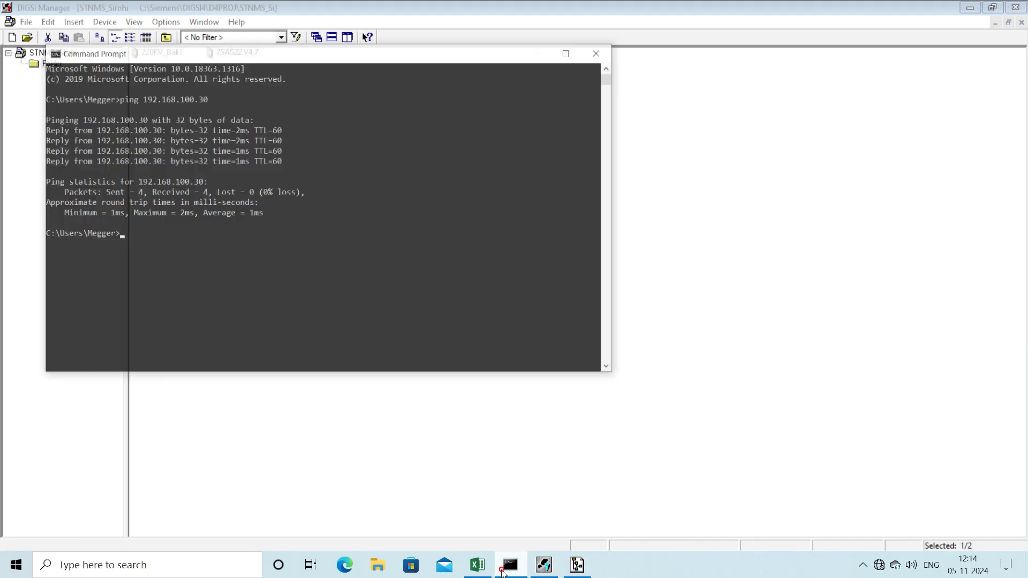
pyautogui.write('ping 192')
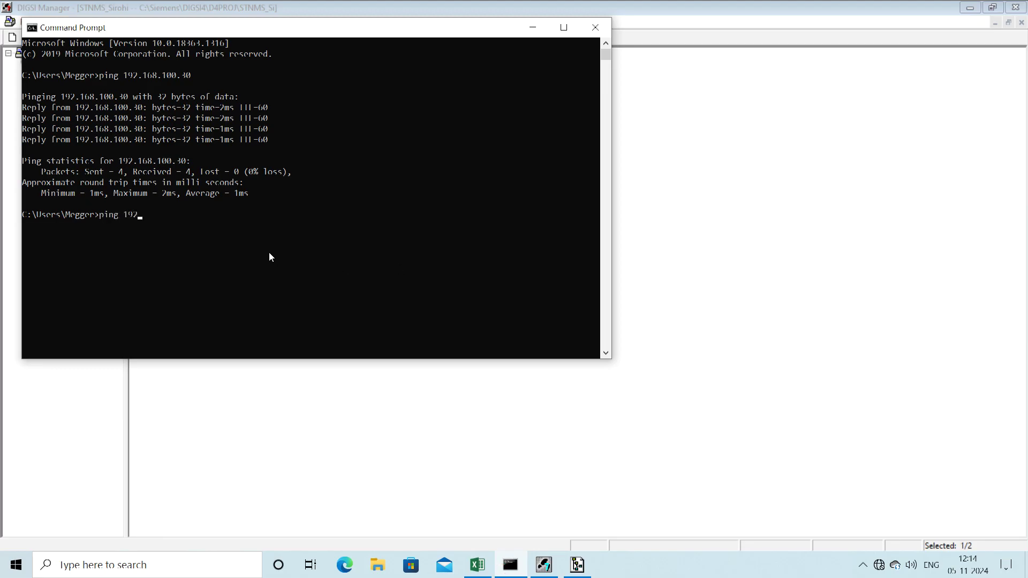
pyautogui.write('.168.100.30')
pyautogui.press('Return')
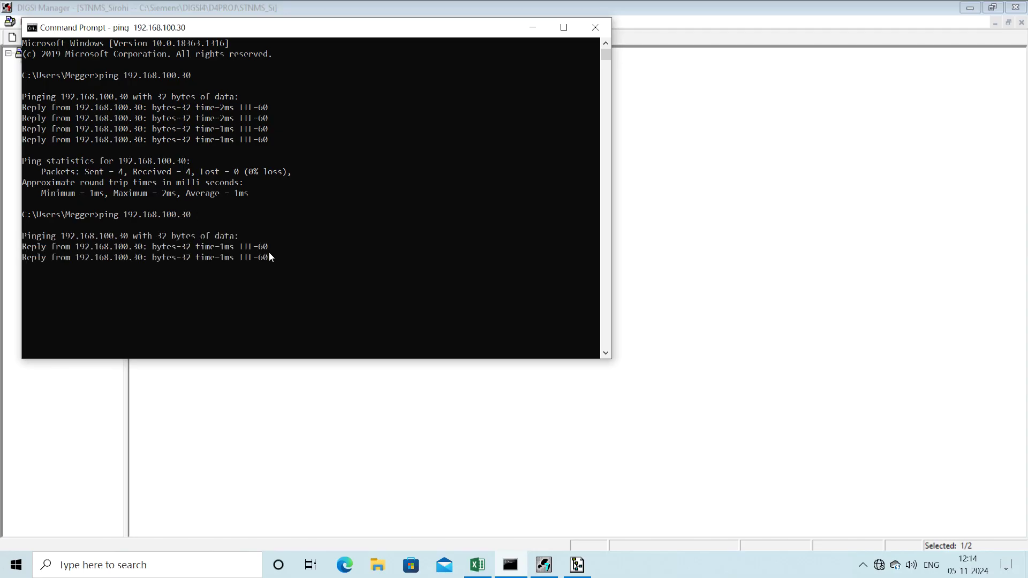
pyautogui.click(533, 28)
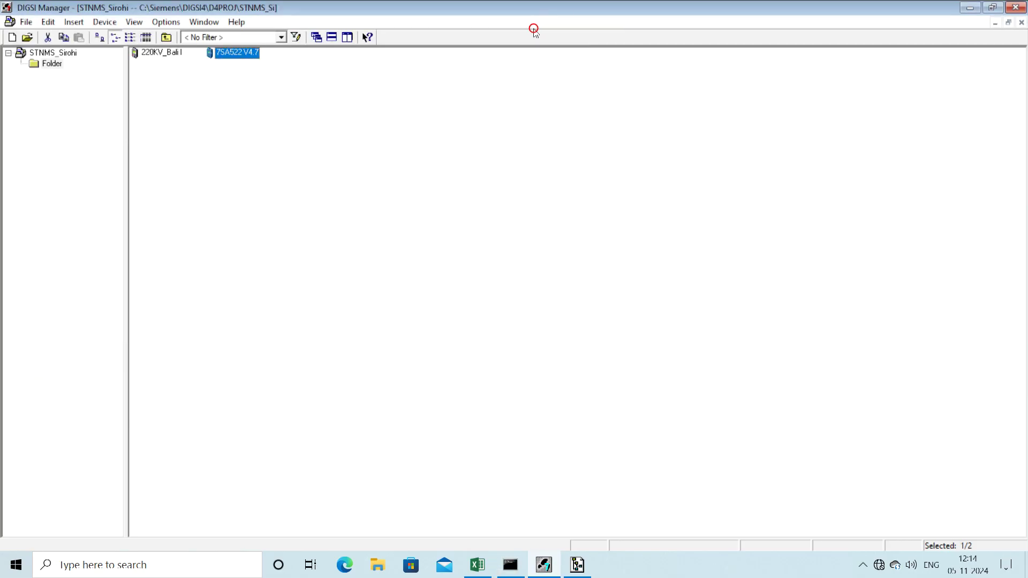
pyautogui.rightClick(248, 56)
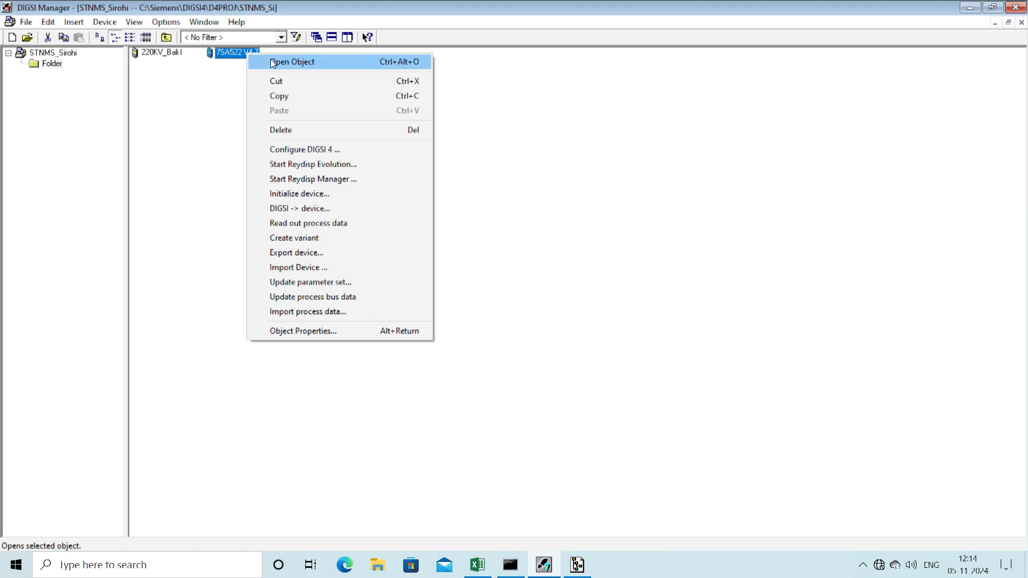
pyautogui.click(163, 21)
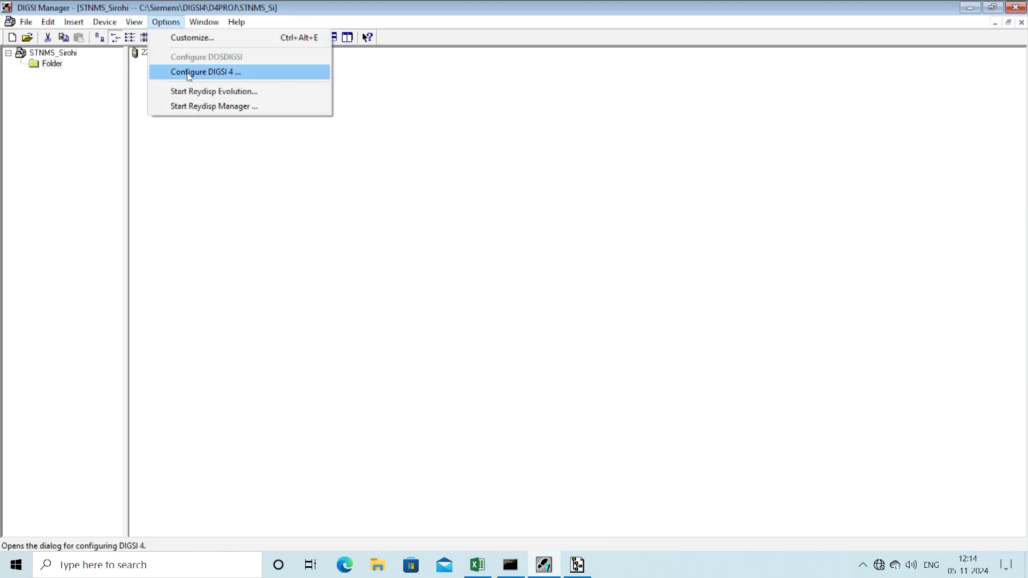
pyautogui.click(188, 72)
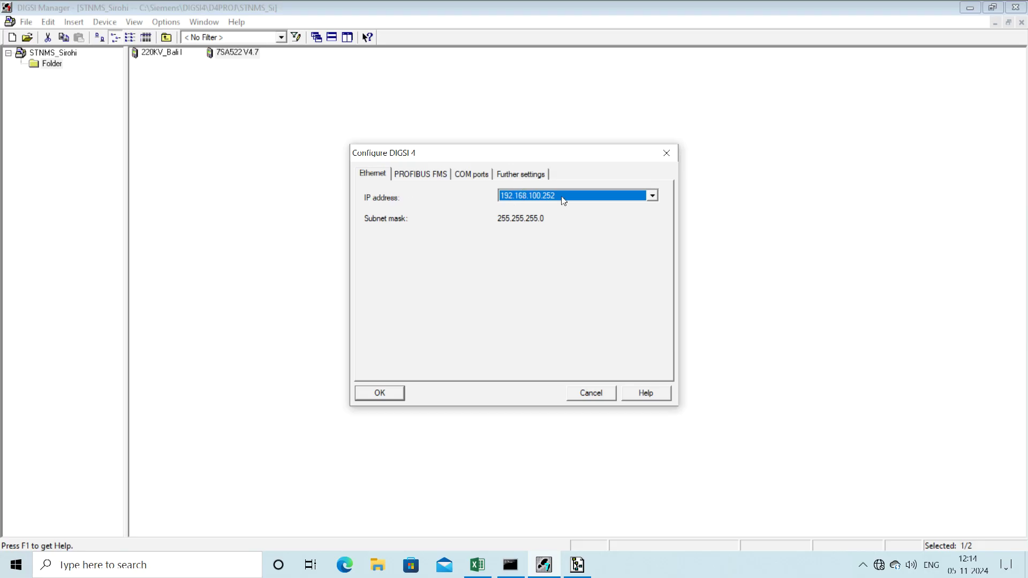
pyautogui.click(582, 199)
pyautogui.click(523, 206)
pyautogui.click(385, 394)
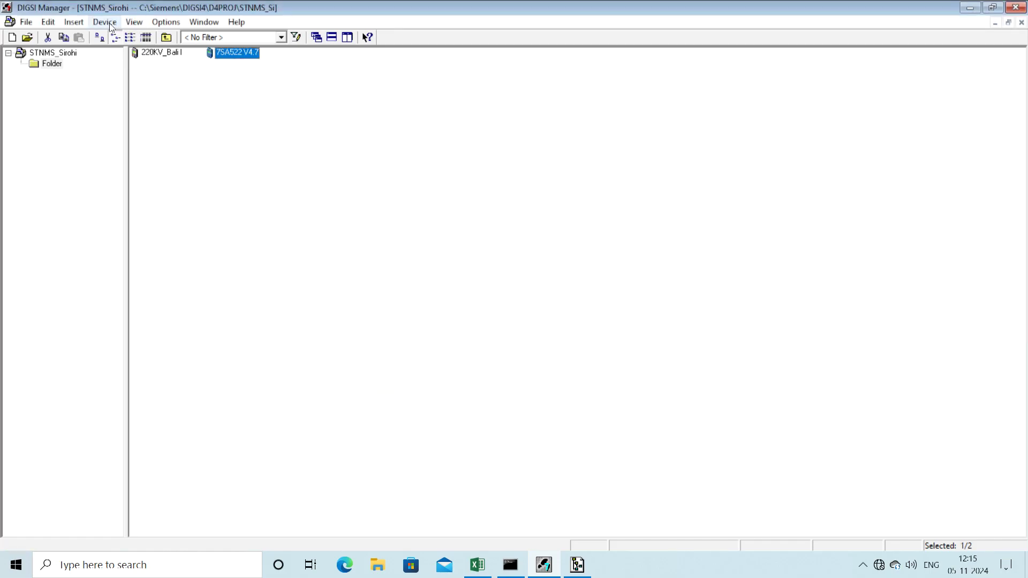
pyautogui.rightClick(233, 51)
pyautogui.click(259, 63)
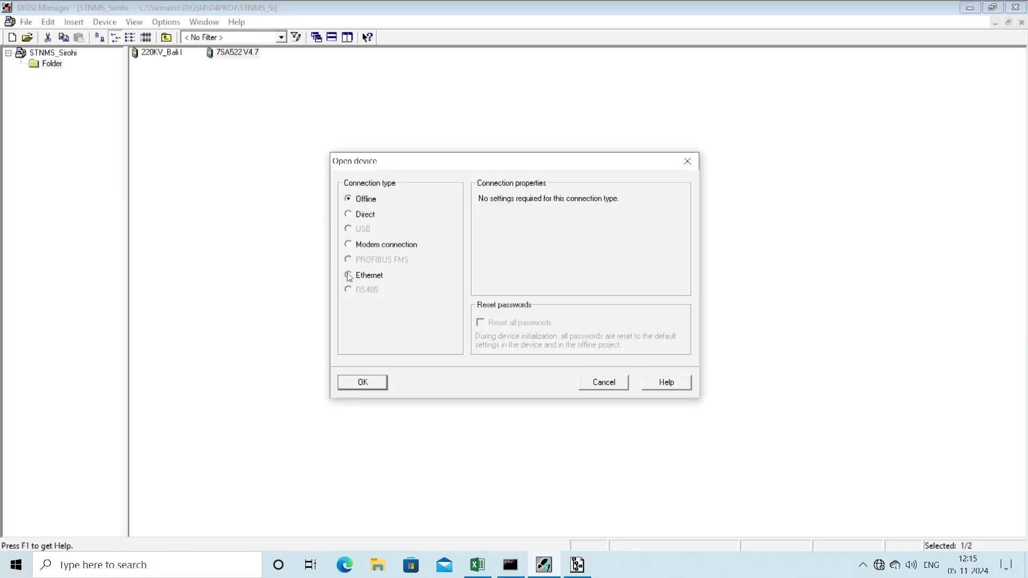
# Step: Connect to the 7SA522 V4.7 over Ethernet and load its device data
pyautogui.click(363, 383)
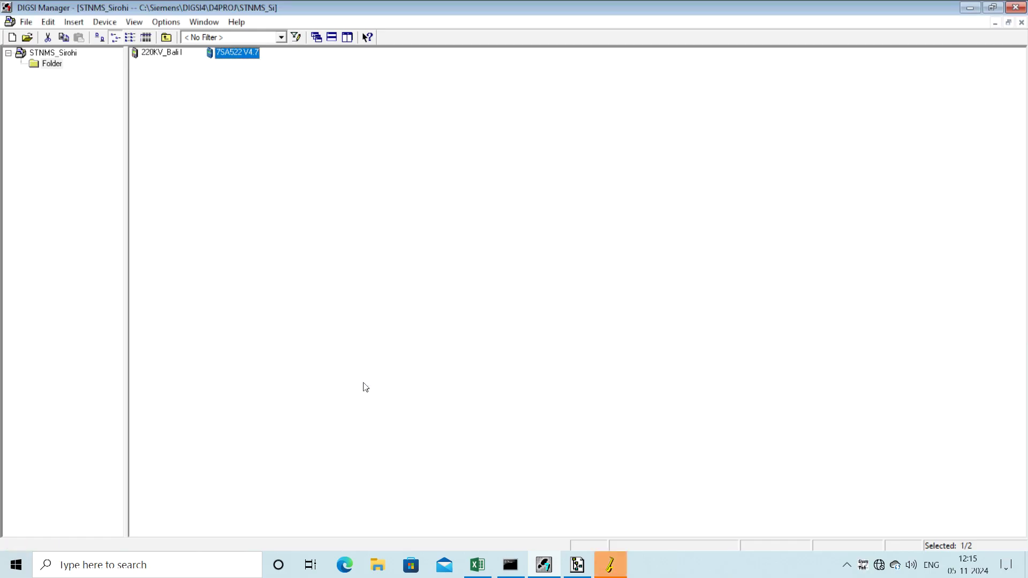
pyautogui.click(610, 560)
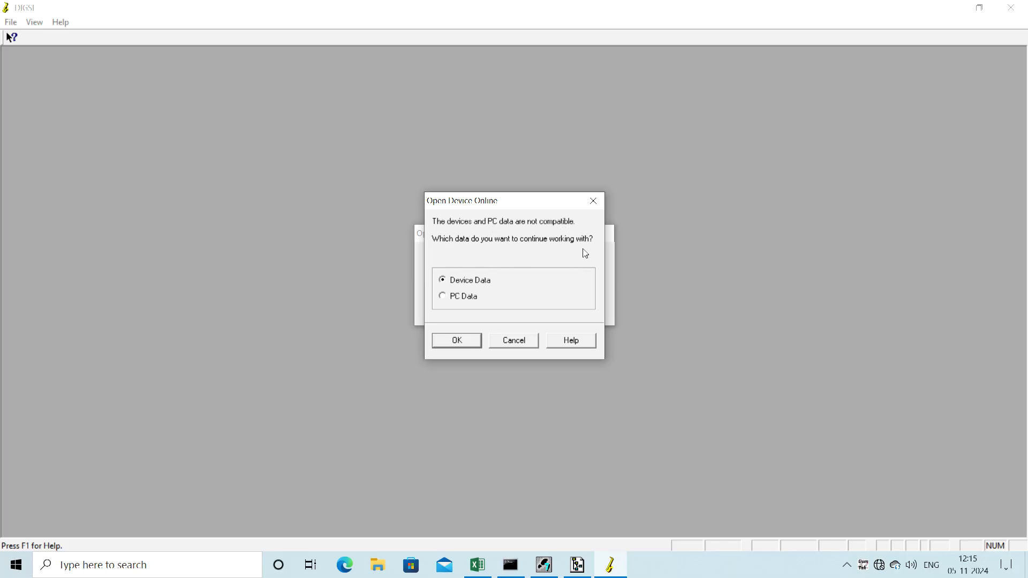
pyautogui.click(457, 342)
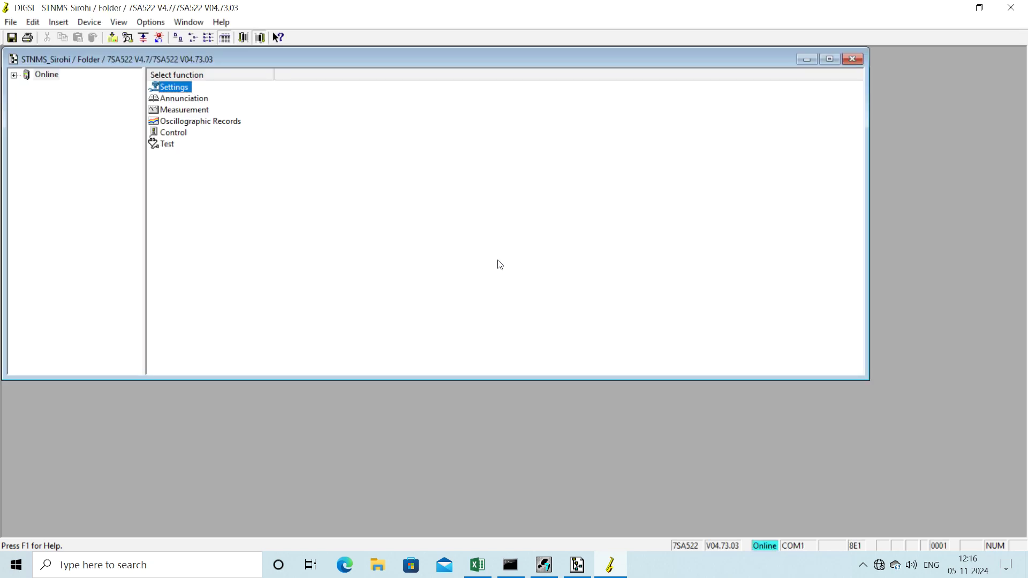
# Step: Expand Settings and review Device Configuration and Power System Data 1 (1000 A CT primary)
pyautogui.doubleClick(172, 87)
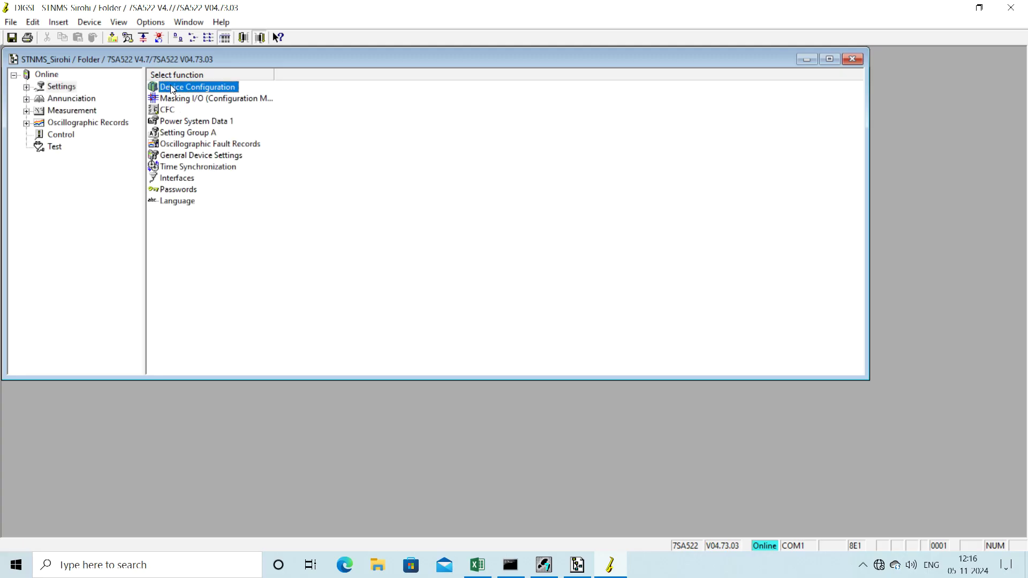
pyautogui.doubleClick(179, 88)
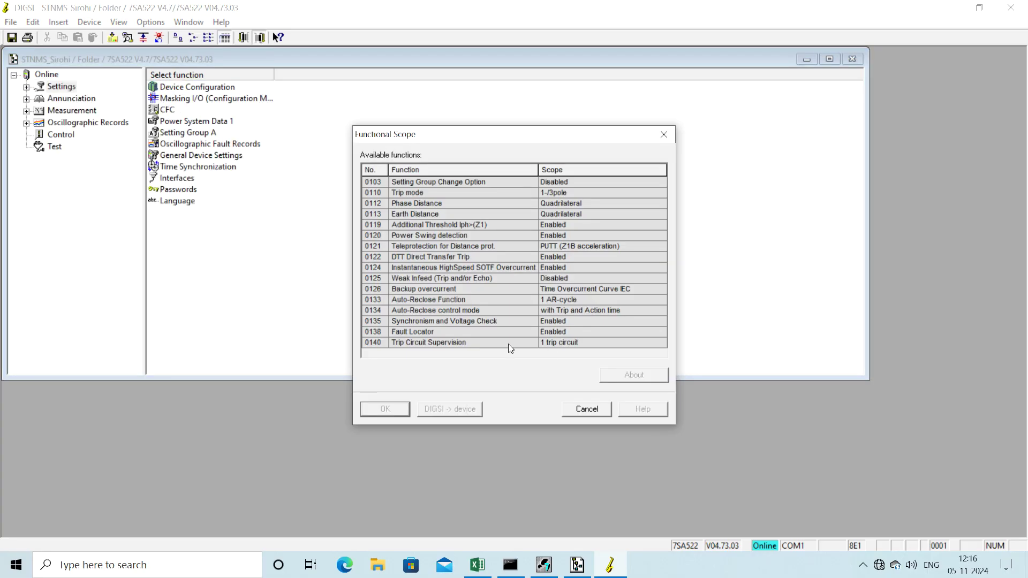
pyautogui.click(665, 134)
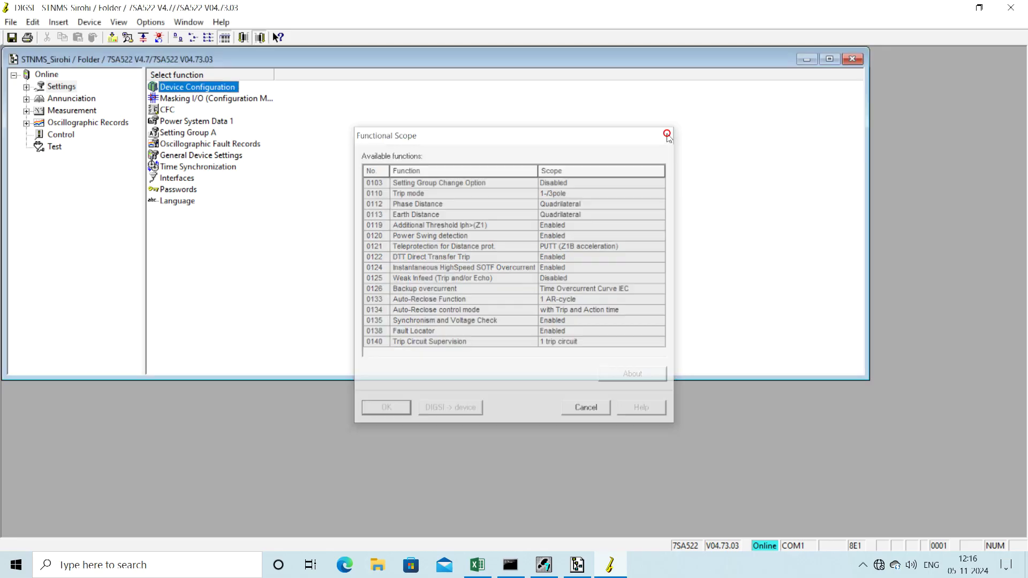
pyautogui.doubleClick(196, 121)
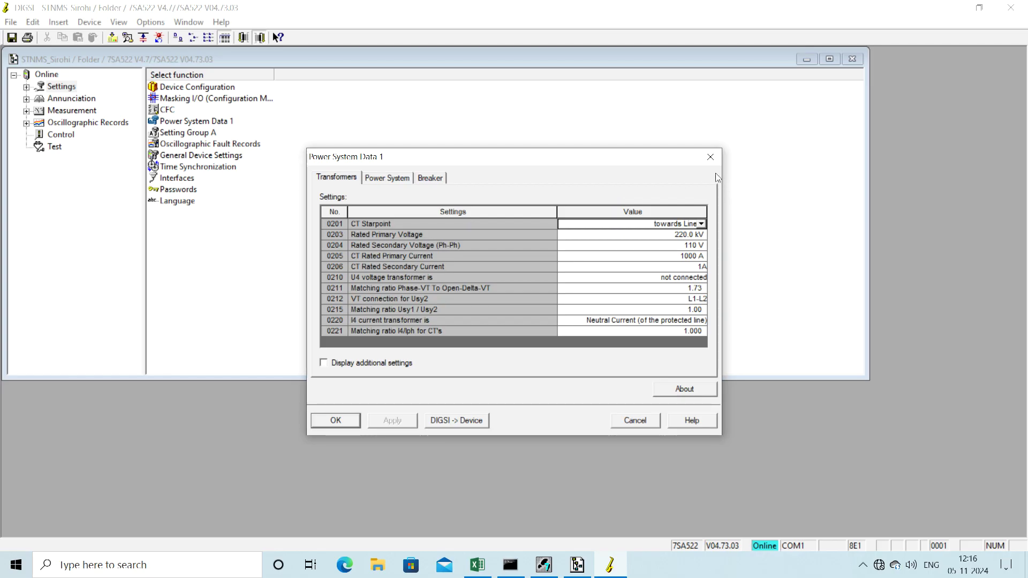
pyautogui.click(711, 158)
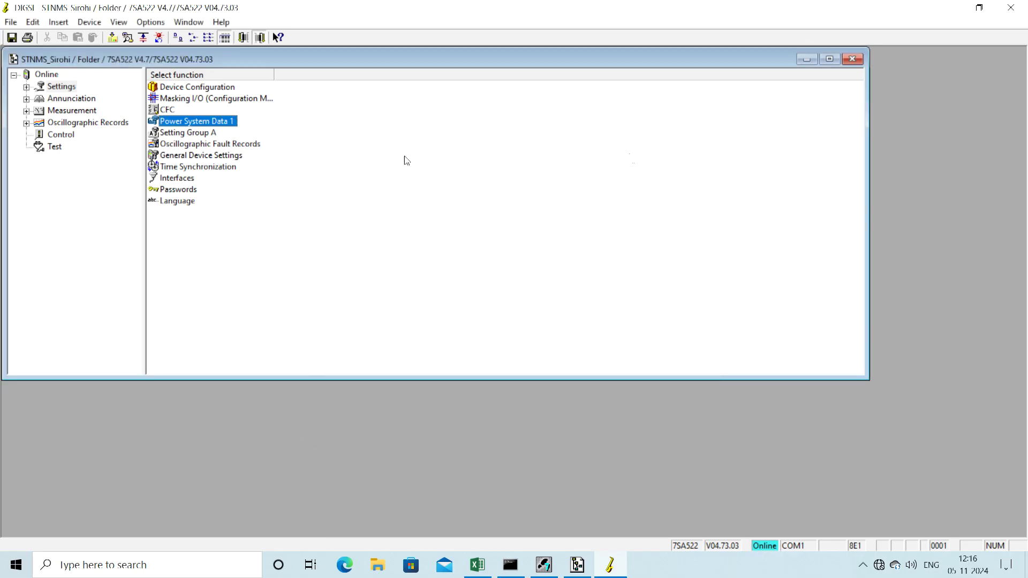
# Step: Review Setting Group A's distance protection time delays (T2 0.35 sec), then close the lists
pyautogui.doubleClick(204, 134)
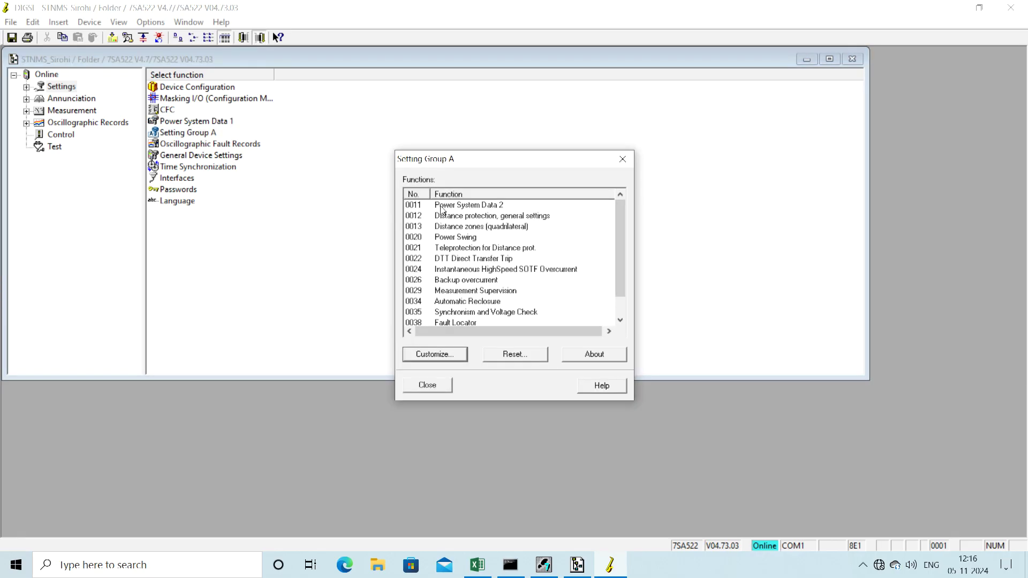
pyautogui.doubleClick(455, 217)
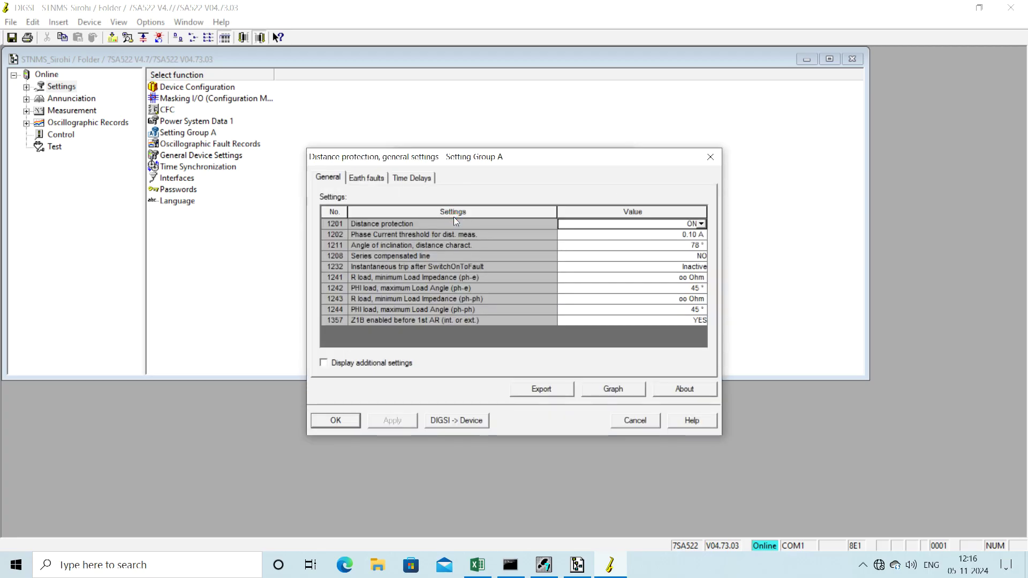
pyautogui.click(406, 178)
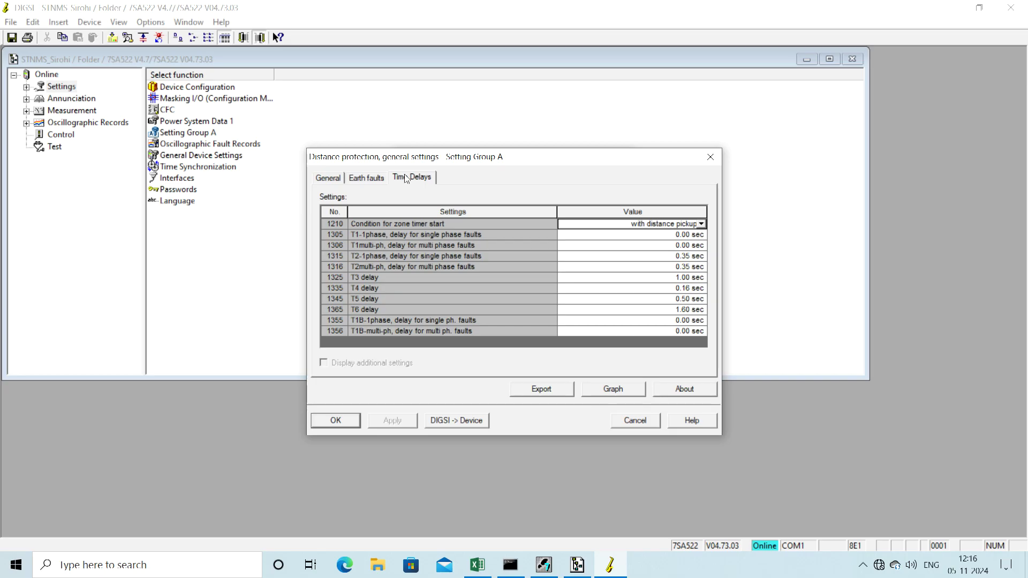
pyautogui.click(710, 157)
pyautogui.click(622, 159)
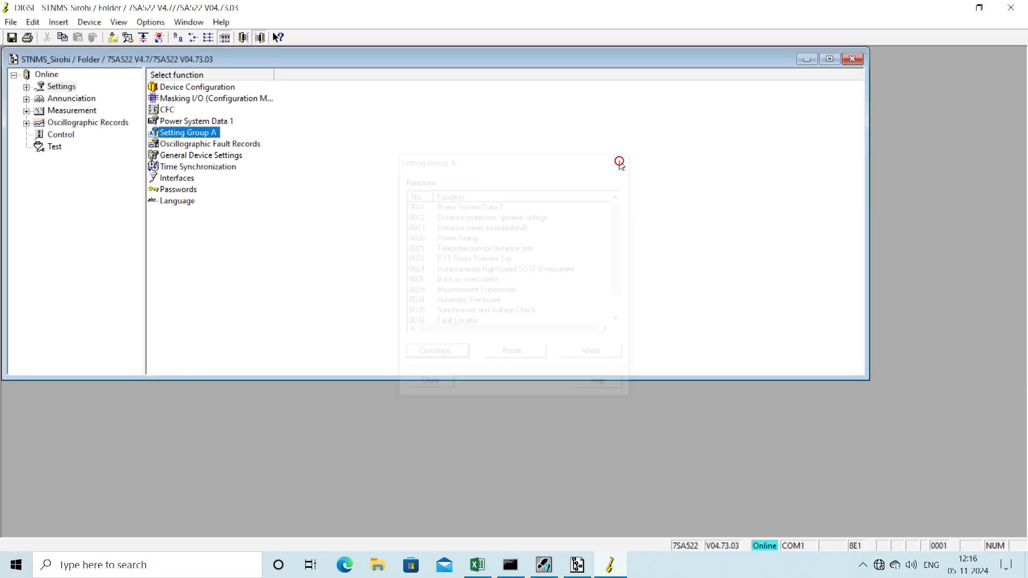